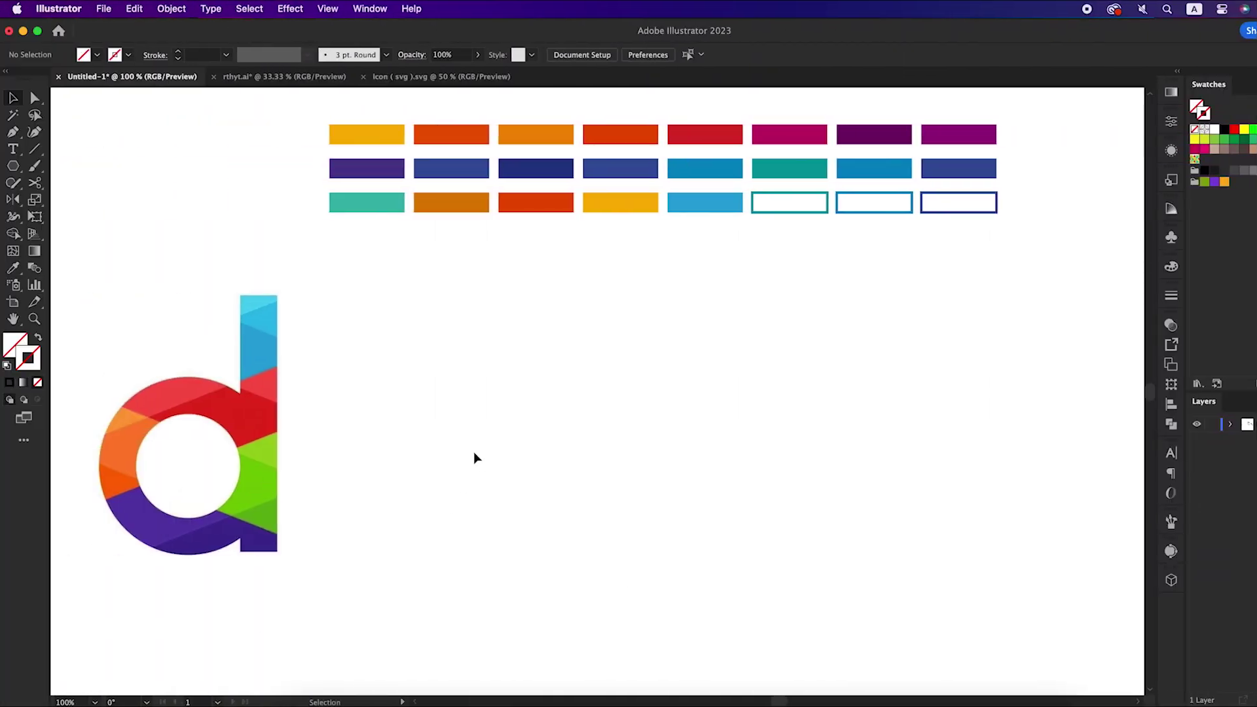
Step: Set the stroke colour to black (000000) with a 55 pt stroke weight
double_click(29, 355)
left_click(666, 553)
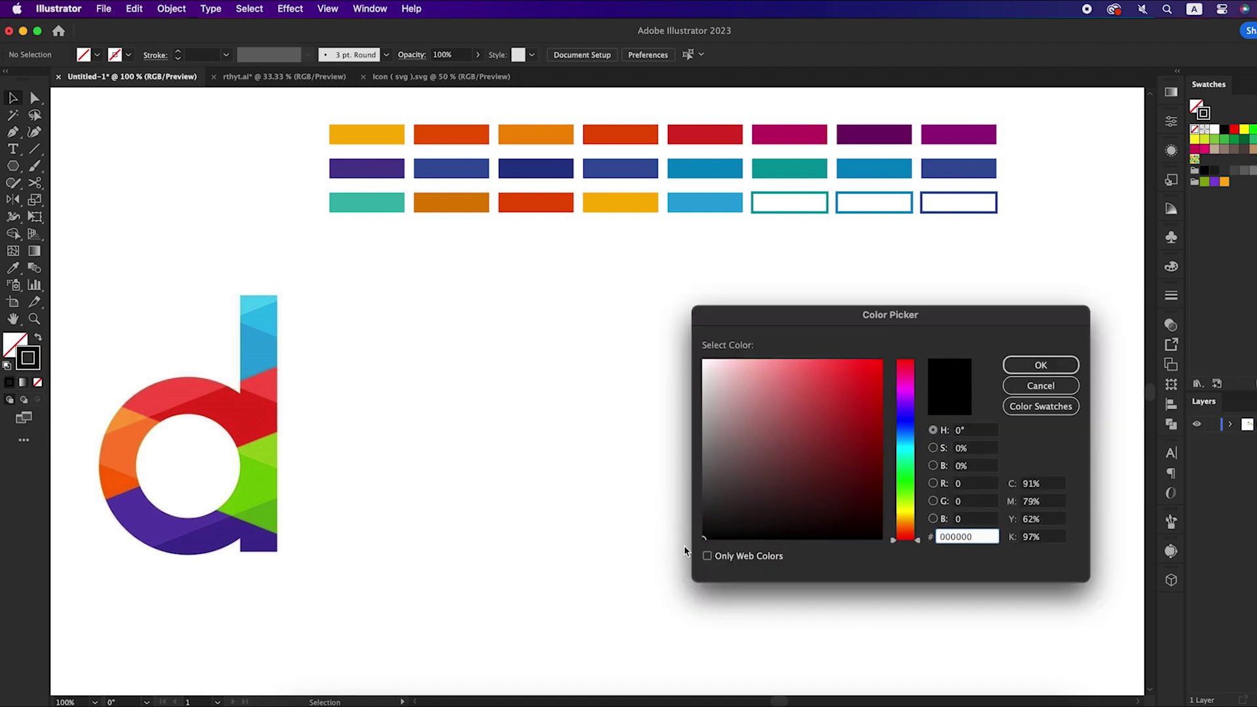
left_click(1033, 364)
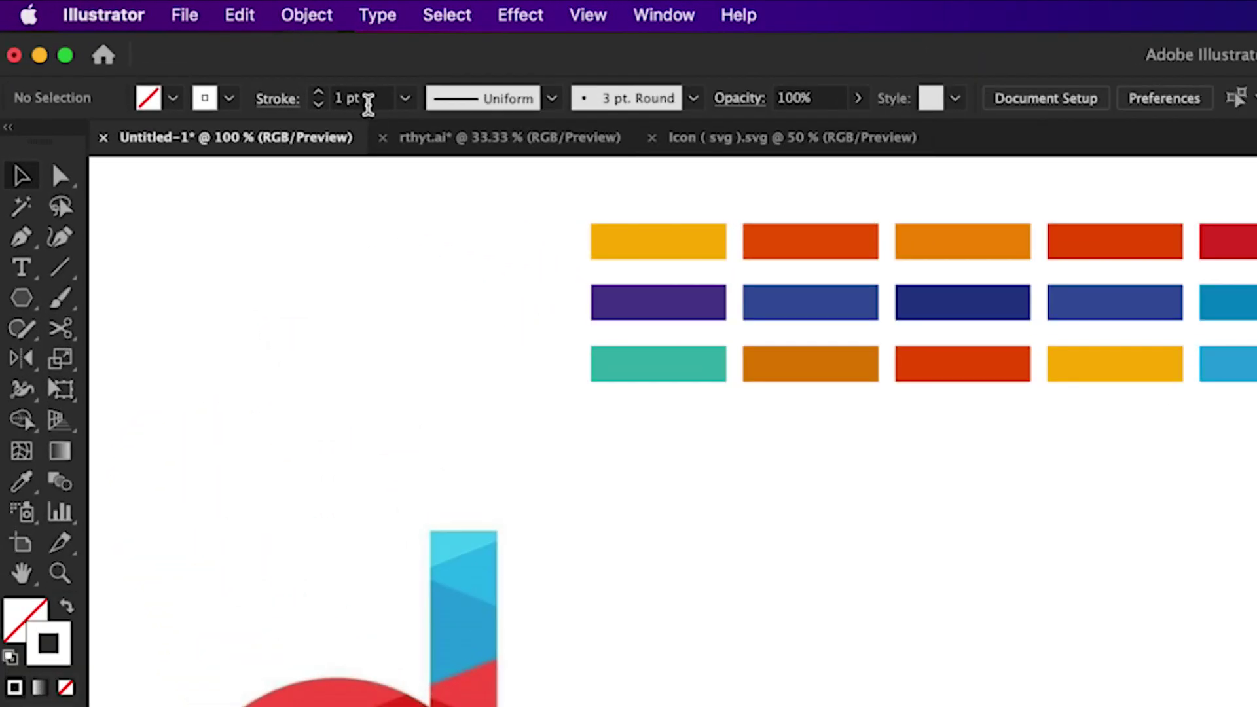
left_click(274, 76)
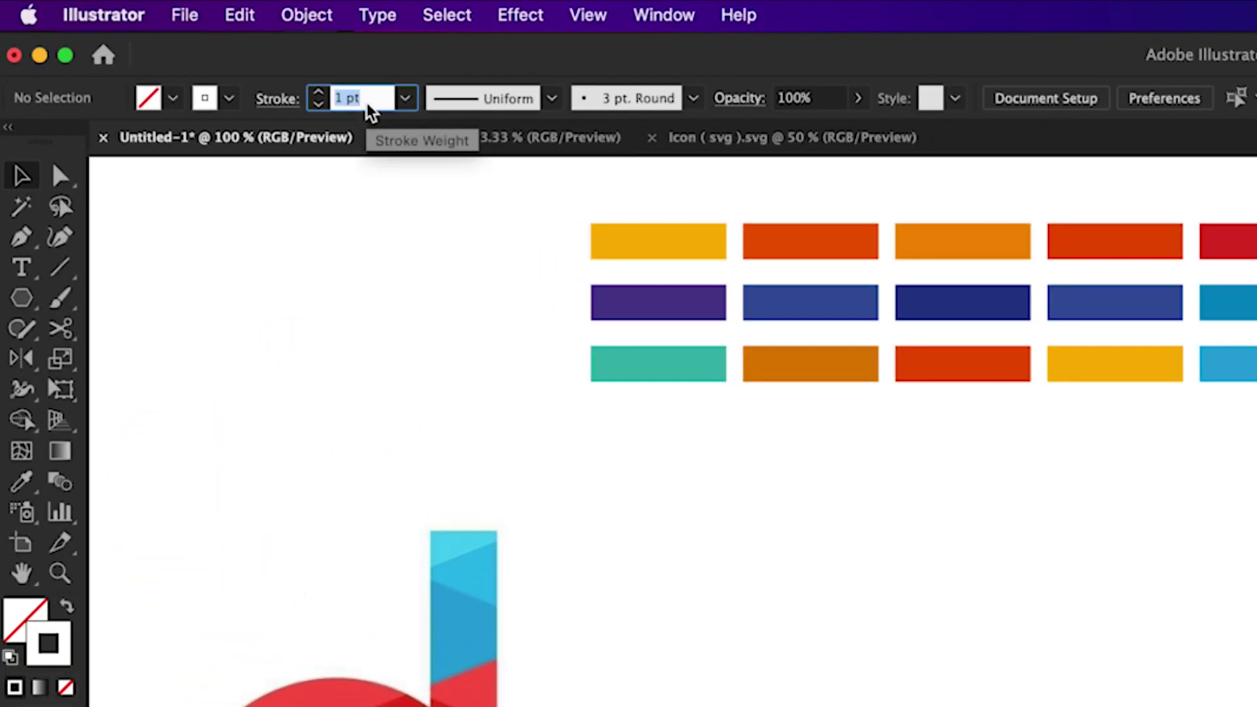
key("Return")
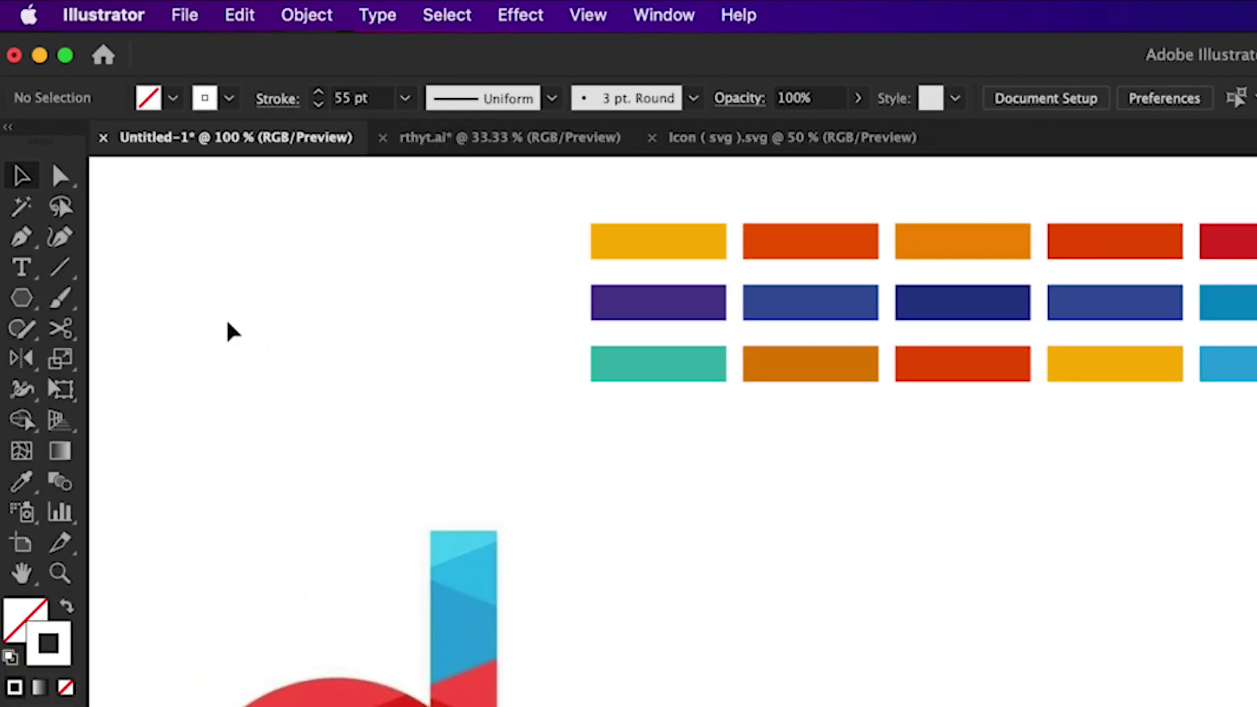
key("x")
Step: Draw a hexagon right of the coloured d, rotate it 90° point-up, and position it
left_click(33, 308)
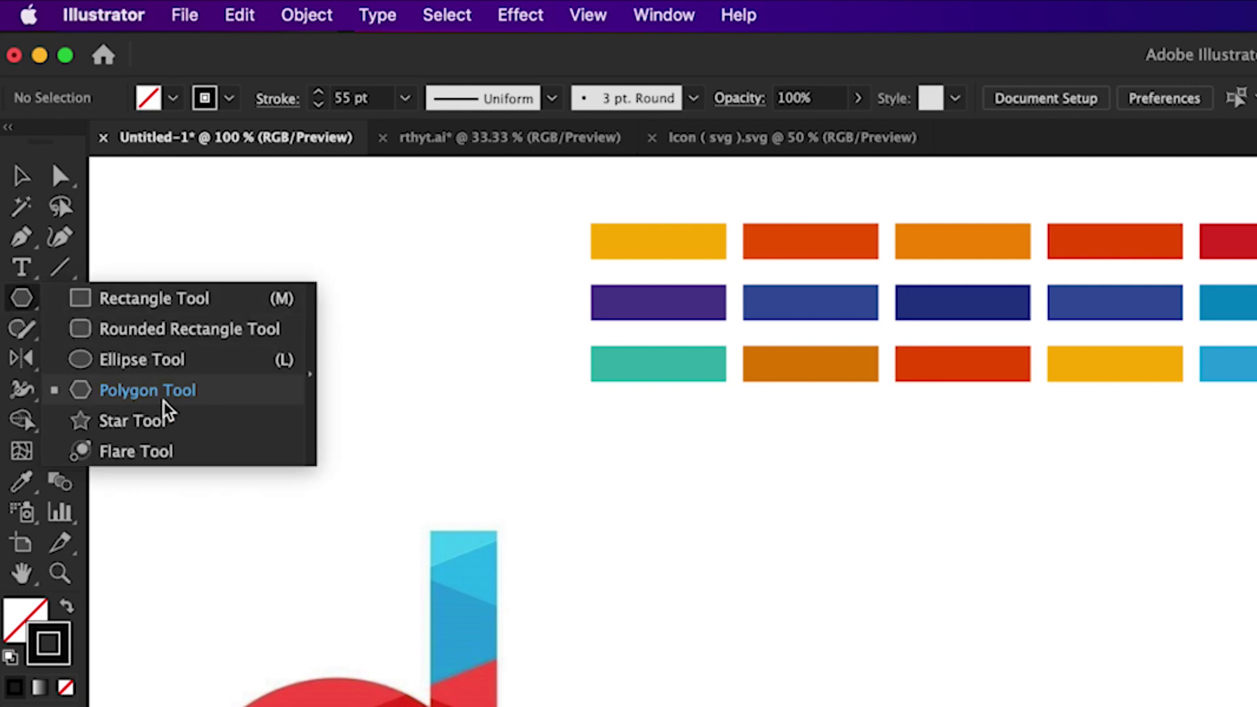
left_click(168, 399)
left_click_drag(648, 402, 700, 456)
key("v")
left_click_drag(717, 386, 719, 432)
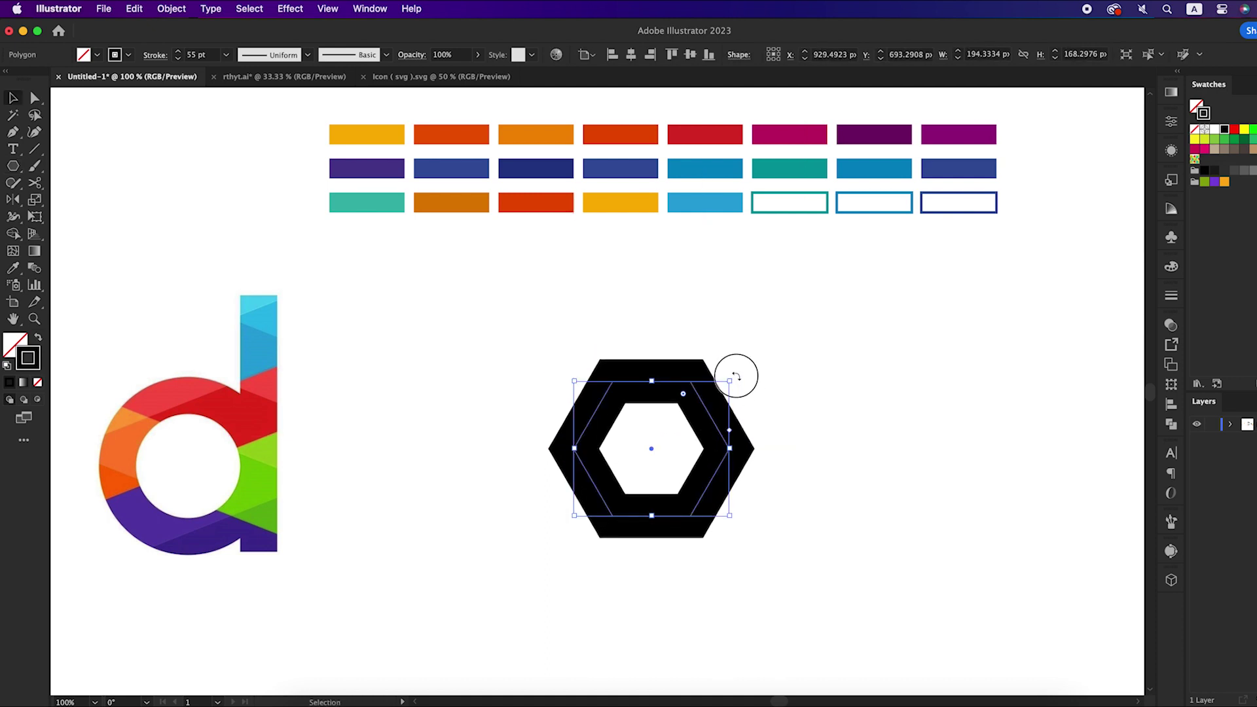
left_click_drag(735, 377, 729, 558)
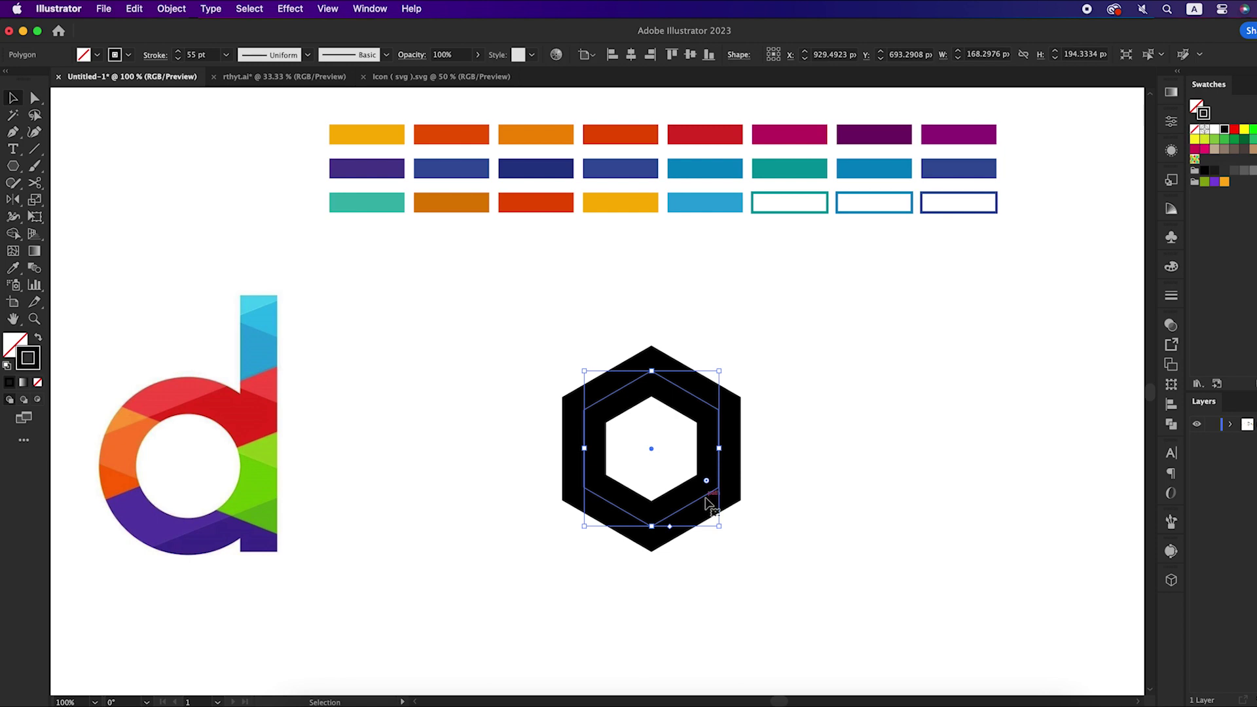
left_click_drag(707, 501, 703, 524)
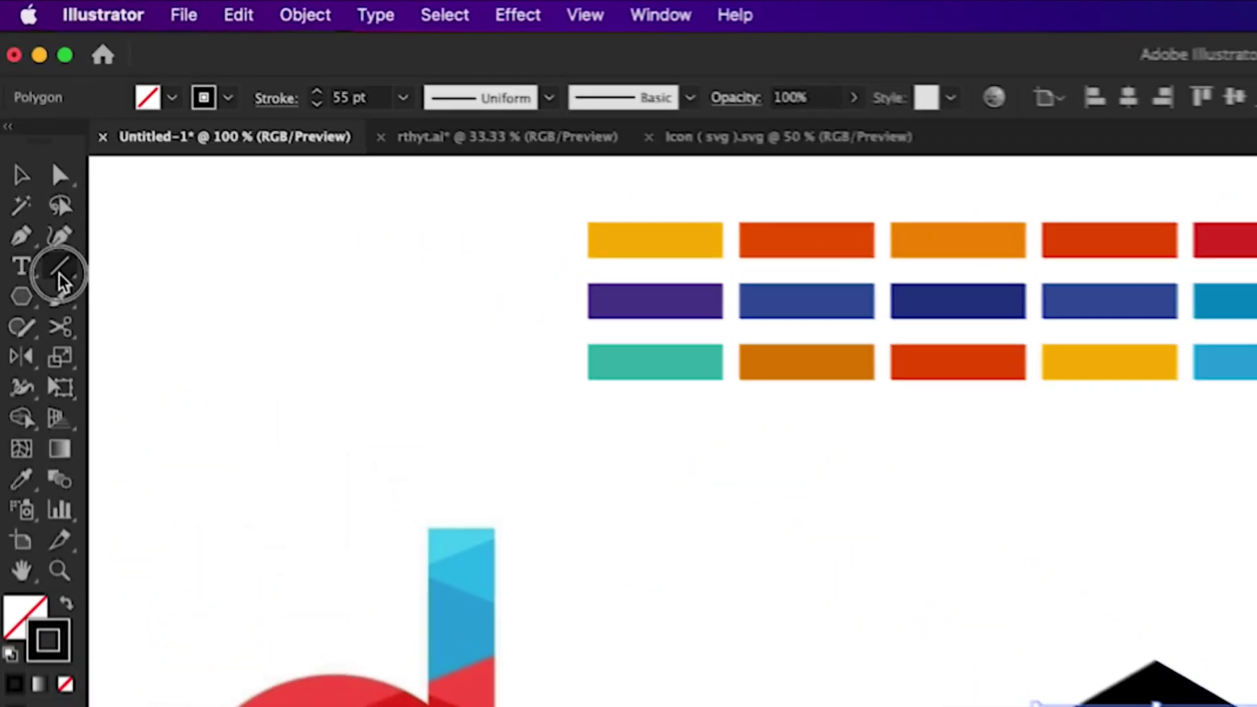
Step: Draw a vertical stem line up from the hexagon's right corner
left_click(35, 149)
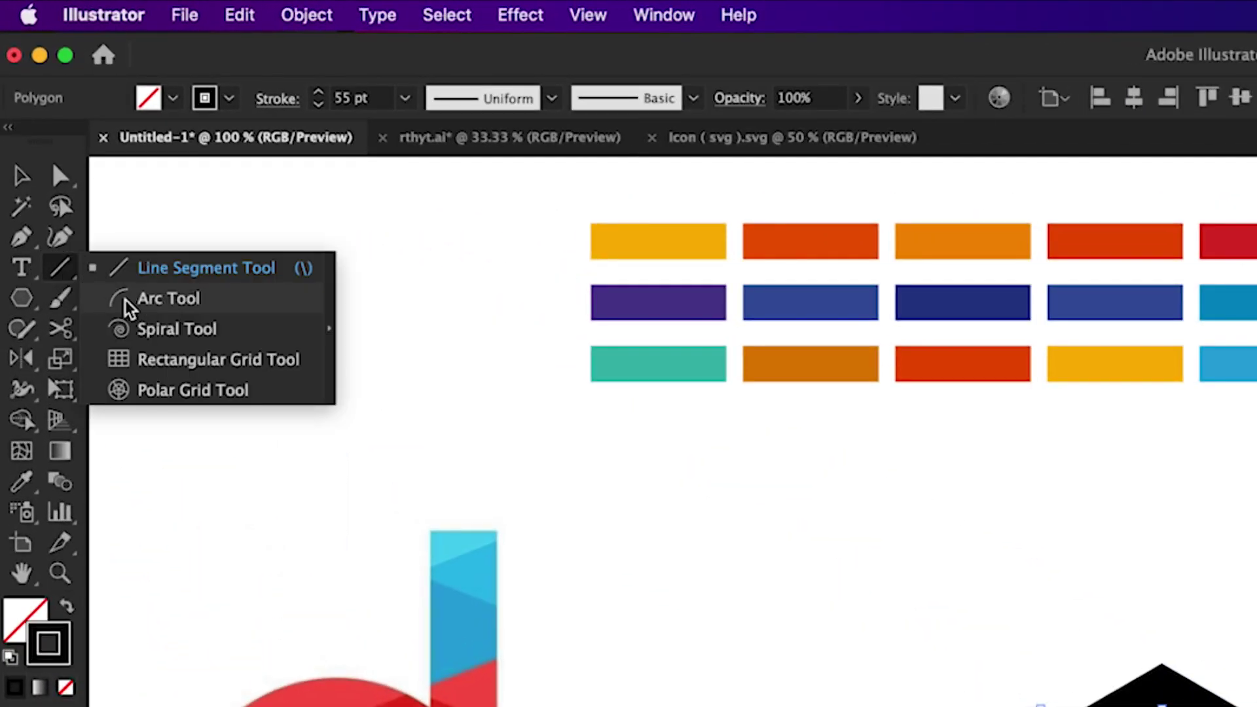
left_click(171, 271)
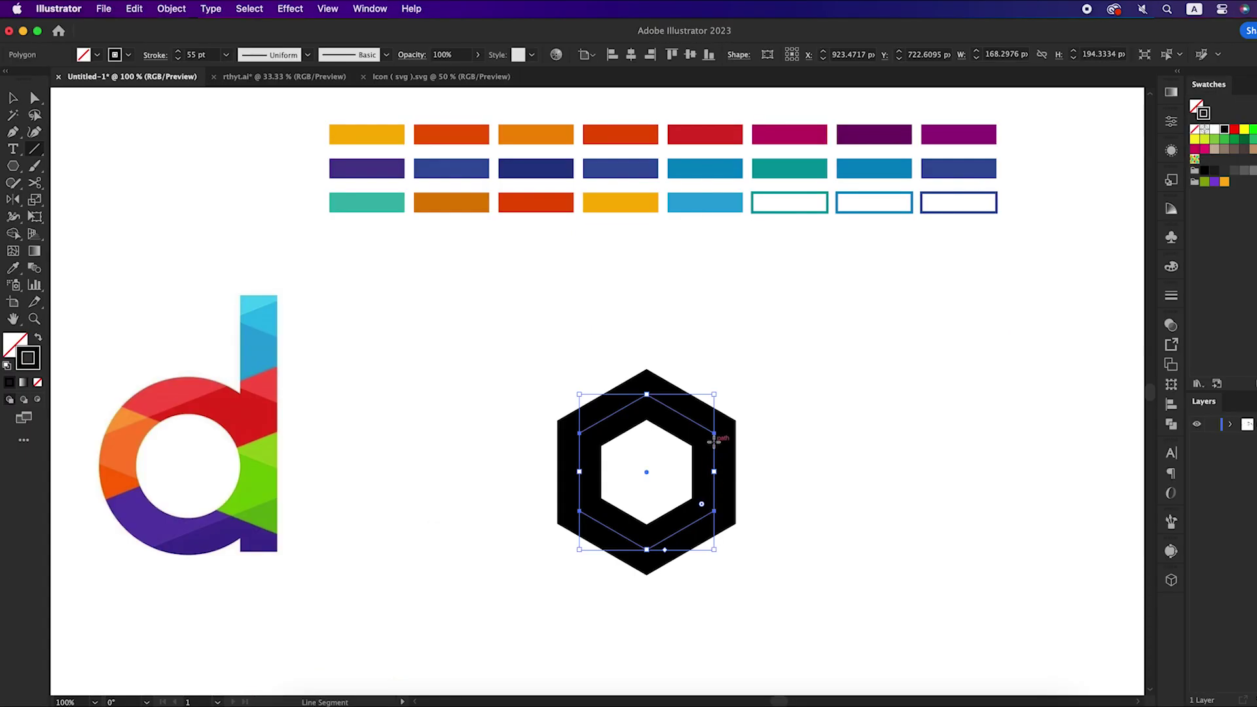
left_click_drag(714, 432, 723, 298)
key("v")
Step: Select the hexagon and stem and expand their fill and stroke into filled shapes
left_click(813, 398)
left_click_drag(813, 397, 580, 595)
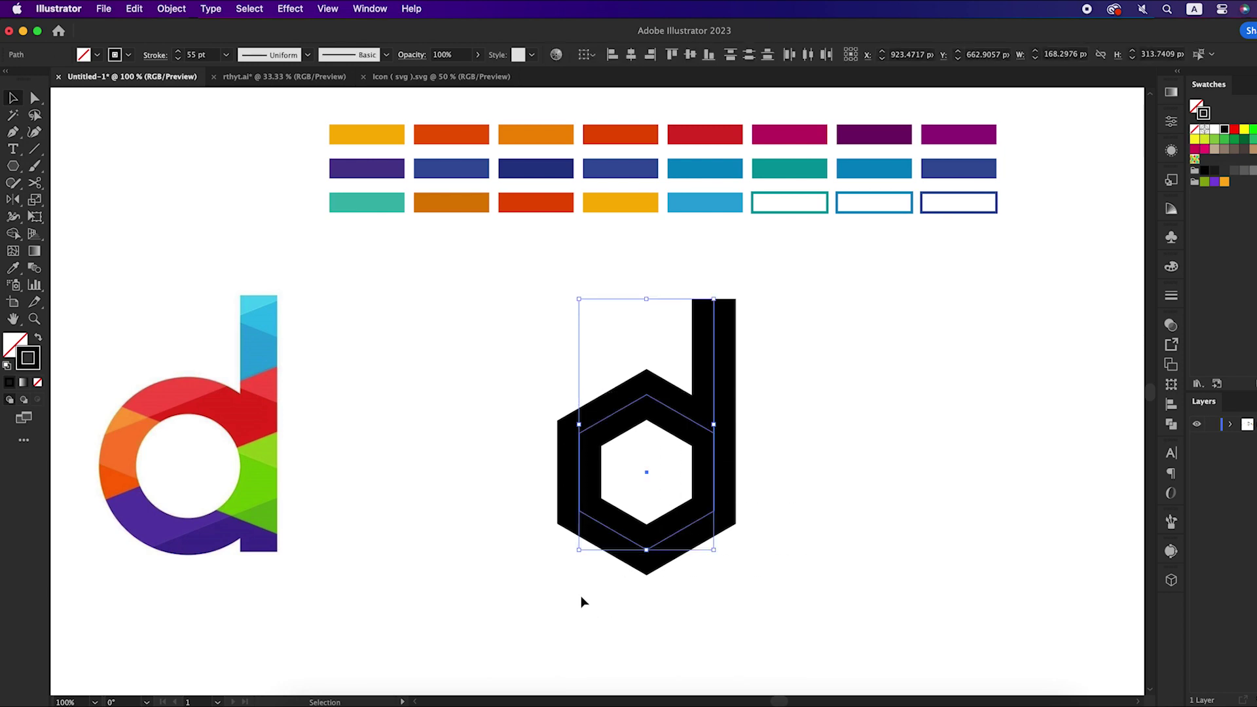
left_click(172, 9)
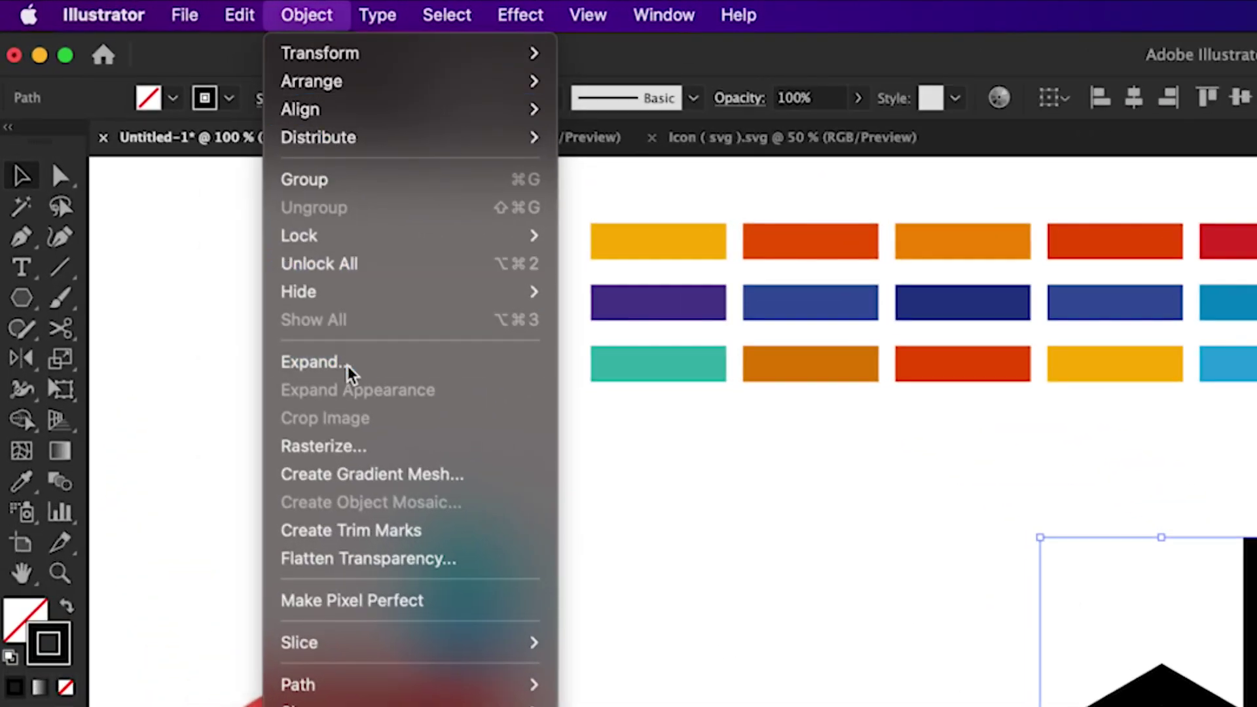
left_click(349, 373)
left_click_drag(632, 424, 721, 479)
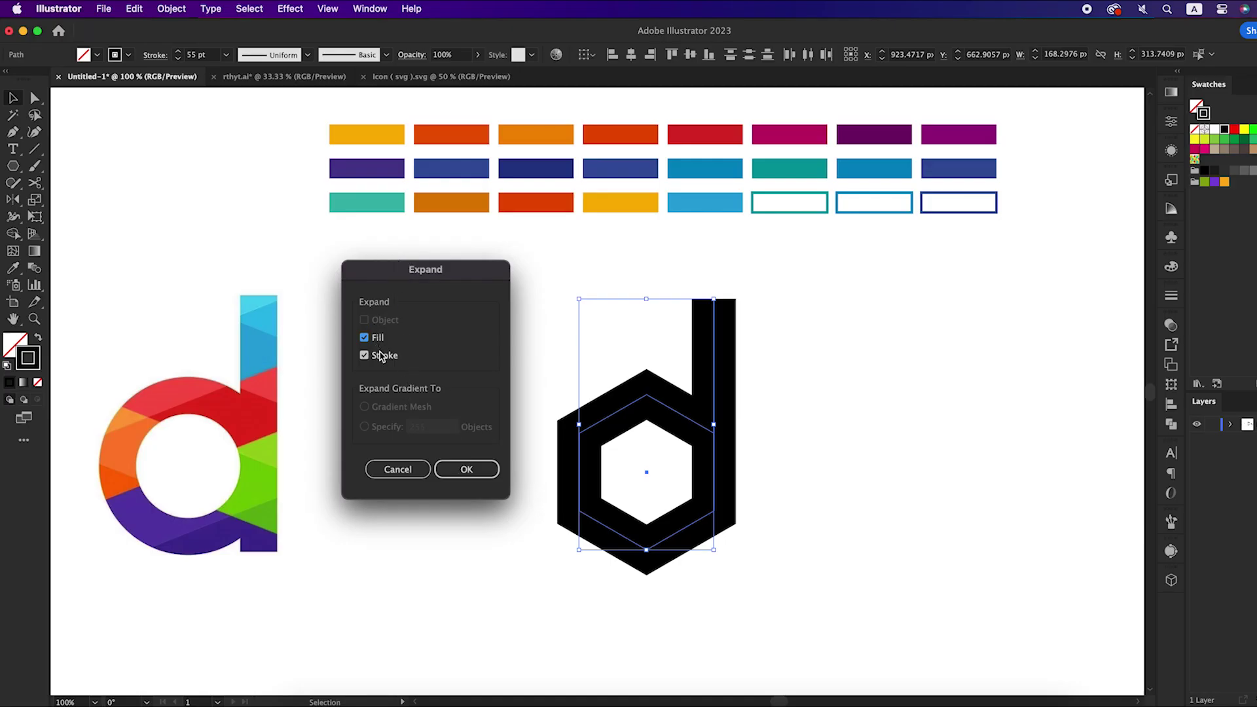
left_click(465, 471)
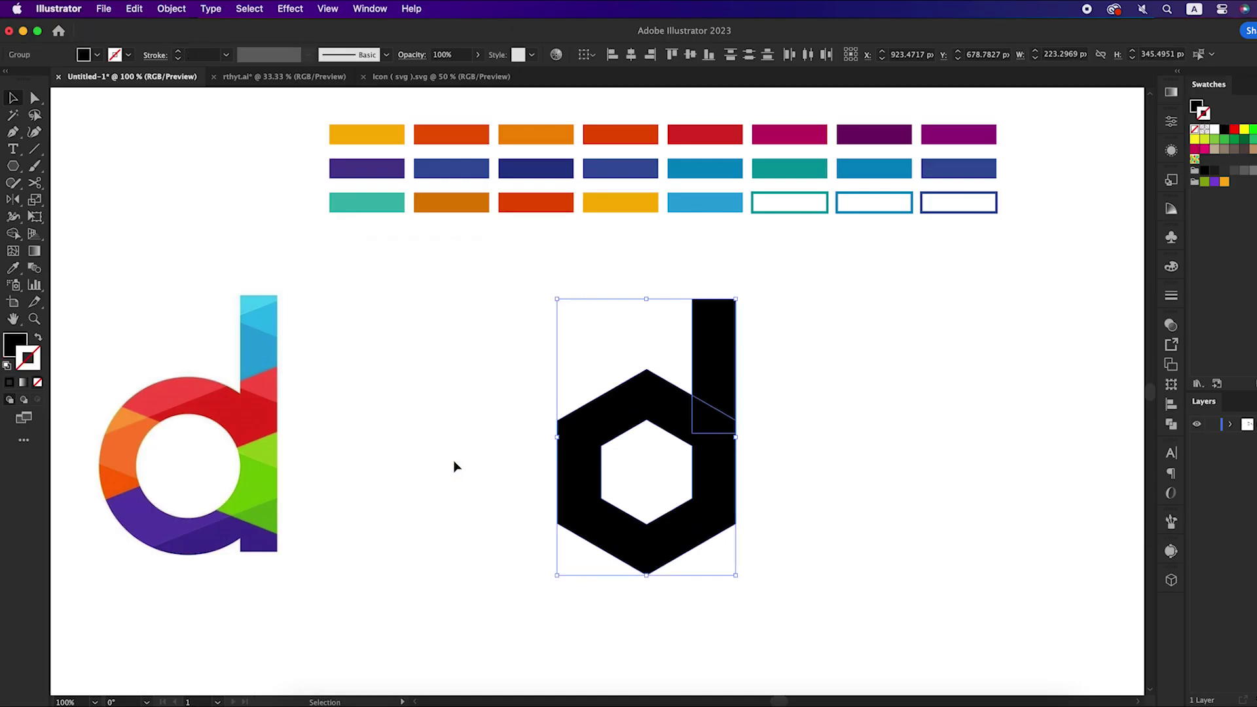
Step: Trim the stem's top diagonally with the Shape Builder Tool
left_click(456, 466)
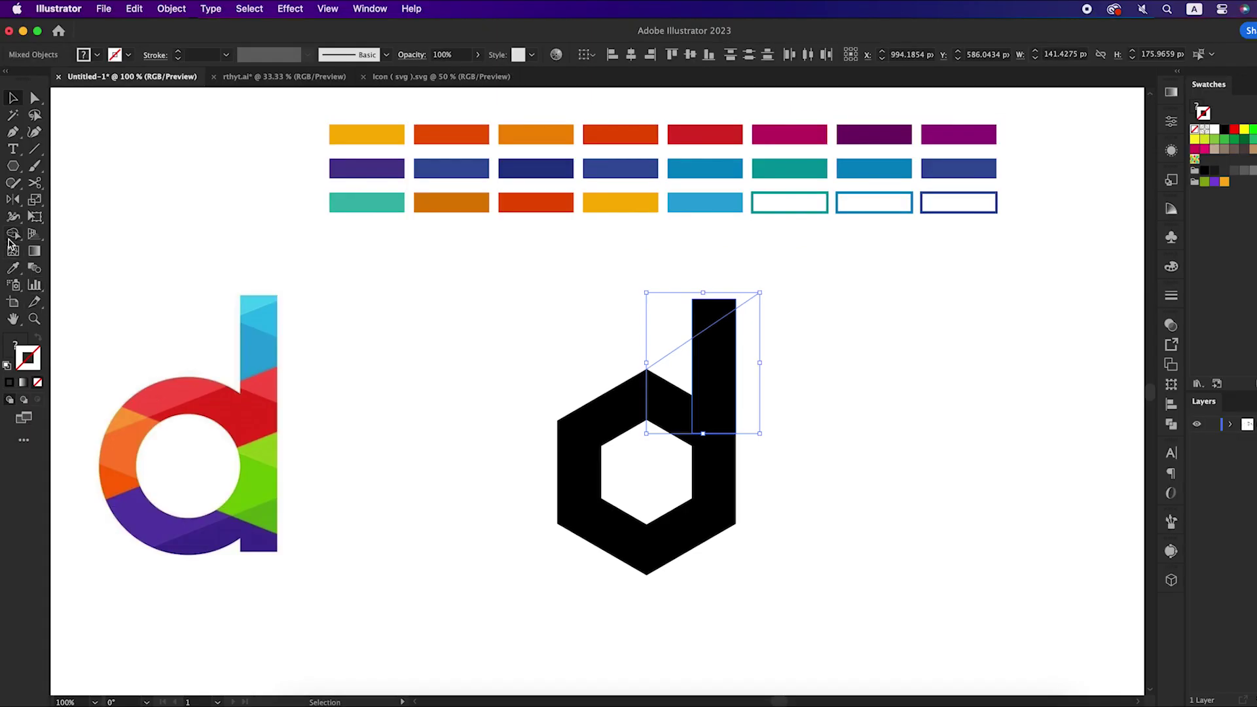
left_click(11, 236)
left_click(75, 234)
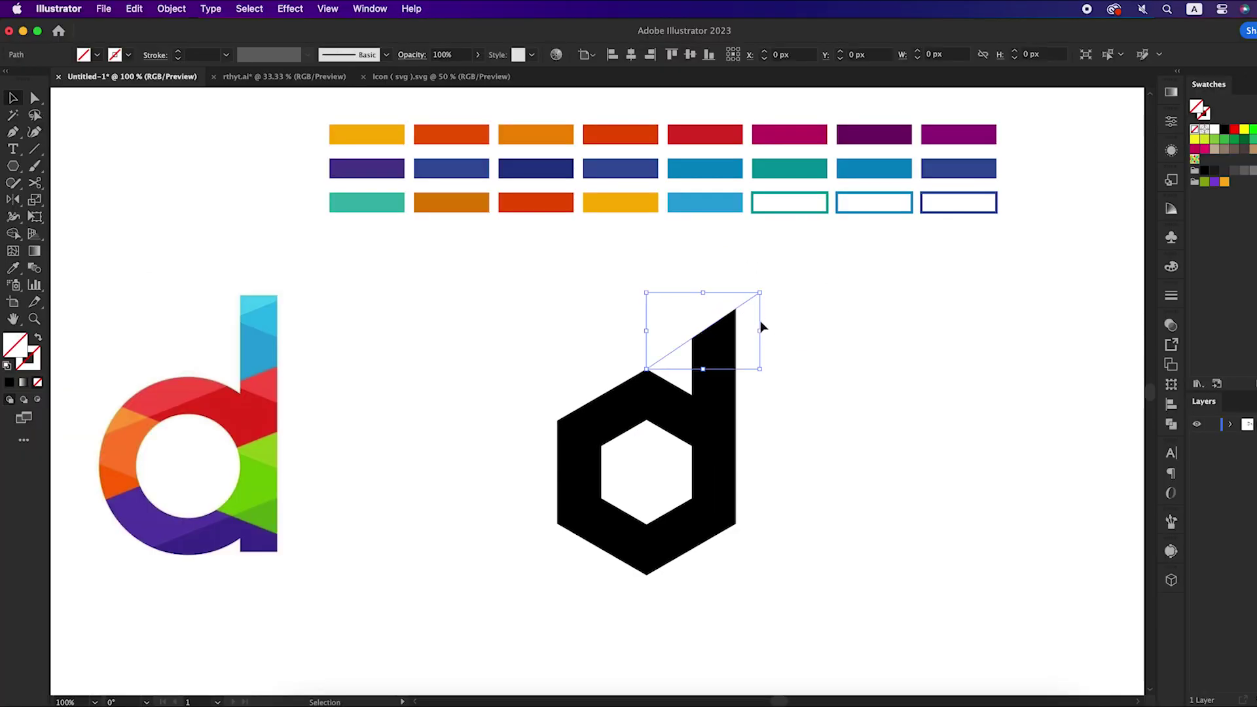
Step: Unite all pieces of the black d into one shape with Pathfinder
left_click_drag(758, 331, 535, 603)
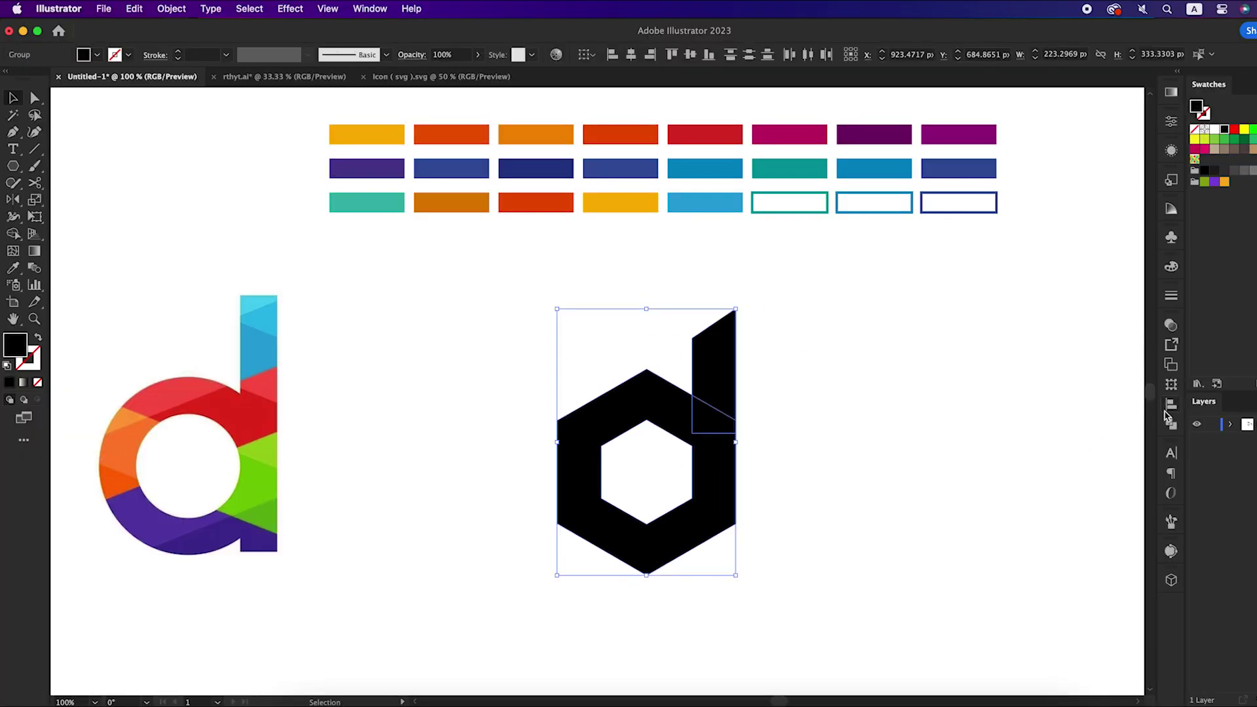
left_click(1171, 425)
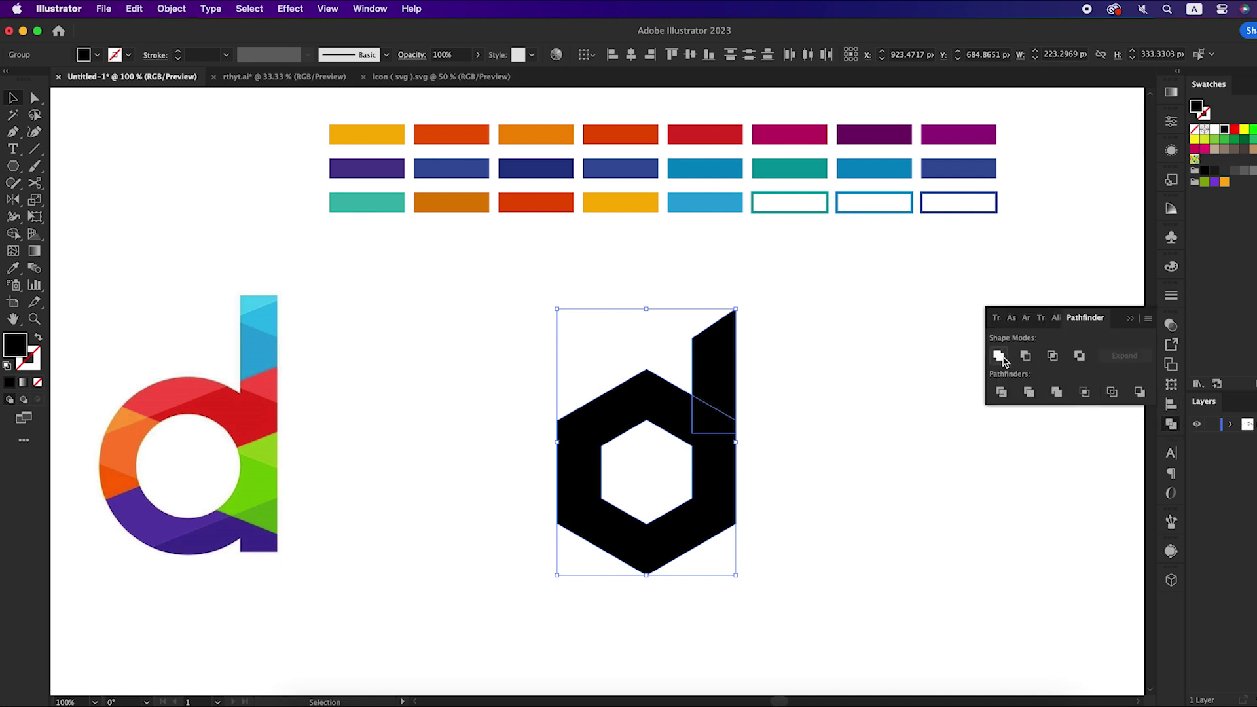
left_click(1000, 357)
left_click(940, 463)
Step: Shift the black d slightly left and colour the first facet triangle orange
left_click(1129, 320)
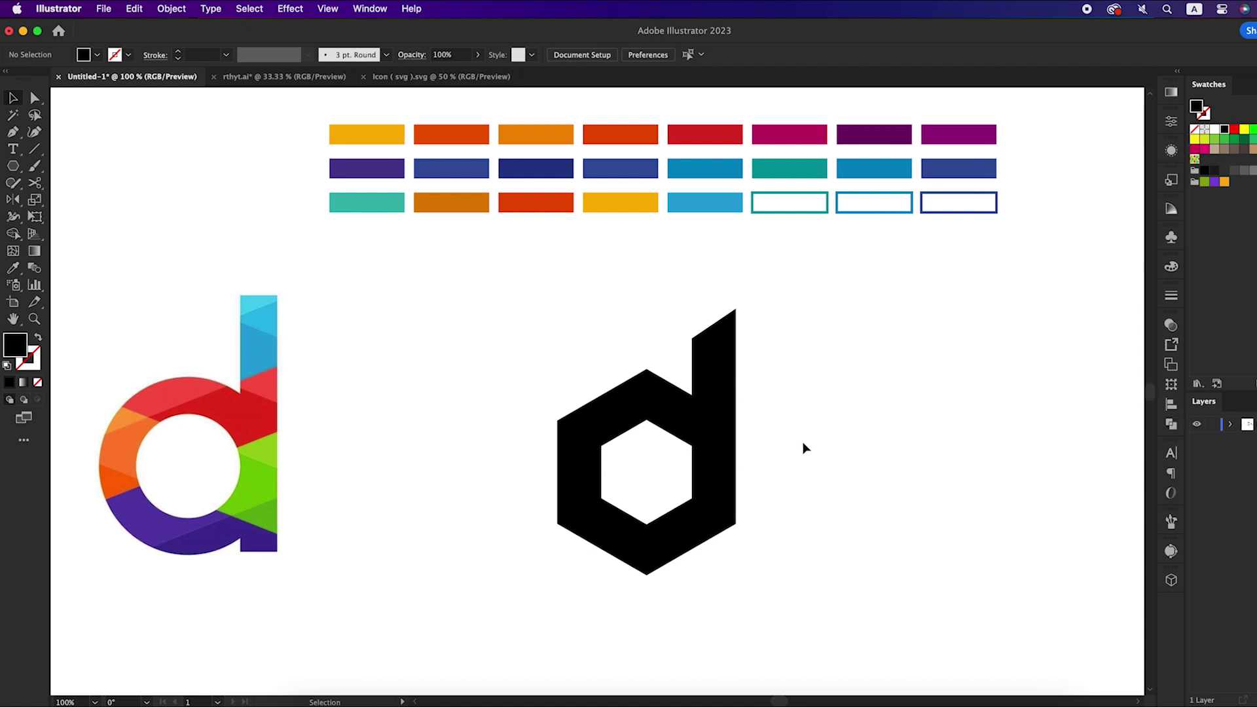
left_click_drag(723, 458, 716, 458)
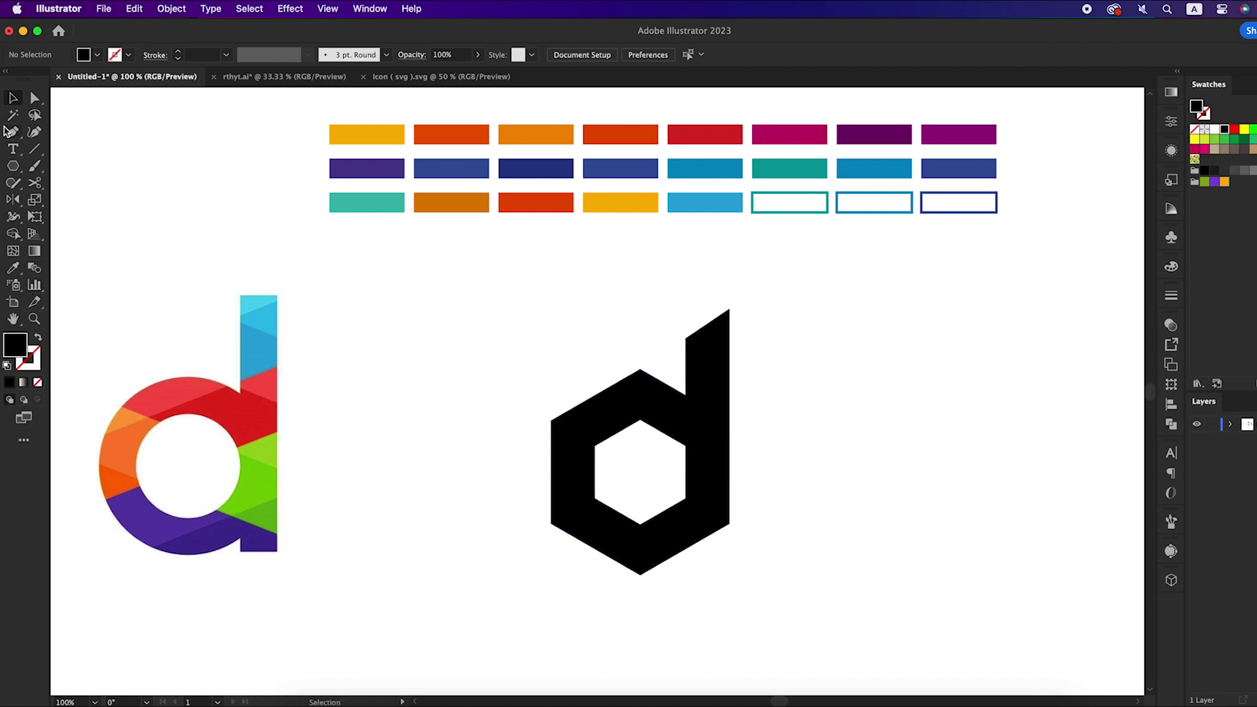
left_click_drag(7, 132, 76, 132)
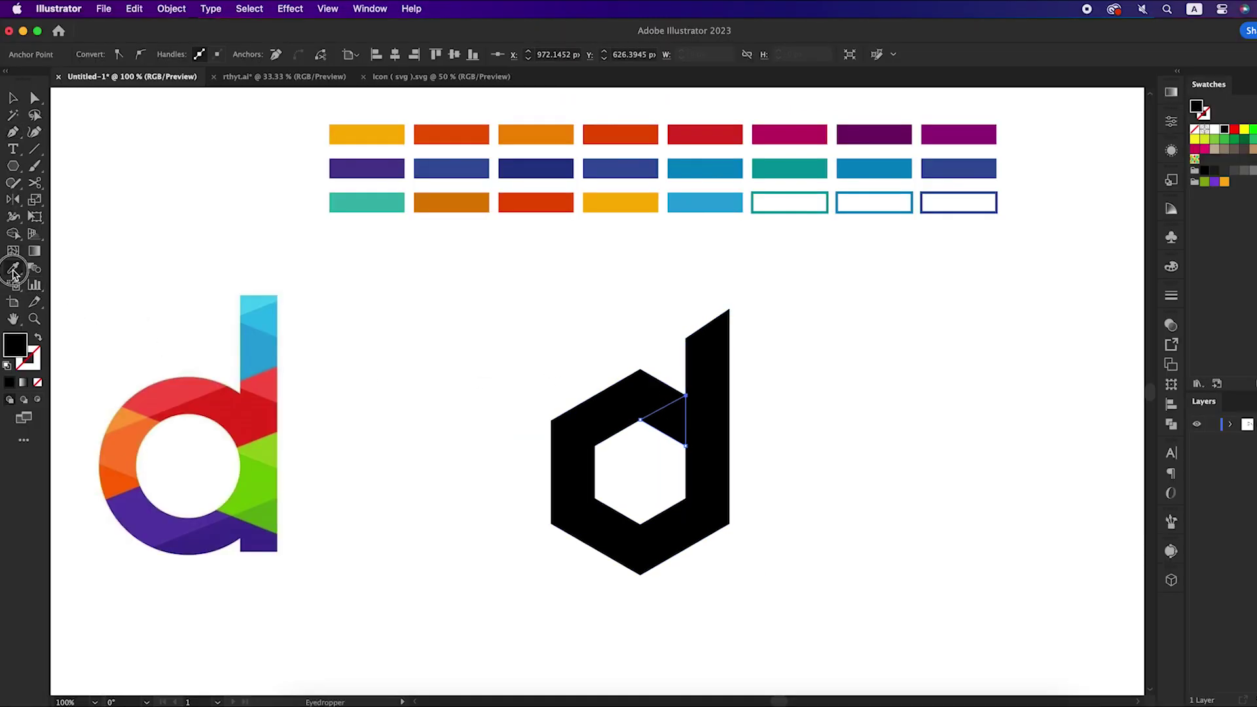
left_click(13, 271)
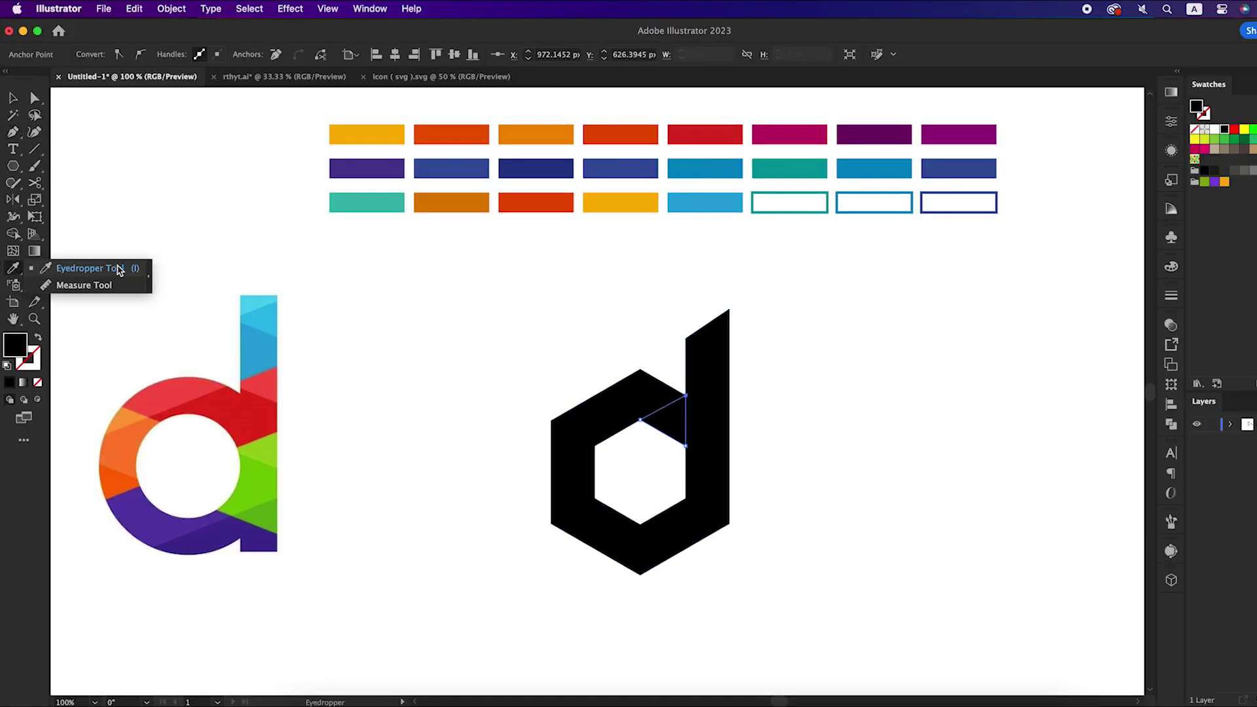
left_click(118, 268)
left_click(397, 129)
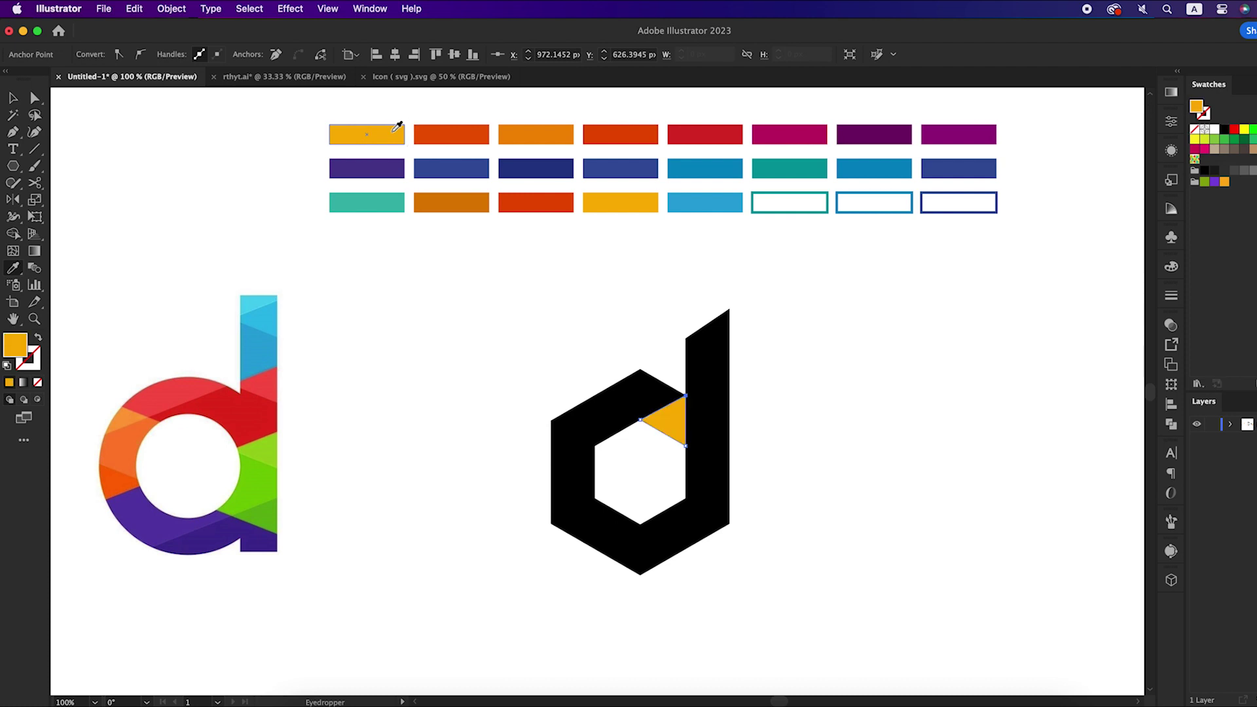
key("v")
left_click(513, 277)
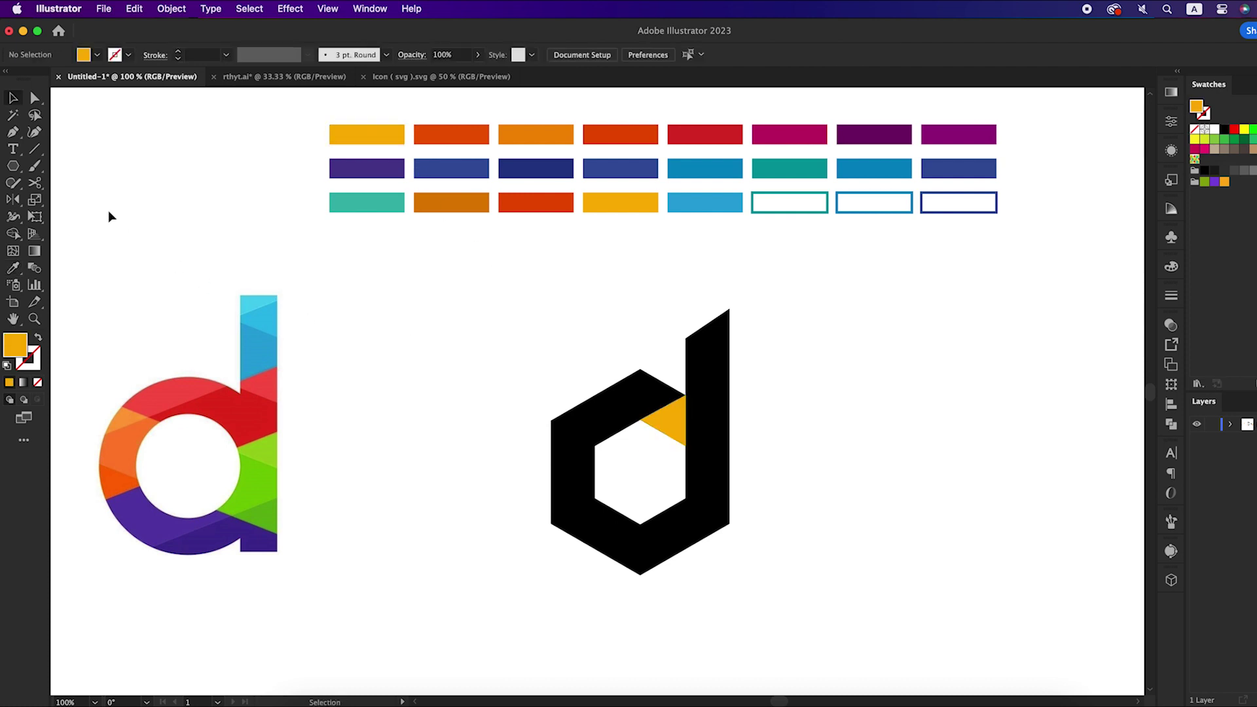
Step: Draw a triangle right of the hexagon's top vertex and fill it orange-red
left_click(18, 138)
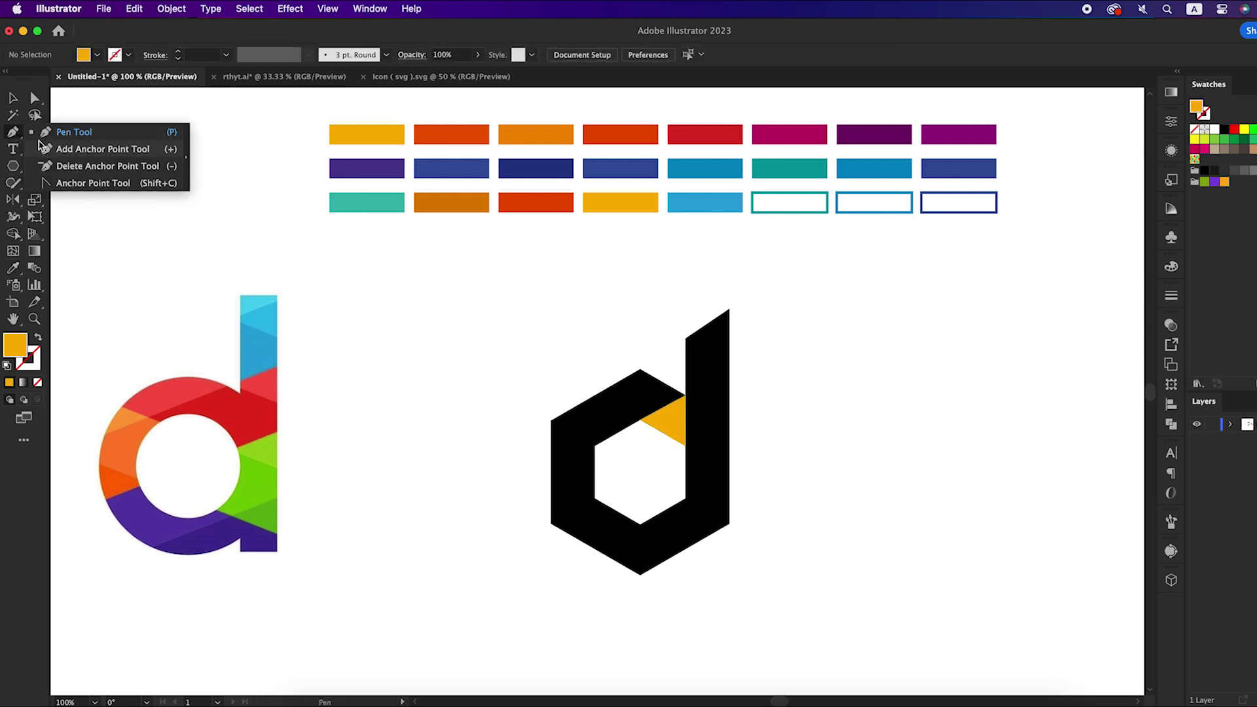
left_click(66, 129)
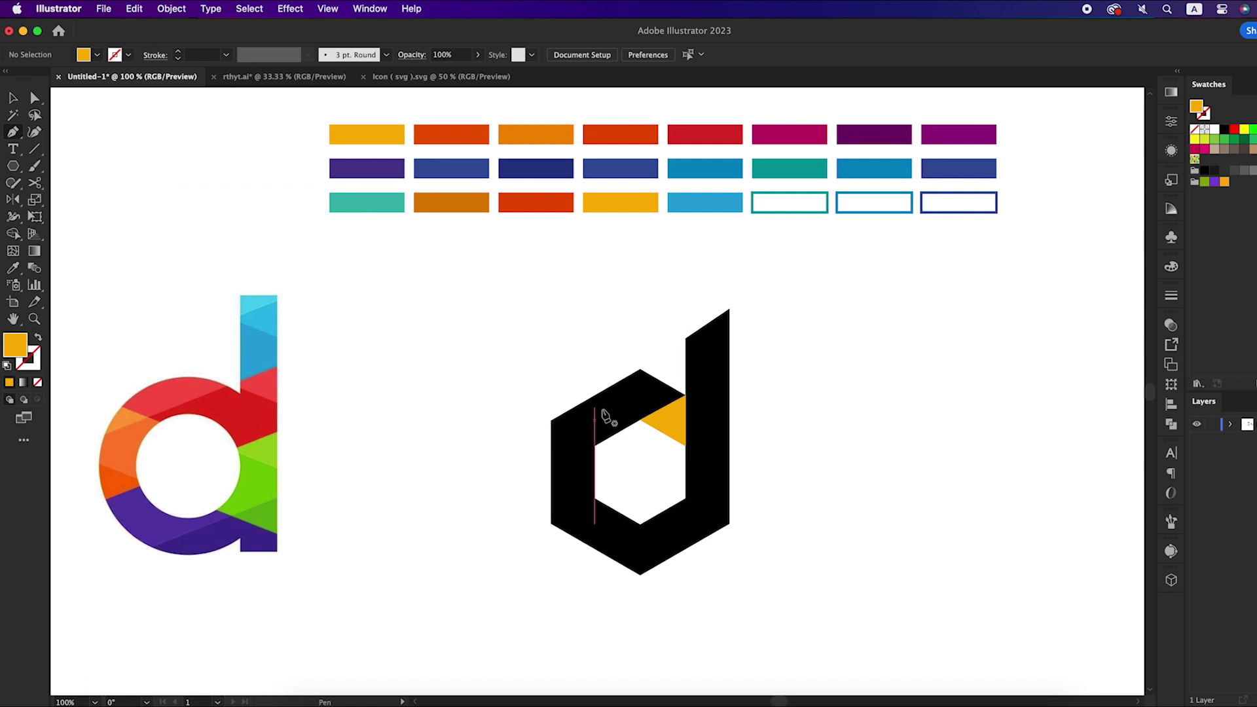
left_click(641, 371)
left_click(640, 419)
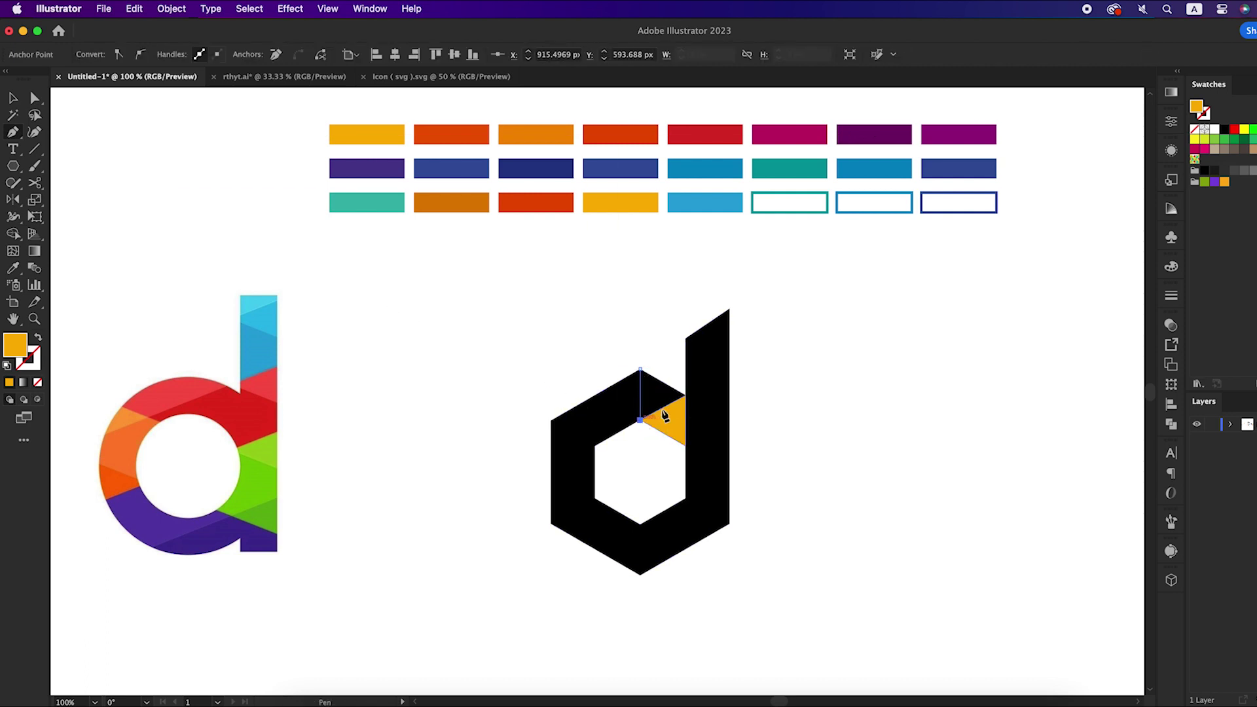
left_click(685, 396)
left_click(641, 370)
left_click(12, 267)
left_click(434, 134)
key("v")
left_click(504, 340)
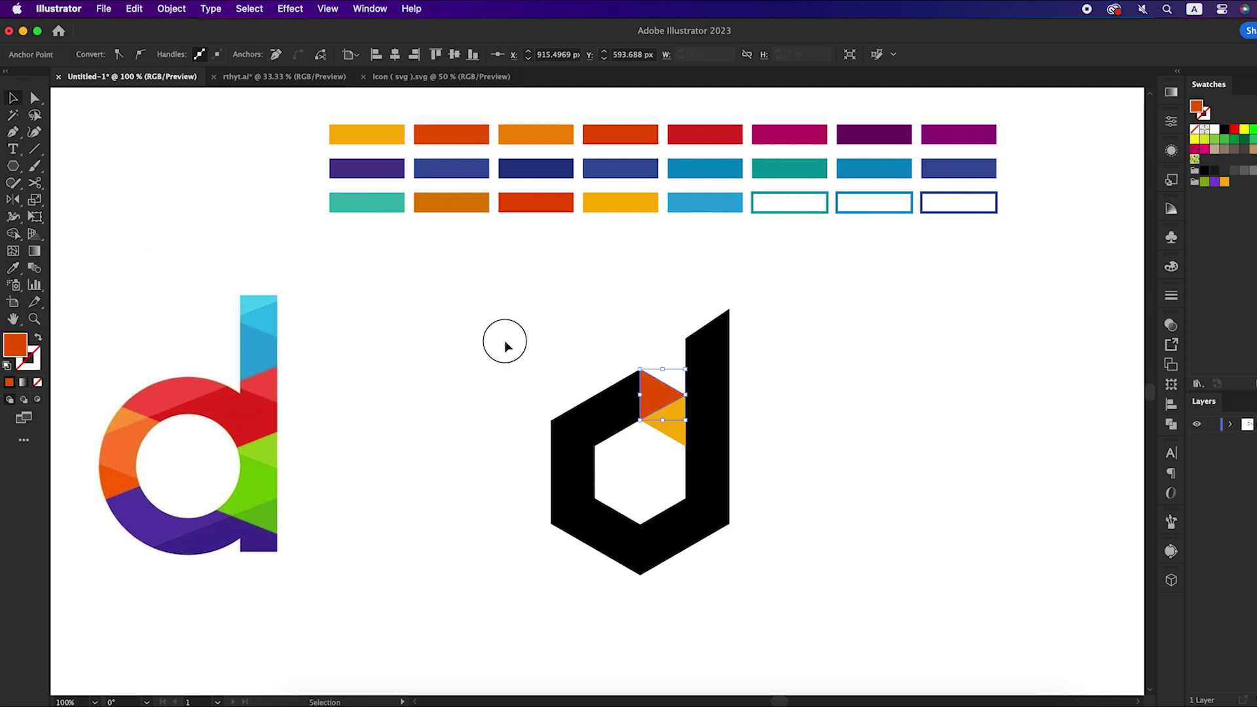
Step: Add the mirrored triangle on the top-left facet, sampled orange
left_click(12, 131)
left_click(640, 419)
left_click(596, 395)
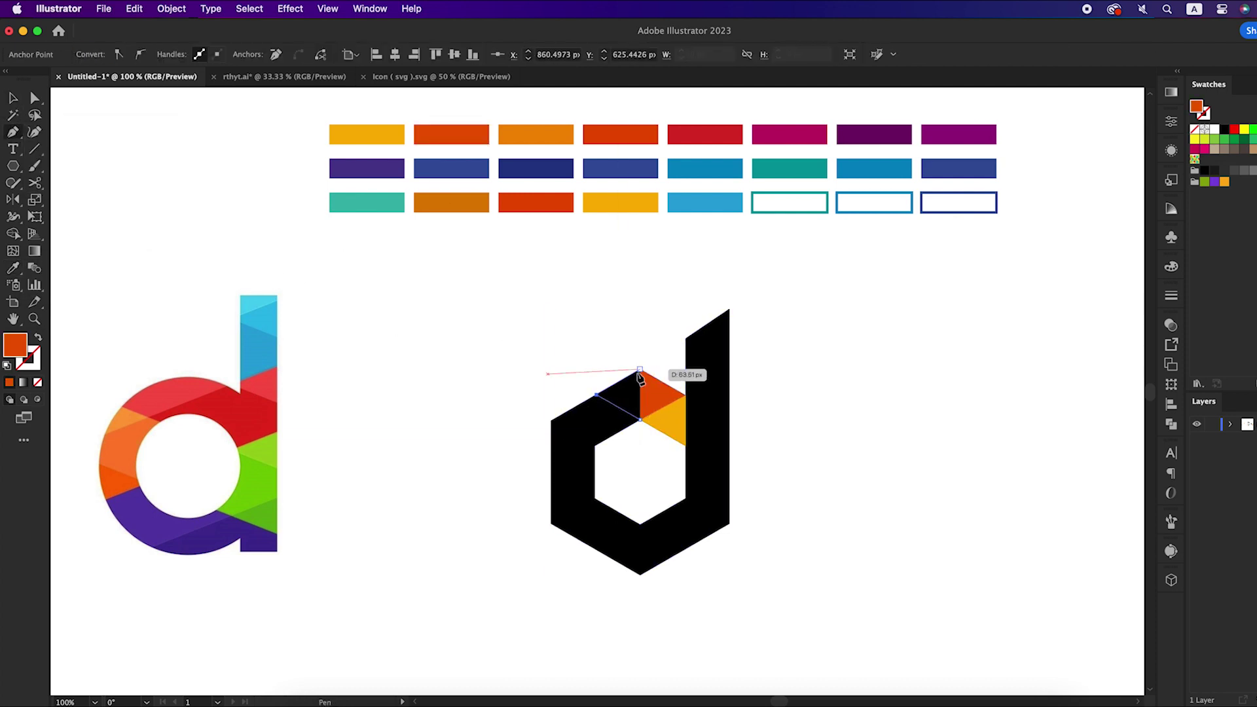
left_click(640, 370)
left_click(12, 267)
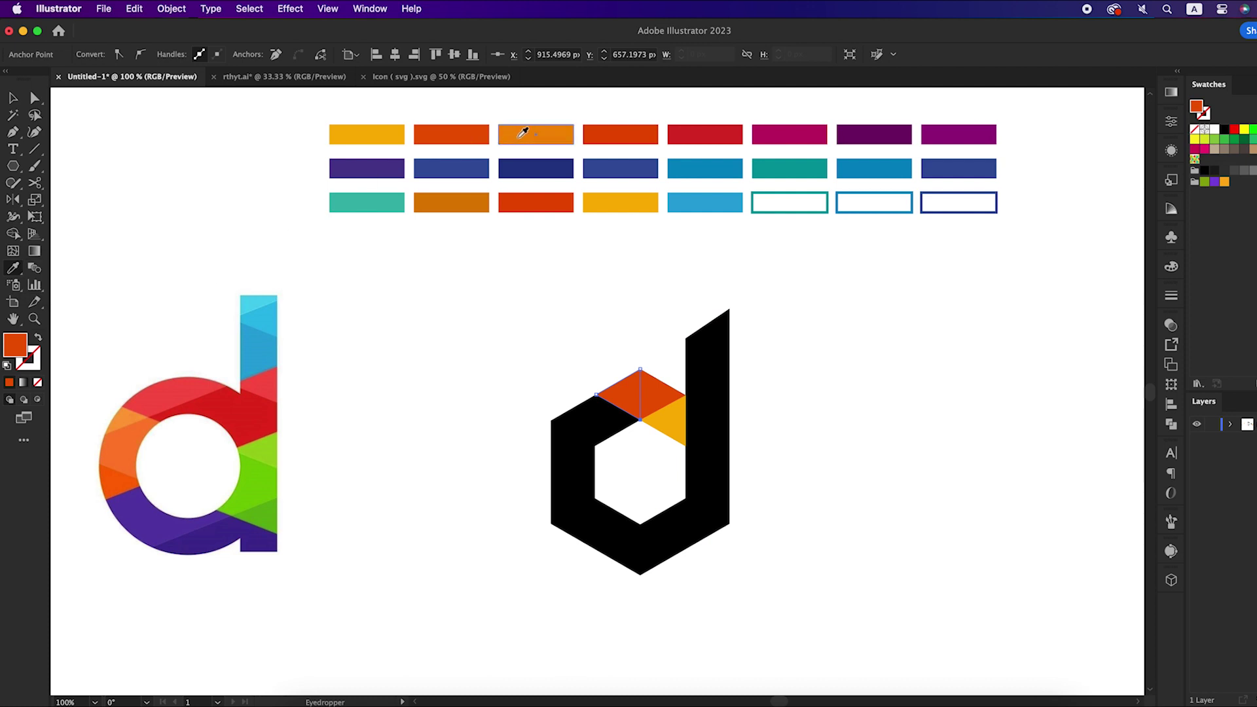
left_click(524, 134)
key("super+shift+a")
Step: Draw the next triangle below the top-left facet and fill it orange-red
left_click(12, 132)
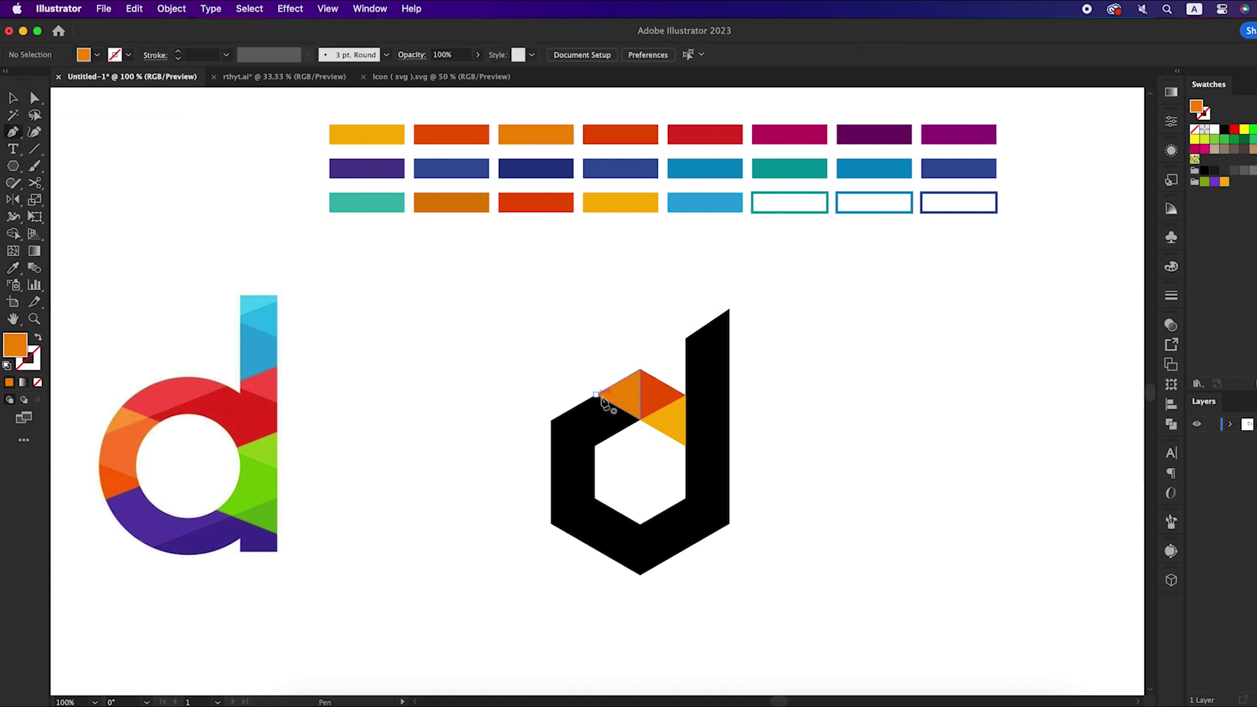
left_click(595, 394)
left_click(641, 418)
left_click(595, 445)
left_click(596, 394)
left_click(12, 268)
left_click(695, 128)
left_click(655, 134)
key("super+shift+a")
key("p")
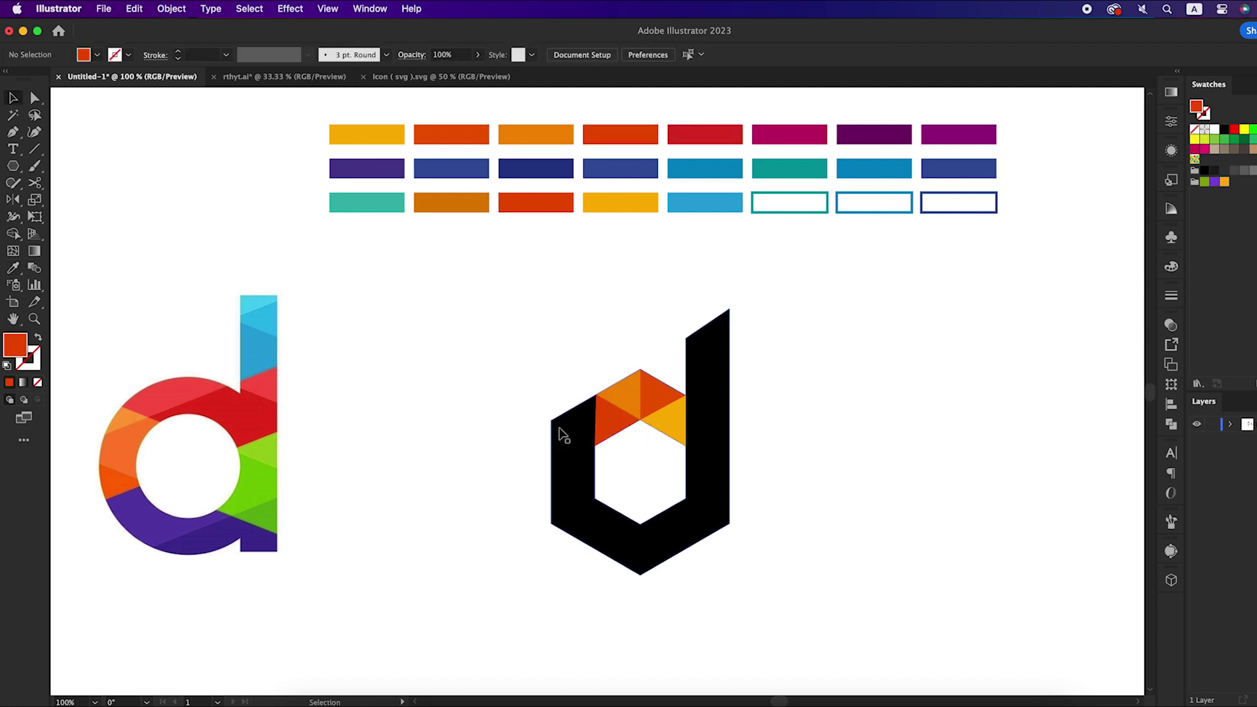
Step: Add a red triangle on the upper-left facet of the ring
left_click(594, 446)
left_click(551, 419)
left_click(596, 395)
left_click(595, 445)
left_click(595, 446)
left_click(722, 130)
key("super+shift+a")
key("v")
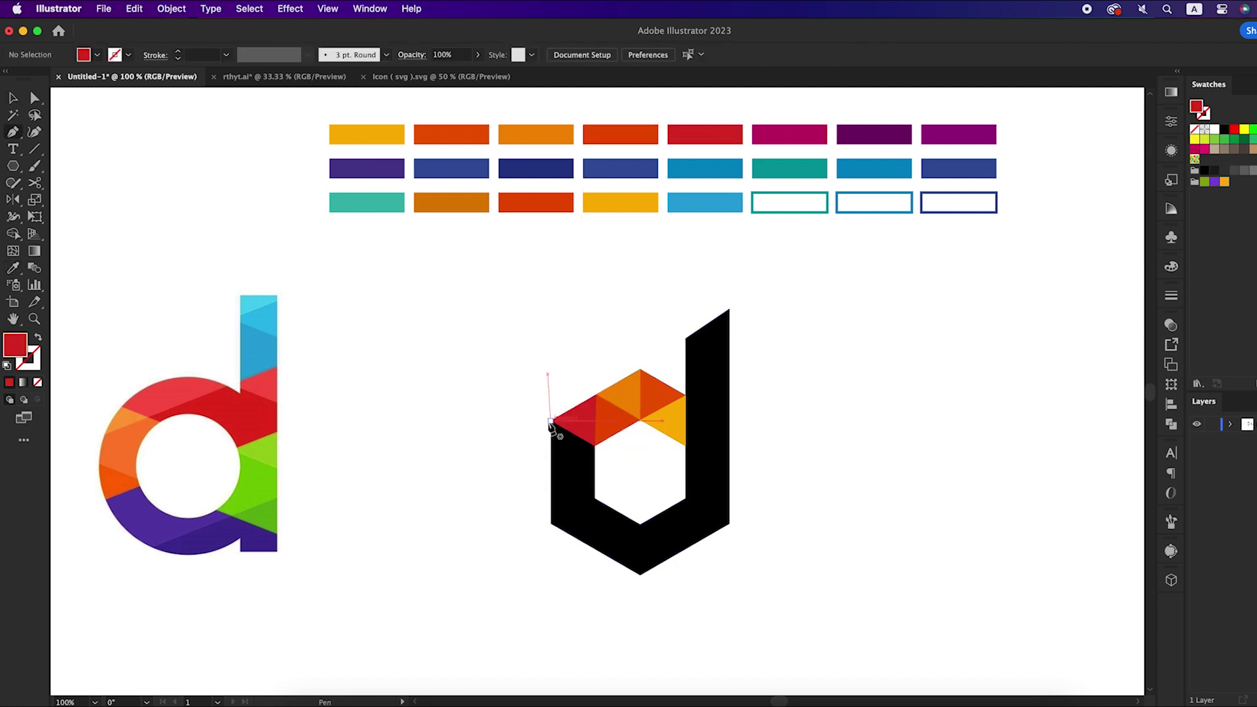
Step: Draw a magenta triangle down the left side of the ring
left_click(551, 420)
left_click(594, 445)
left_click(550, 471)
left_click(550, 420)
key("i")
left_click(789, 134)
key("super+shift+a")
key("p")
Step: Add a dark purple triangle next on the left side
left_click(551, 471)
left_click(594, 498)
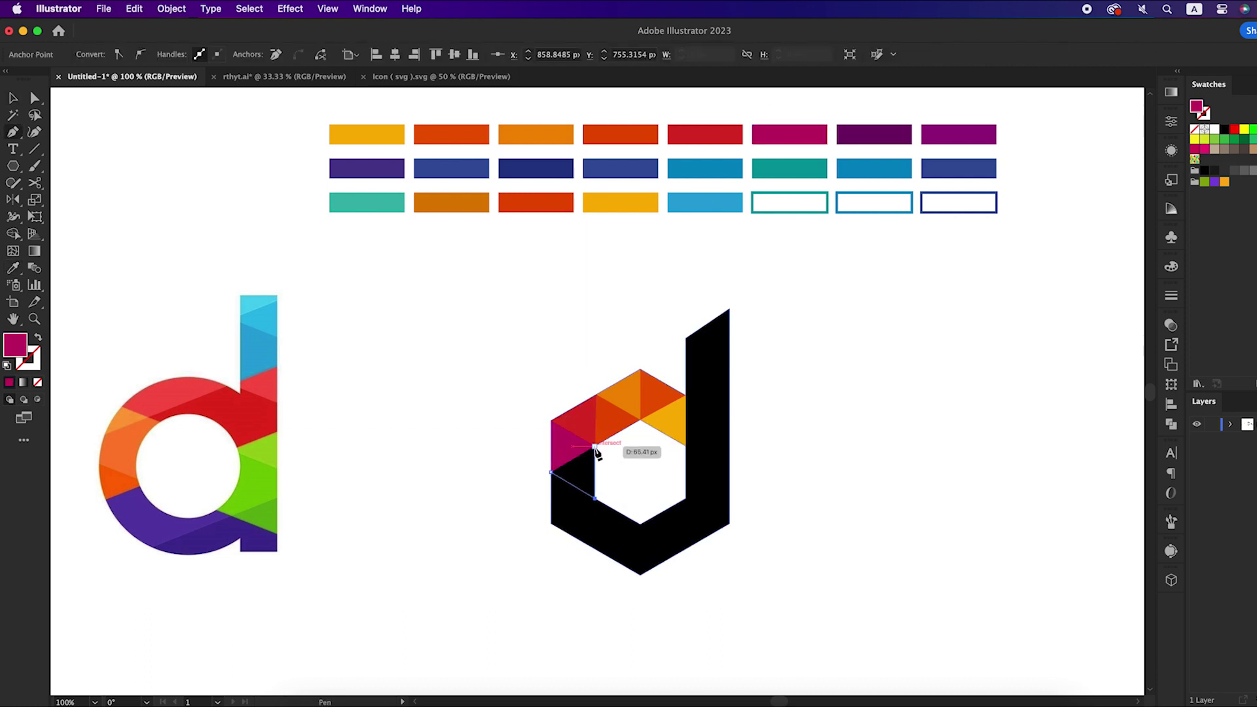
left_click(594, 446)
left_click(551, 472)
left_click(877, 130)
key("super+shift+a")
key("p")
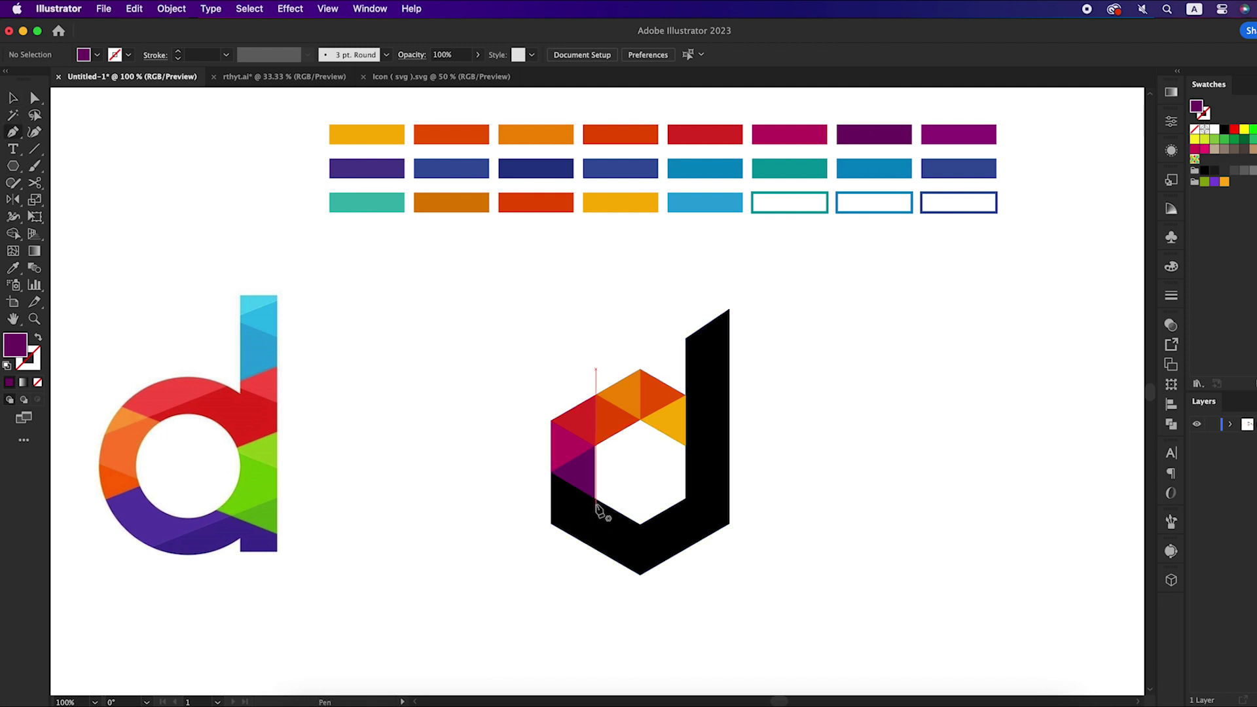
Step: Draw a purple triangle on the lower-left of the ring
left_click(551, 471)
left_click(594, 497)
left_click(551, 523)
left_click(551, 472)
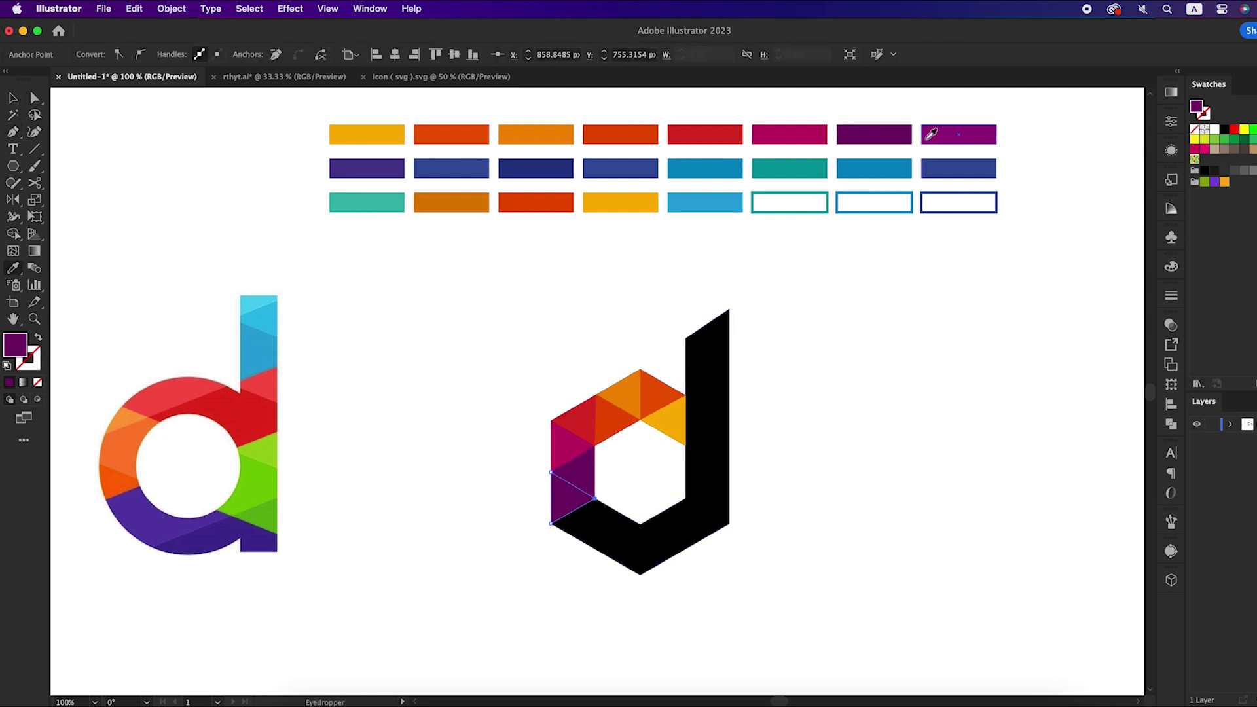
left_click(935, 134)
key("super+shift+a")
key("p")
Step: Add a dark purple triangle at the ring's lower-left corner
left_click(550, 523)
left_click(595, 498)
left_click(594, 548)
left_click(551, 525)
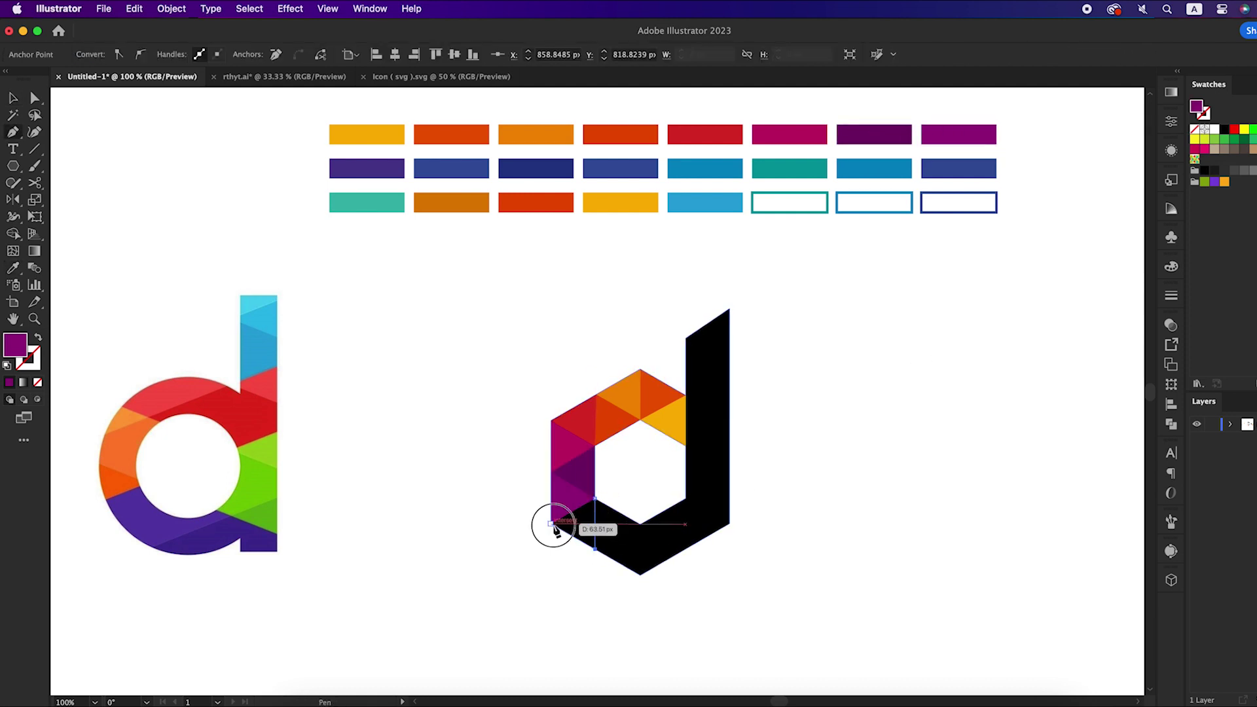
left_click(364, 167)
key("super+shift+a")
key("v")
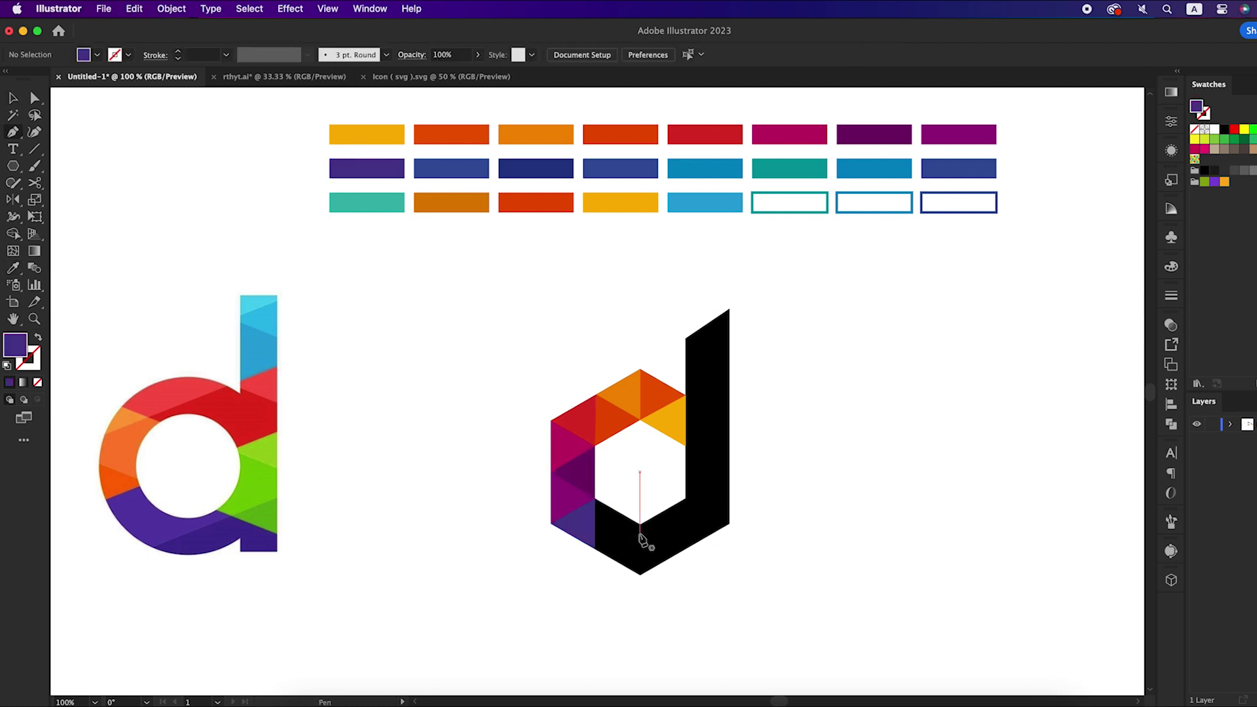
Step: Draw a triangle at the bottom of the ring and colour it blue
left_click(640, 523)
left_click(594, 549)
left_click(595, 498)
left_click(640, 523)
key("i")
left_click(396, 174)
left_click(451, 168)
key("p")
Step: Add a dark navy triangle beside it at the bottom of the ring
left_click(640, 524)
left_click(640, 575)
left_click(594, 549)
left_click(640, 524)
key("i")
left_click(532, 166)
key("v")
left_click(607, 378)
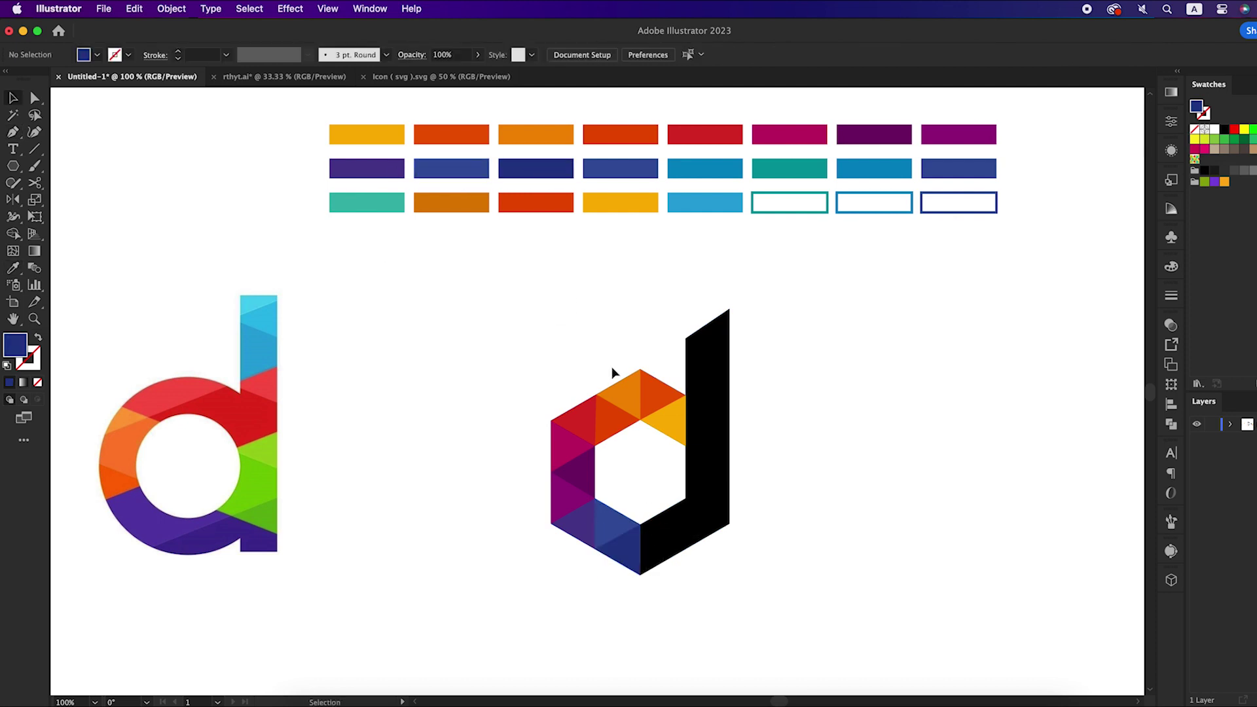
Step: Draw a lighter blue triangle at the lower right of the ring
left_click(640, 524)
left_click(684, 549)
left_click(640, 574)
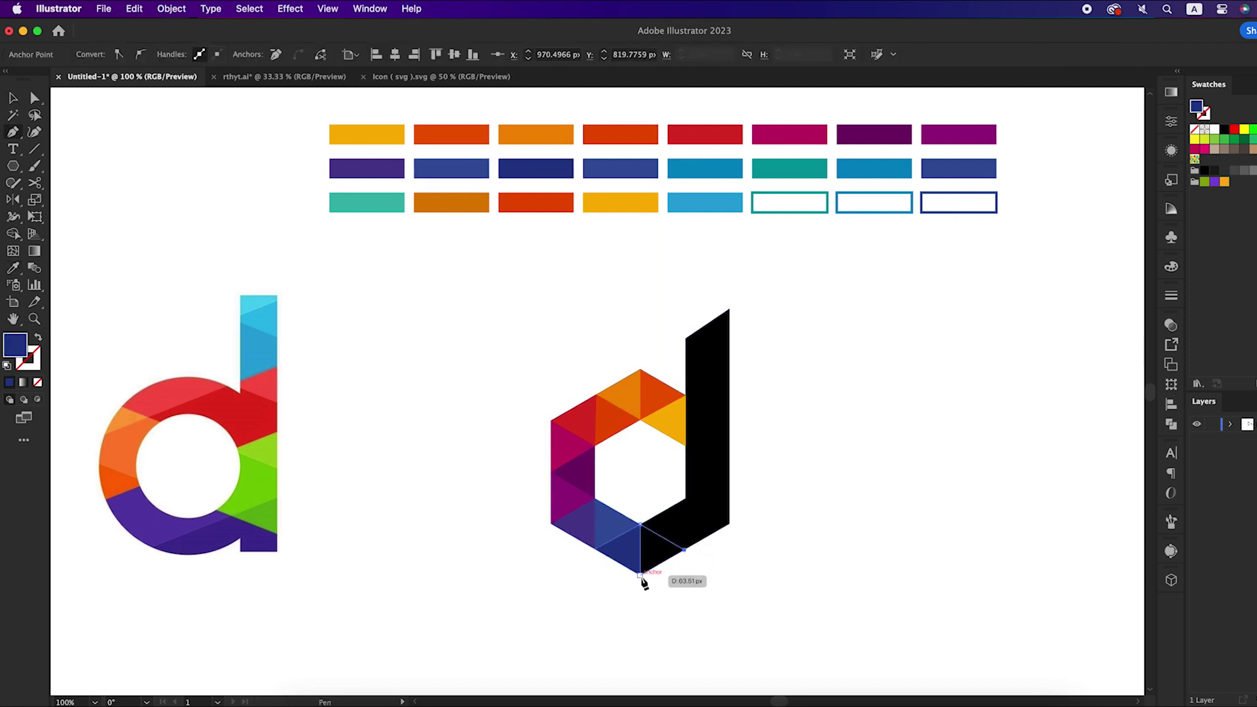
key("i")
left_click(648, 171)
key("v")
Step: Add a blue triangle on the lower right side of the ring
left_click(694, 550)
key("p")
left_click(684, 499)
left_click(684, 548)
left_click(640, 524)
left_click(684, 499)
key("i")
left_click(731, 164)
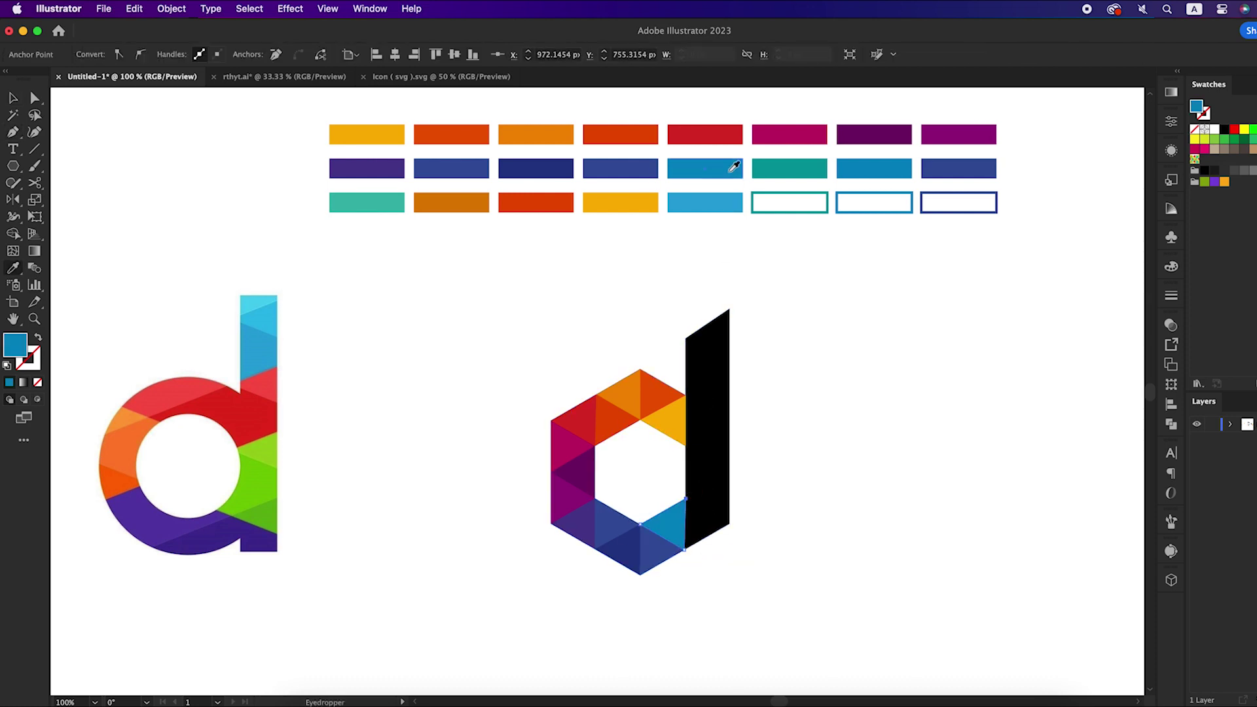
key("v")
left_click(754, 533)
key("p")
Step: Draw a teal triangle at the ring's lower-right corner
left_click(728, 523)
left_click(684, 499)
left_click(684, 549)
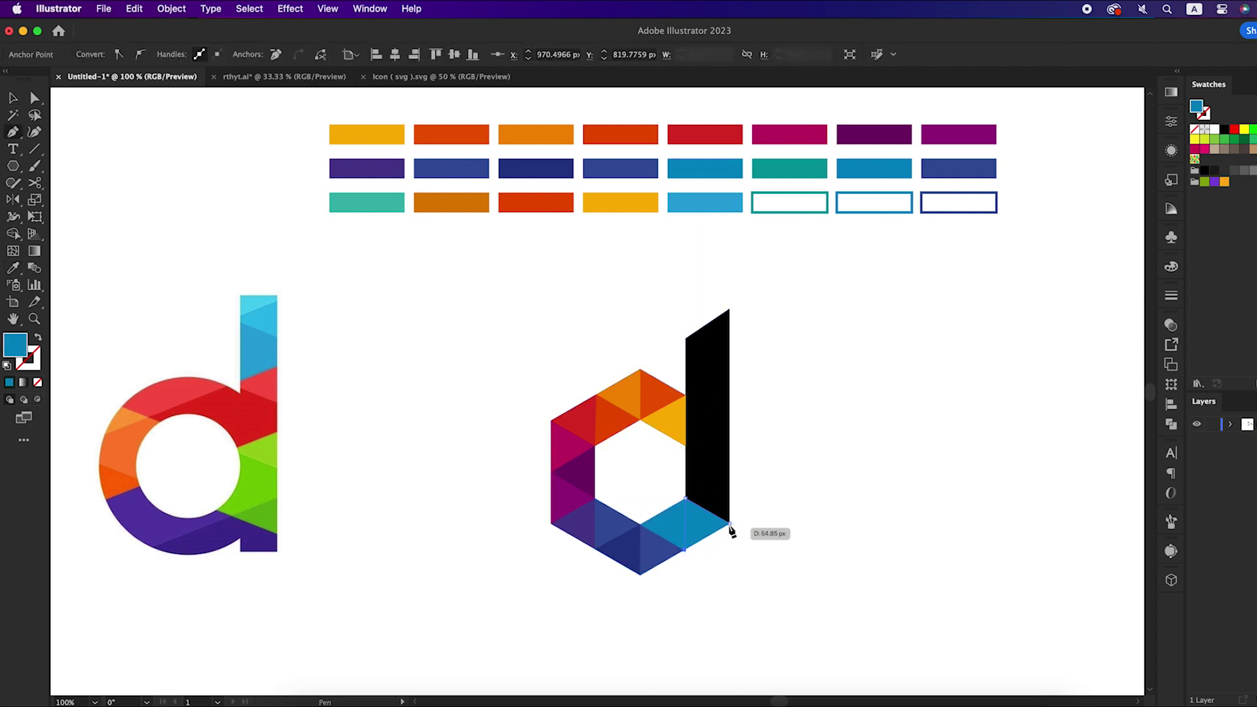
key("v")
left_click(835, 415)
key("p")
Step: Add a dark blue triangle on the ring's right side
left_click(684, 499)
left_click(728, 469)
left_click(730, 523)
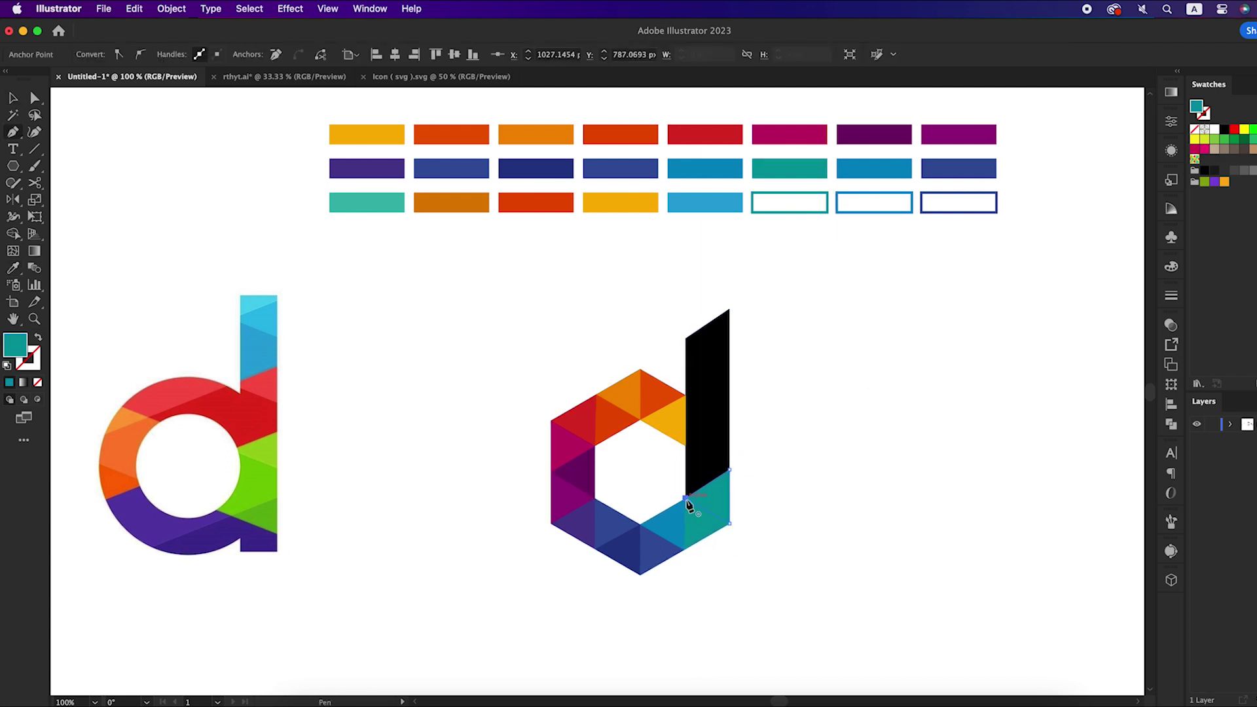
left_click(939, 168)
key("v")
Step: Draw a teal triangle further up the right side
left_click(811, 339)
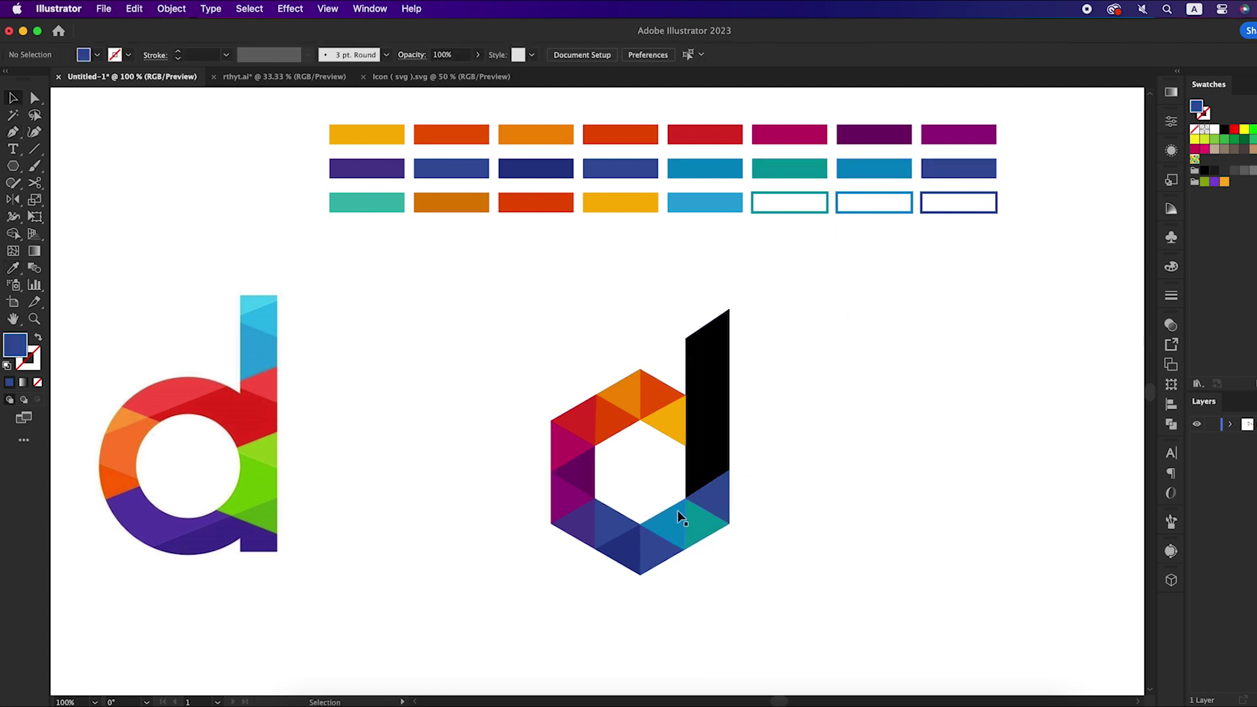
key("p")
left_click(728, 469)
left_click(684, 445)
left_click(684, 498)
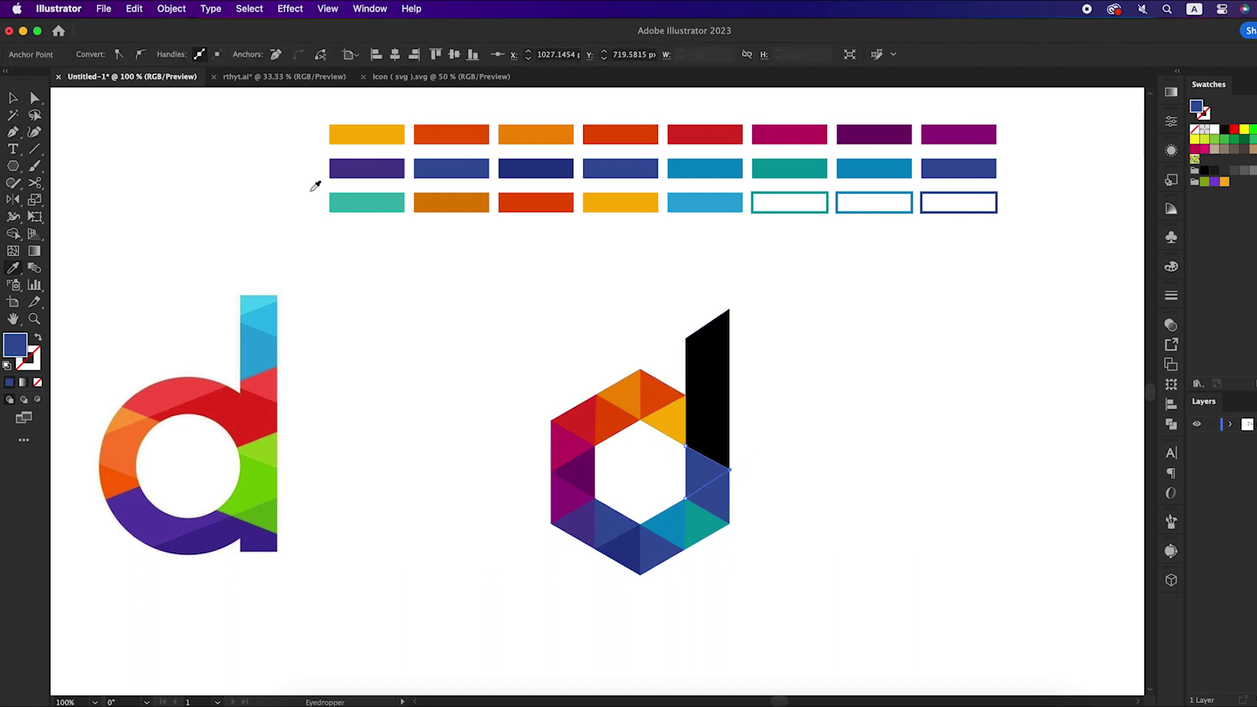
left_click(341, 200)
key("v")
Step: Add an orange triangle just below the stem
key("p")
left_click(684, 445)
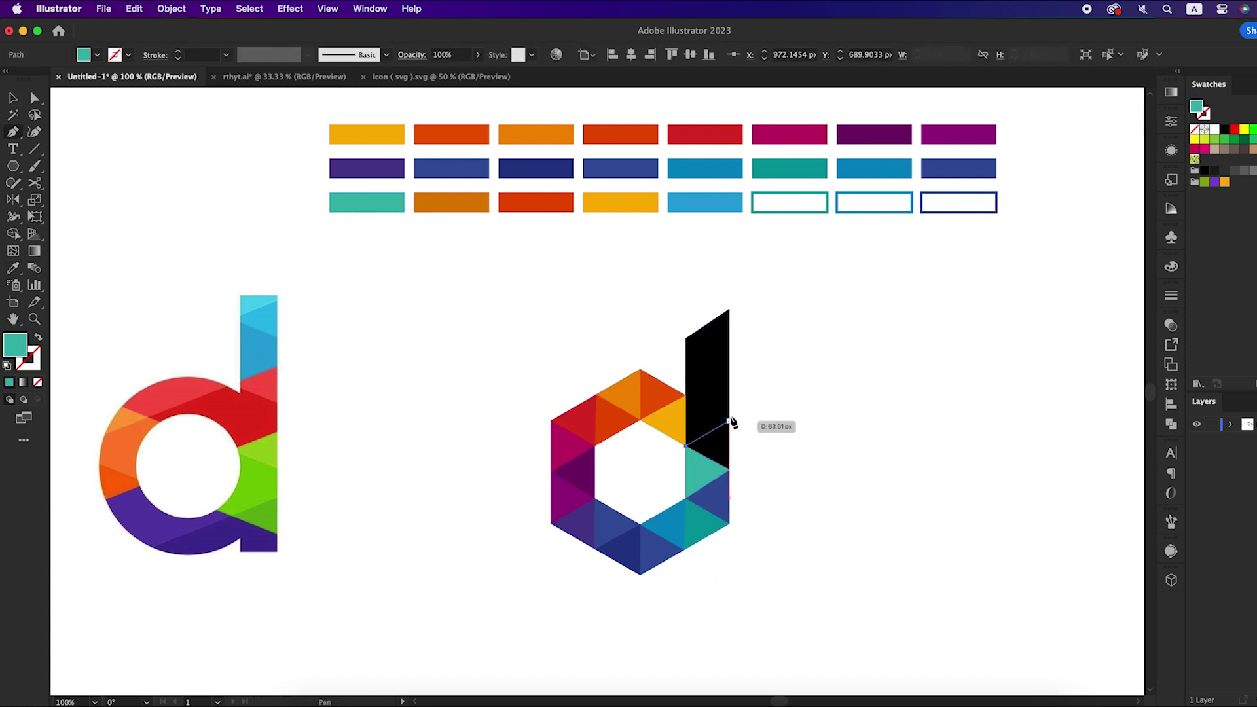
left_click(728, 421)
left_click(728, 469)
left_click(684, 445)
key("i")
left_click(460, 200)
key("v")
Step: Draw a red triangle beside it below the stem
left_click(767, 386)
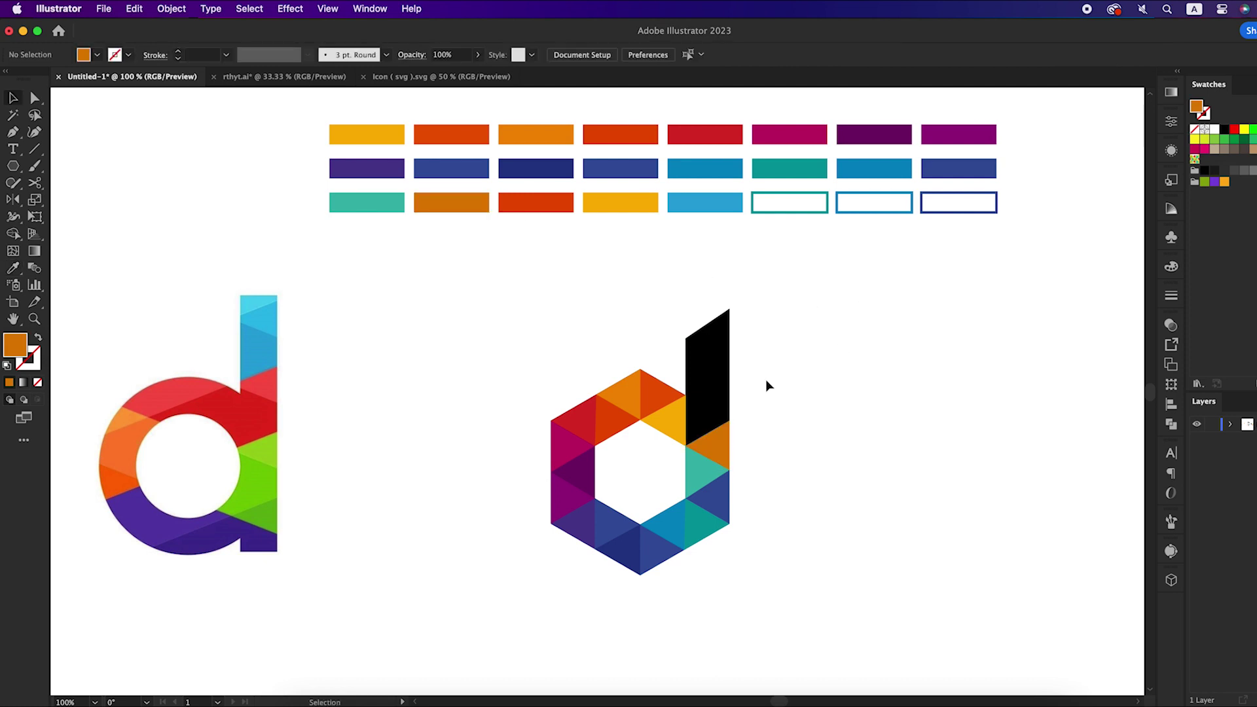
left_click(729, 421)
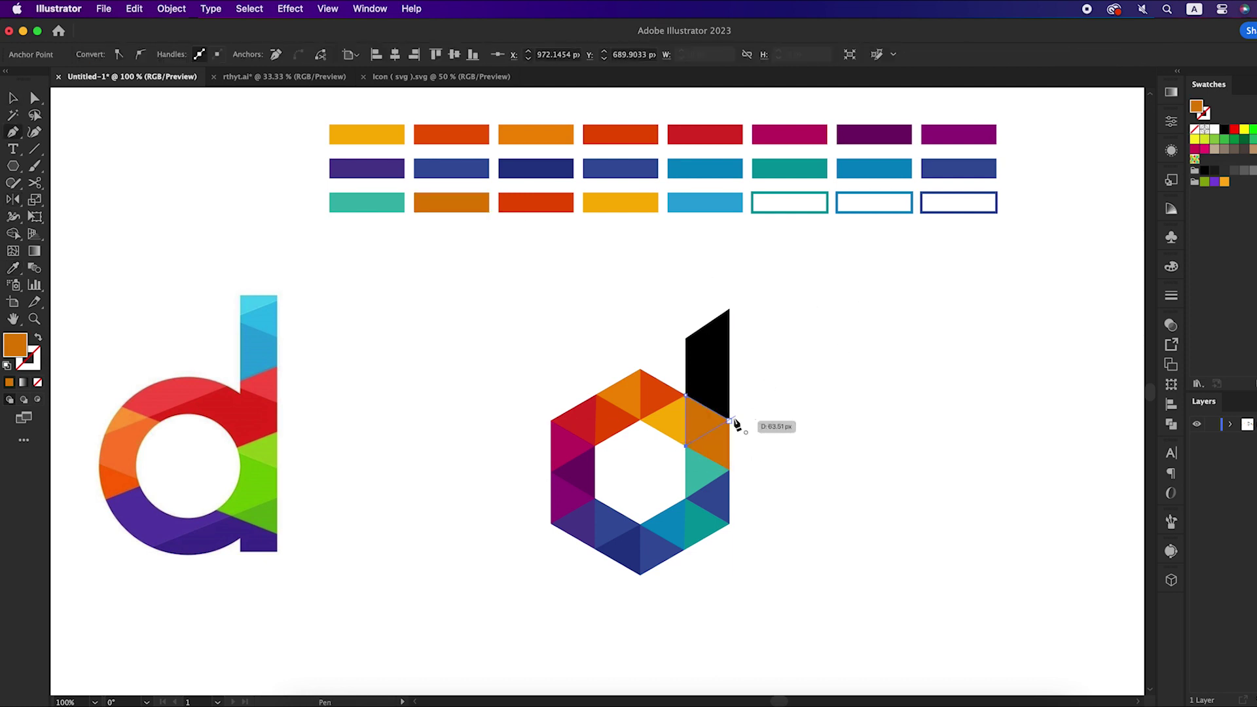
key("i")
left_click(504, 203)
key("v")
key("p")
Step: Start the stem with an orange triangle at its base
left_click(685, 394)
left_click(728, 374)
left_click(687, 397)
key("i")
left_click(634, 393)
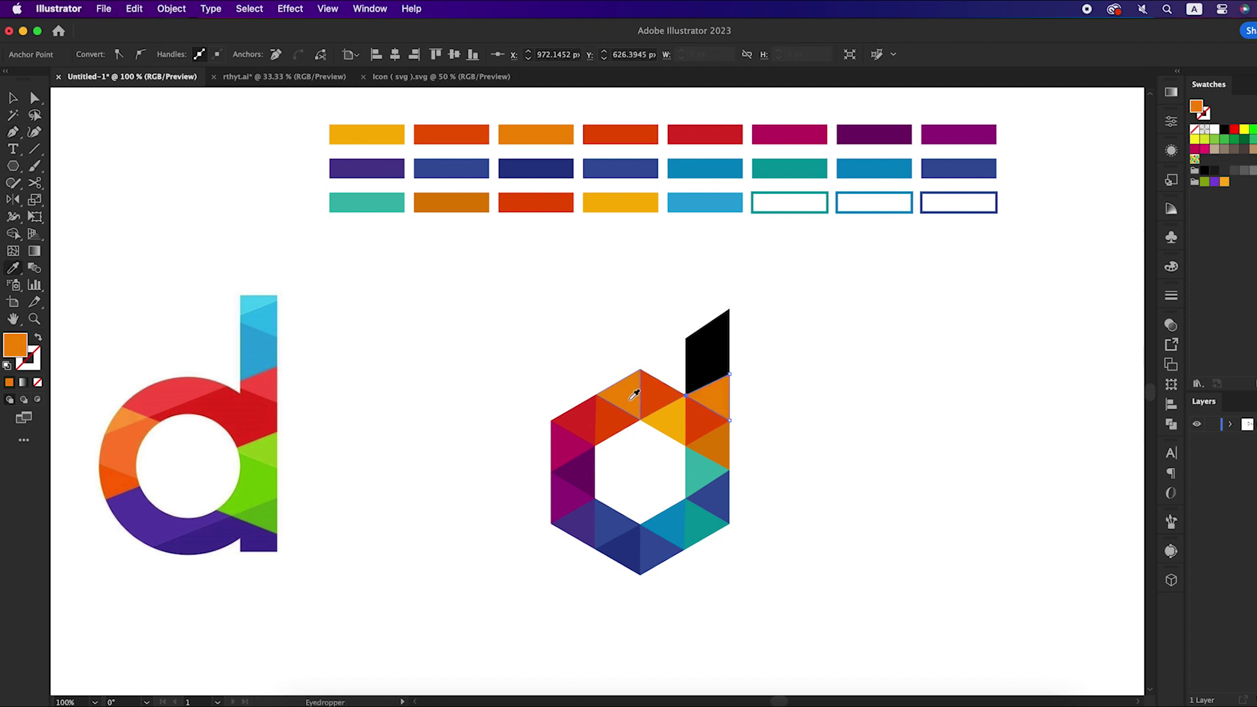
key("v")
Step: Add a yellow triangle higher up the stem
left_click(728, 375)
left_click(685, 338)
left_click(686, 394)
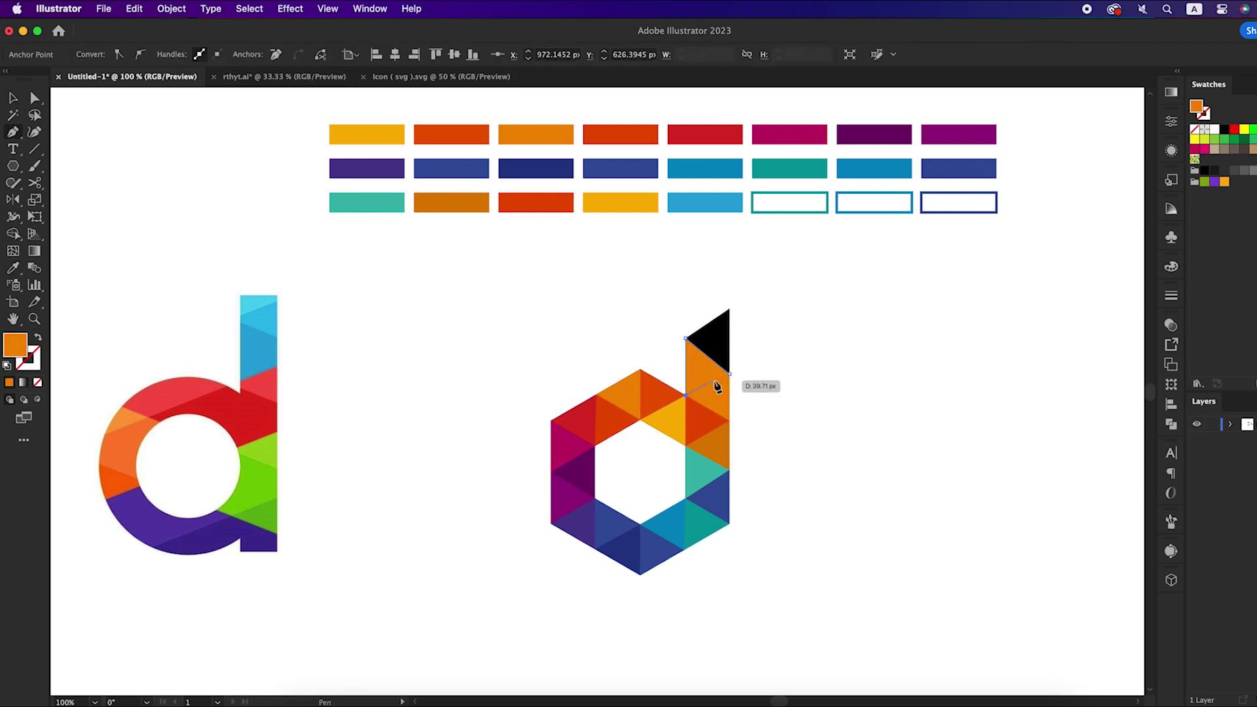
left_click(610, 193)
key("v")
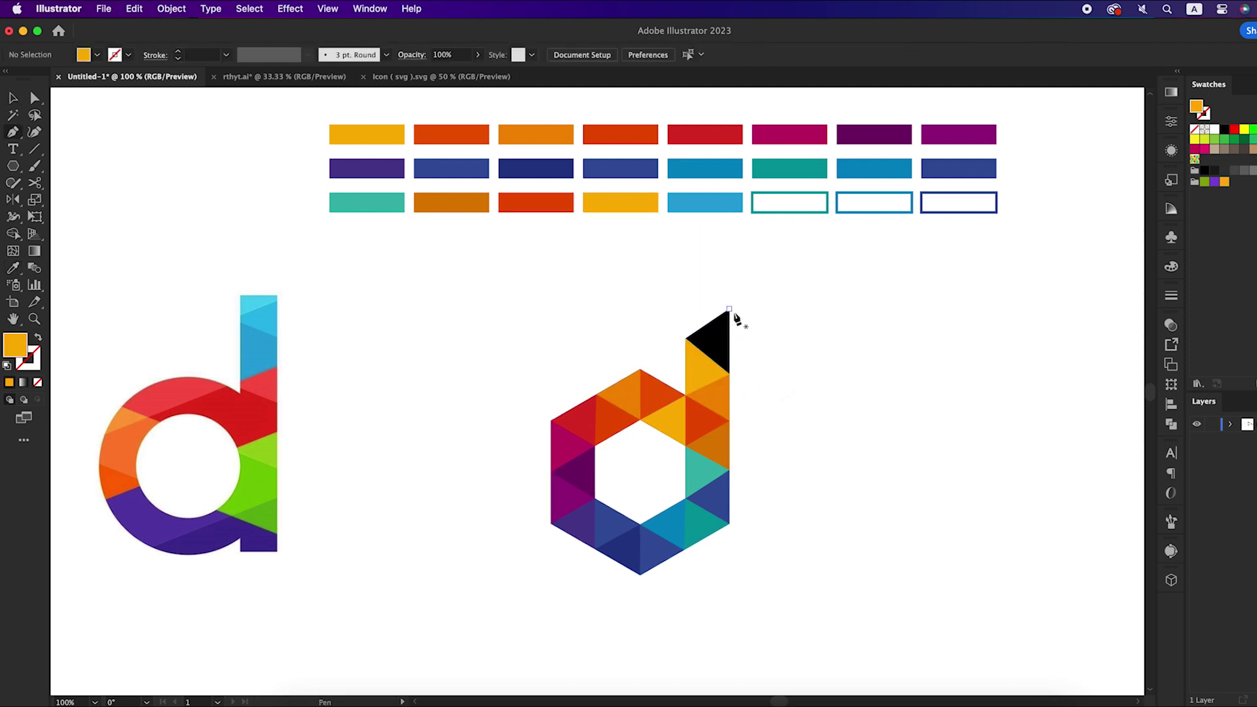
Step: Finish the stem with a light blue tip and lower its top anchor slightly
left_click(728, 310)
key("i")
left_click(728, 208)
key("v")
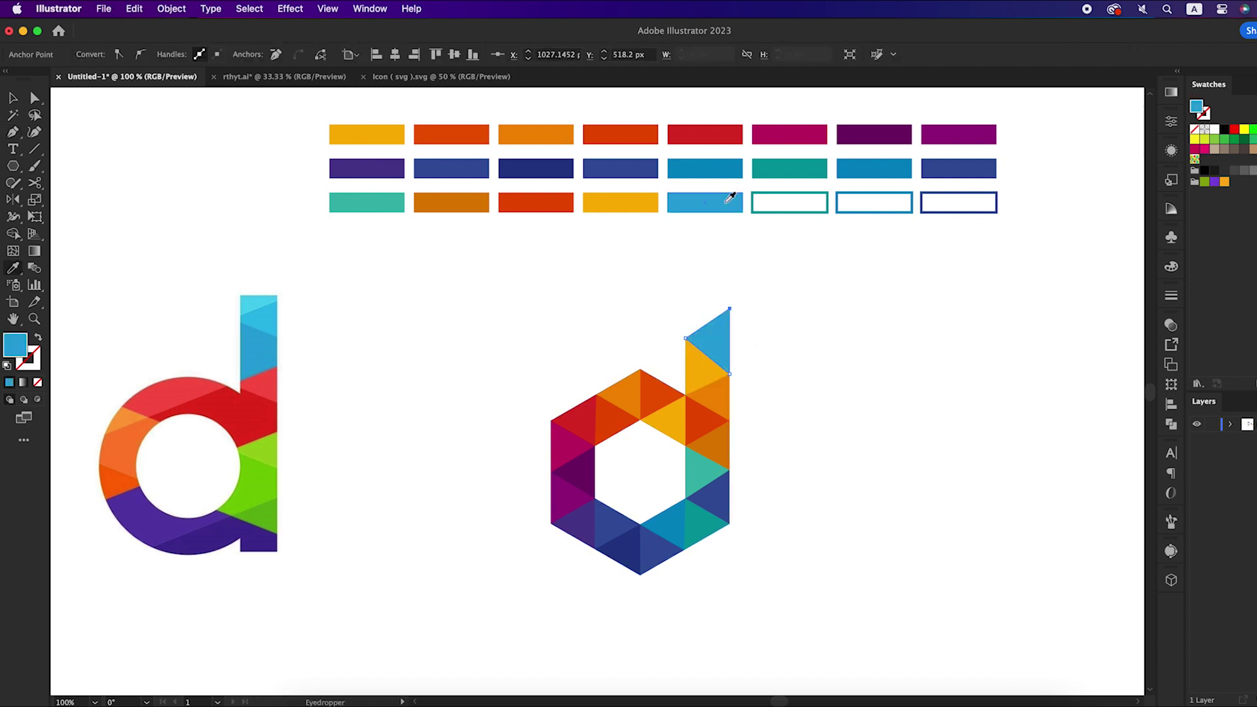
key("a")
left_click_drag(728, 310, 729, 317)
Step: Select the coloured stem, bottom and left triangles and cut them off the black d
key("v")
left_click(704, 339)
left_click(696, 382, "shift")
left_click(708, 420, "shift")
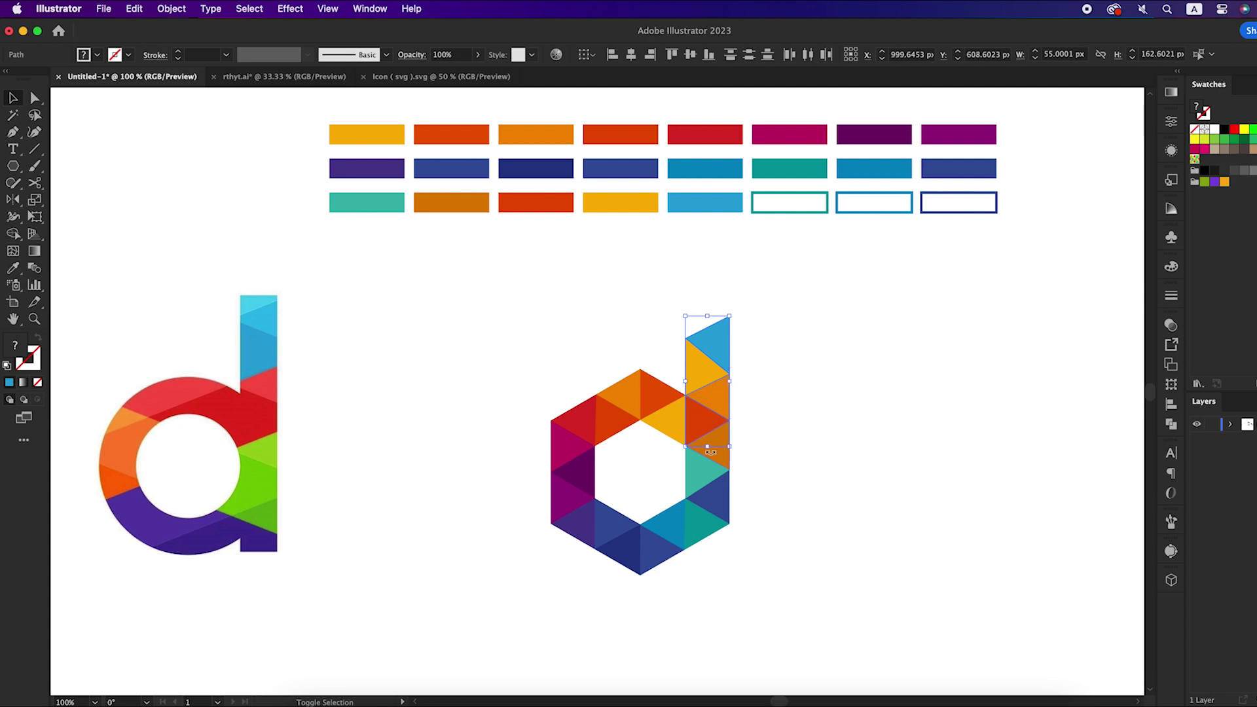
left_click(662, 525, "shift")
left_click(615, 532, "shift")
left_click(579, 473, "shift")
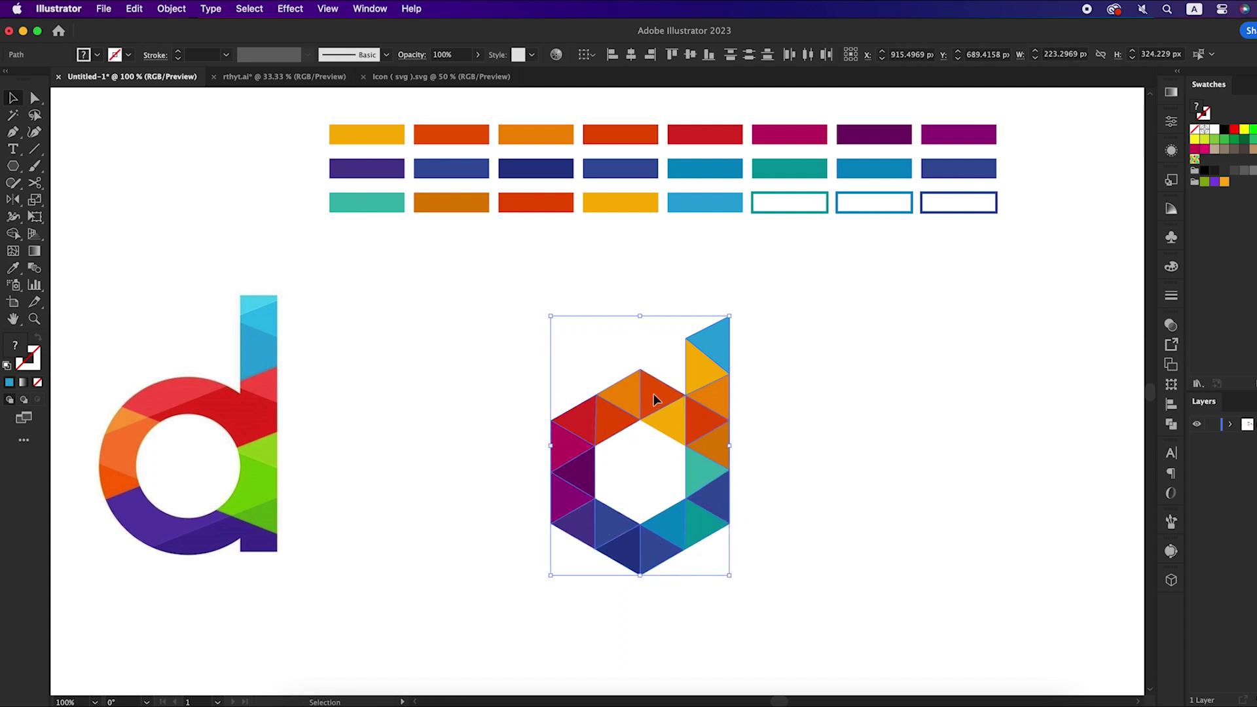
left_click(134, 9)
left_click(169, 73)
Step: Delete the black d shape and paste the triangle pieces back in front
left_click(687, 441)
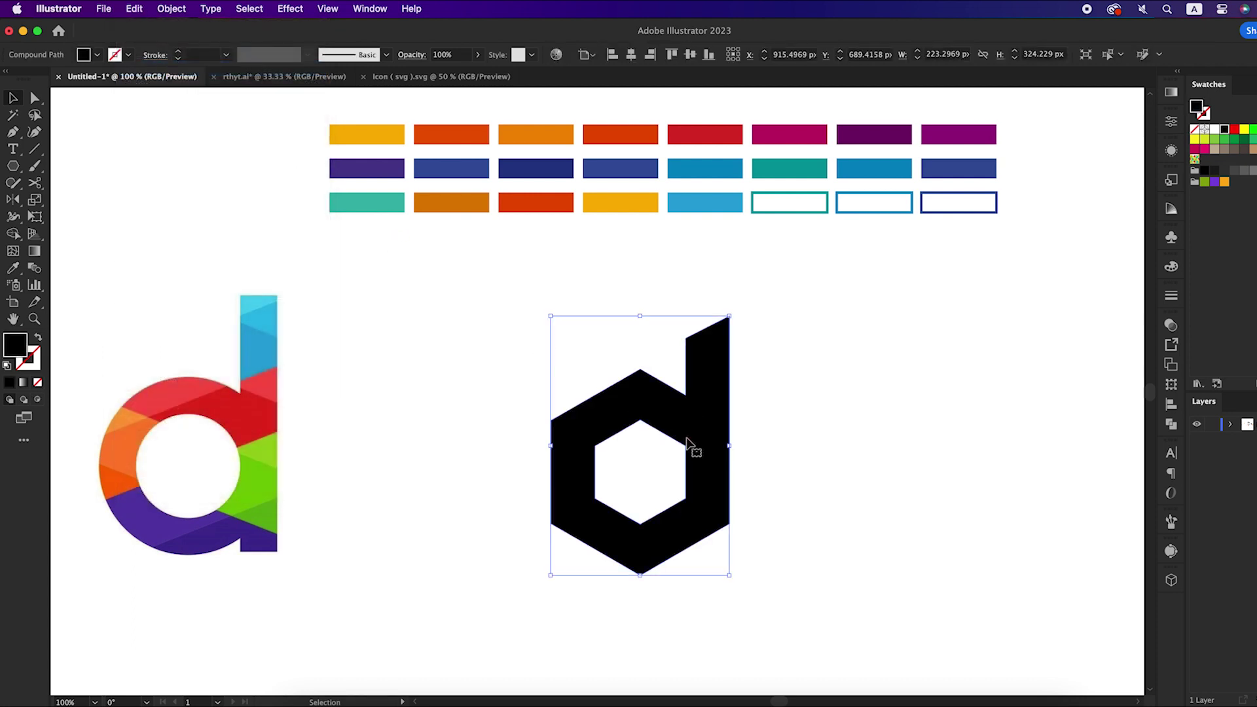
key("Delete")
left_click(134, 8)
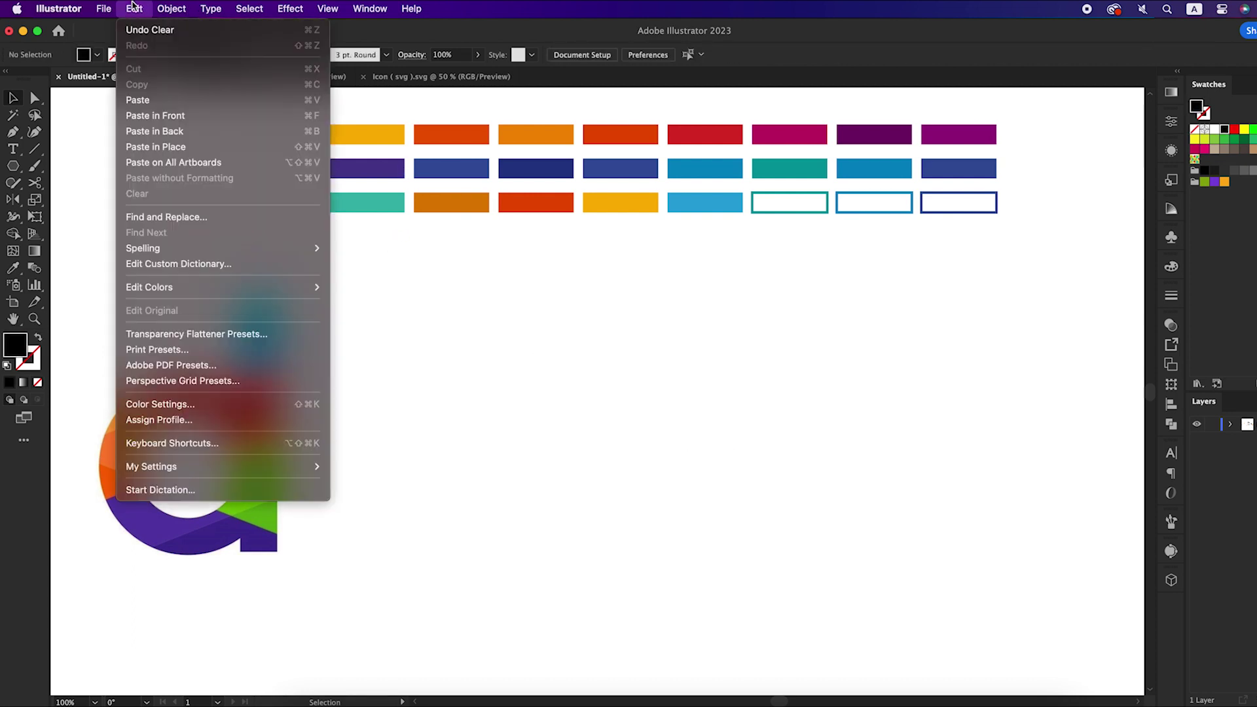
left_click(190, 121)
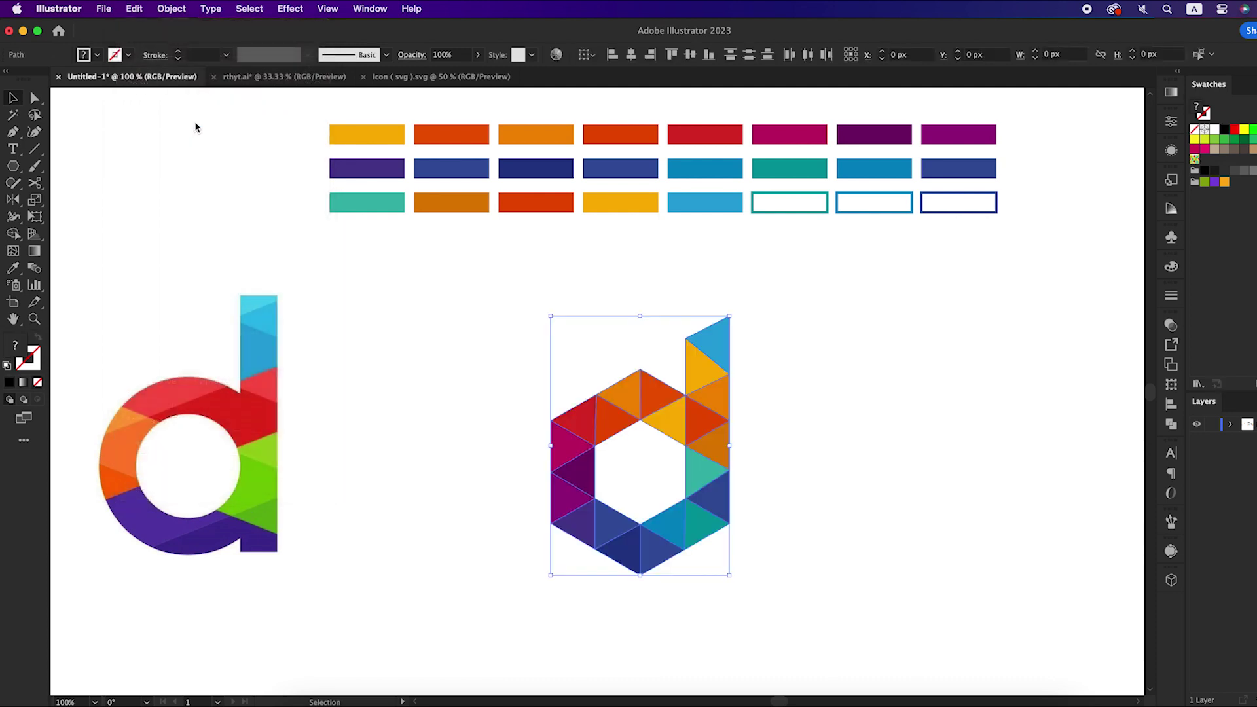
Step: Marquee-select the whole triangle-faceted d and drag it toward the rounded d
left_click(815, 440)
left_click_drag(777, 327, 523, 599)
left_click_drag(718, 514, 527, 486)
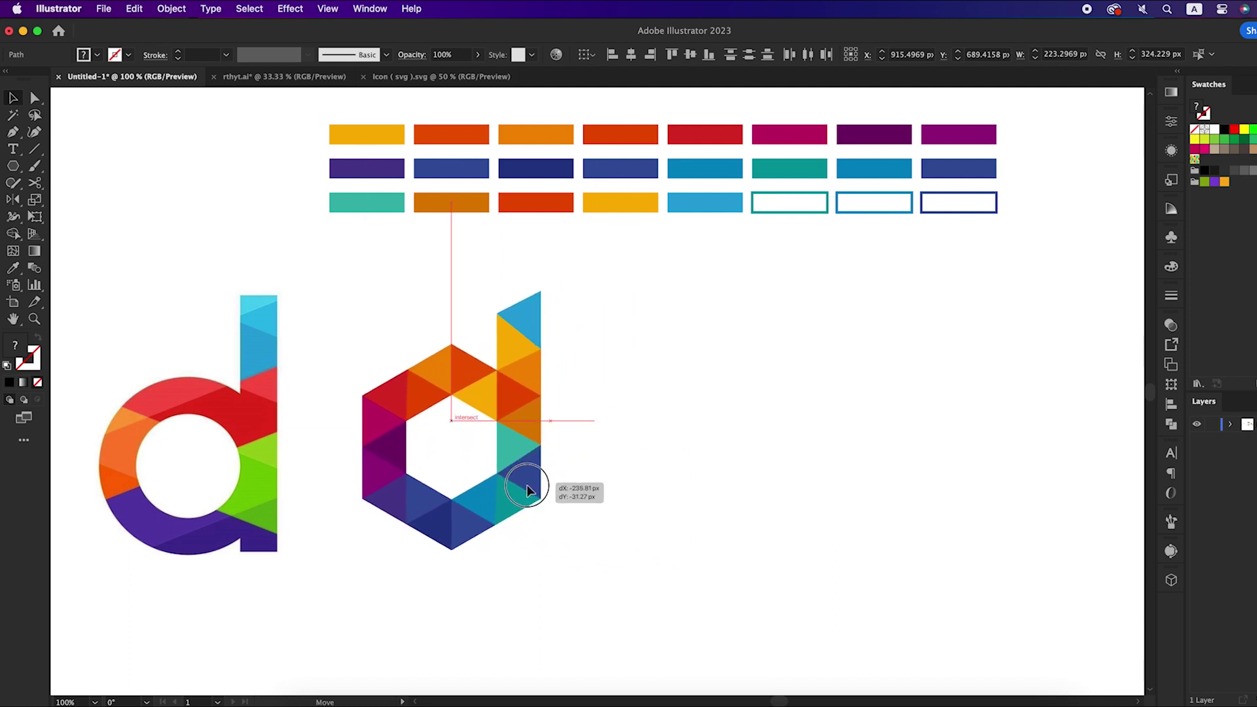
Step: Drop the faceted d beside the rounded d and give the black hexagonal d a gradient fill
left_click_drag(526, 484, 526, 484)
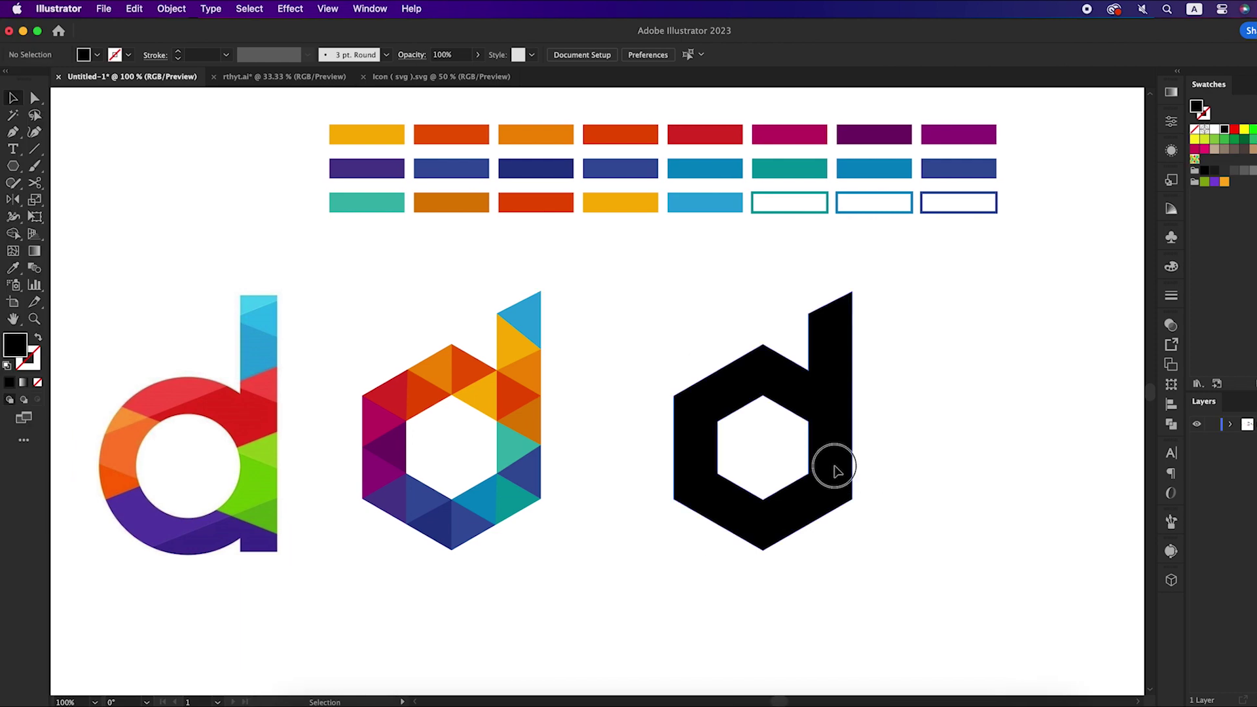
left_click(835, 469)
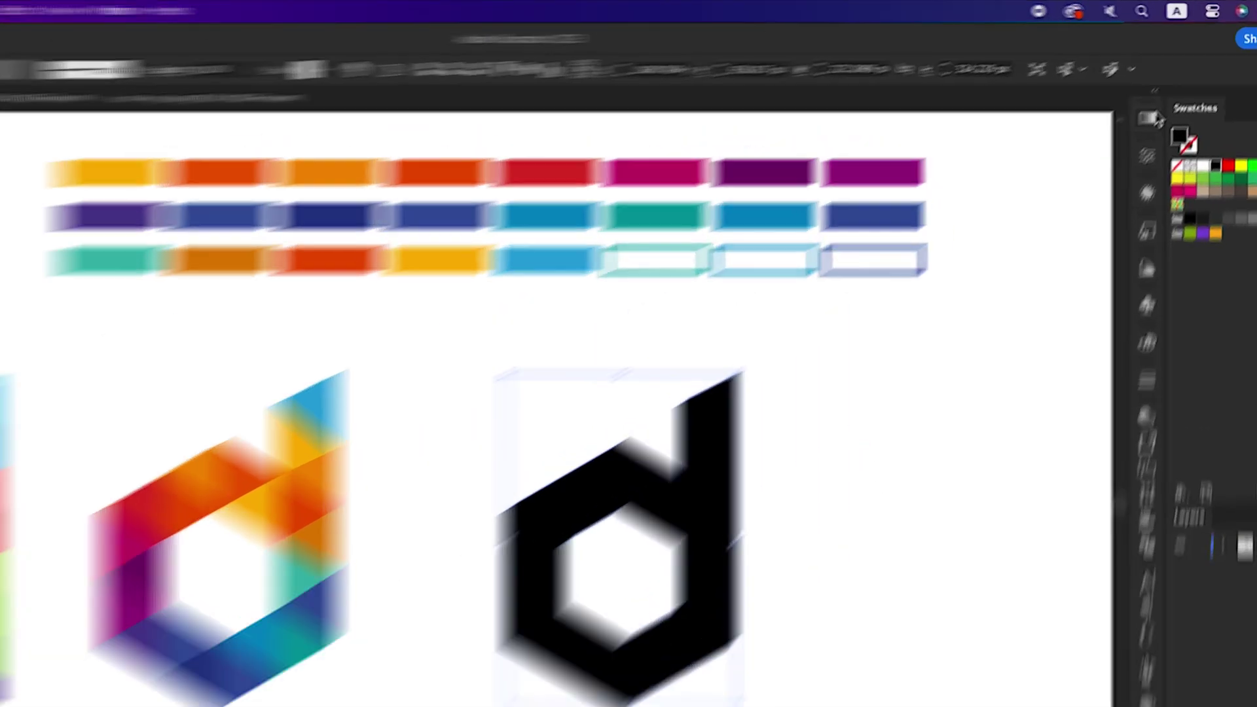
left_click(1171, 92)
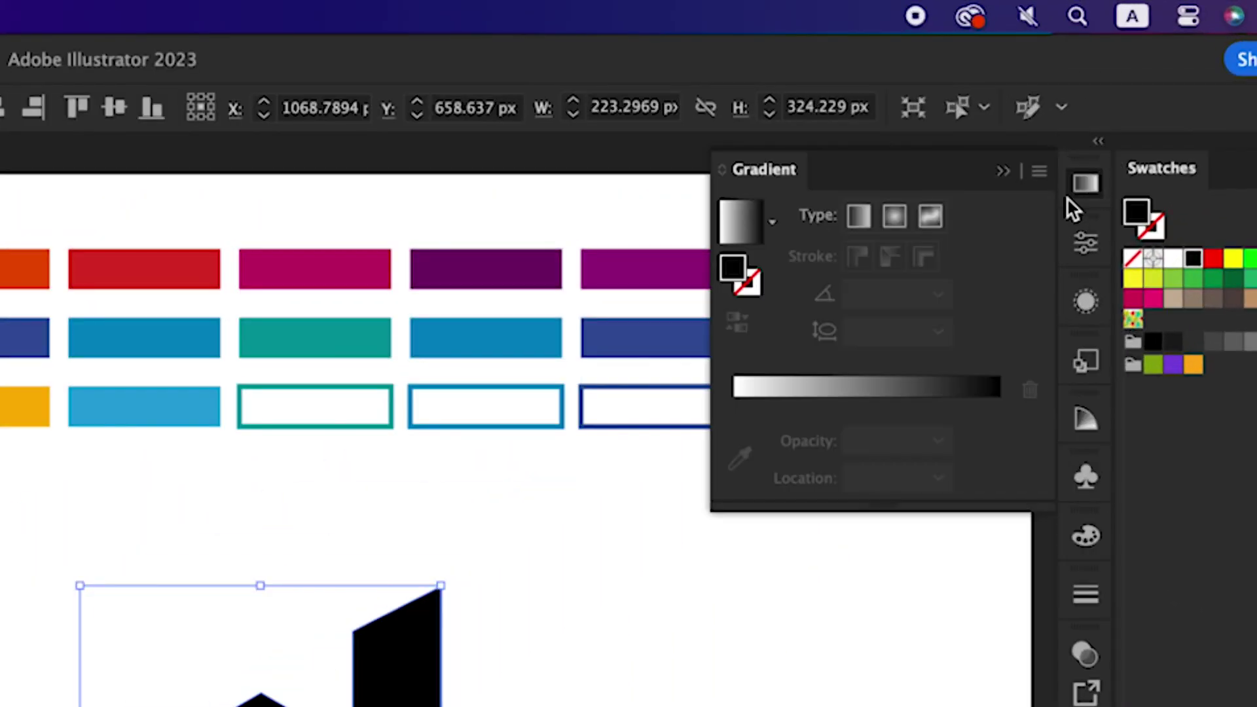
left_click(831, 383)
Step: Set the gradient's start stop to orange and its end stop to pink
left_click(733, 439)
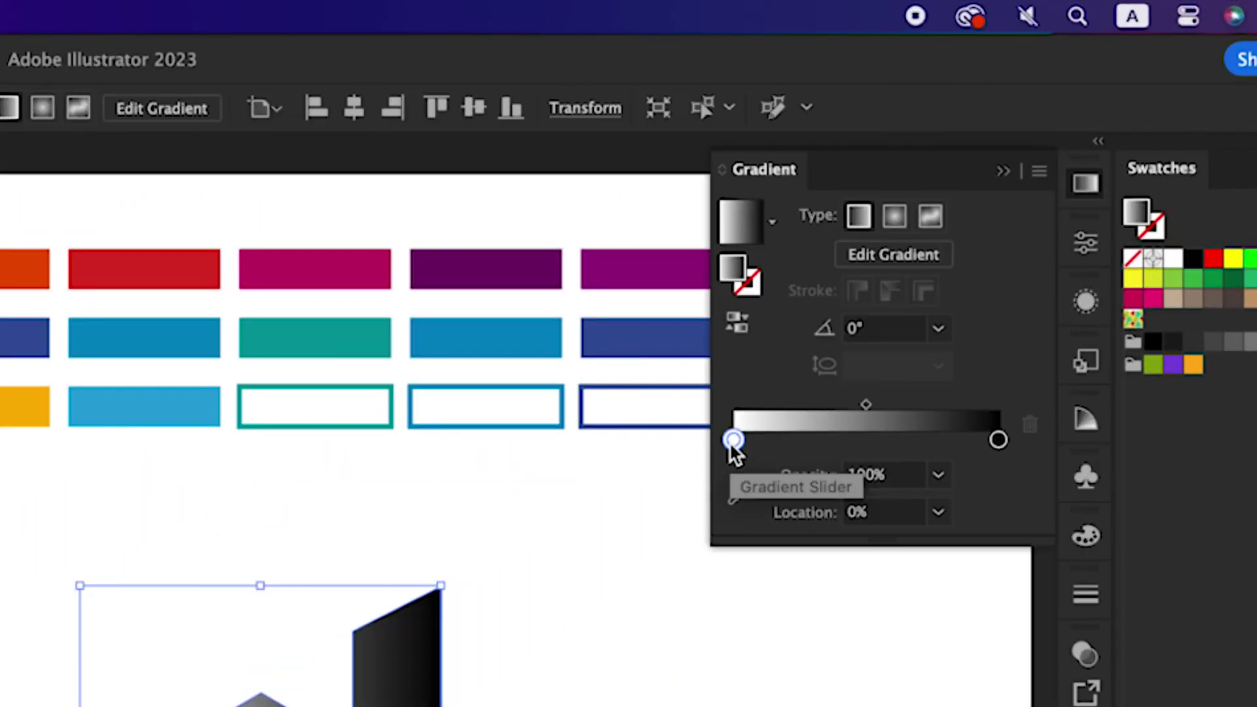
double_click(733, 439)
left_click(910, 530)
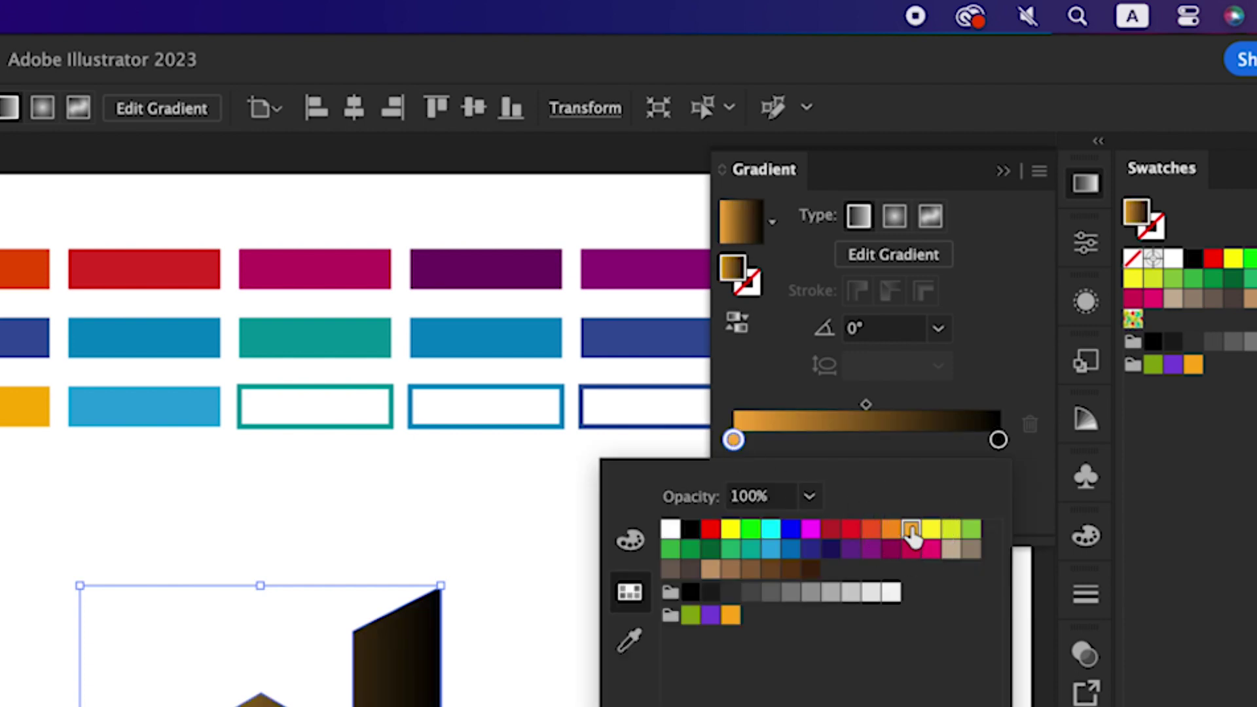
double_click(998, 439)
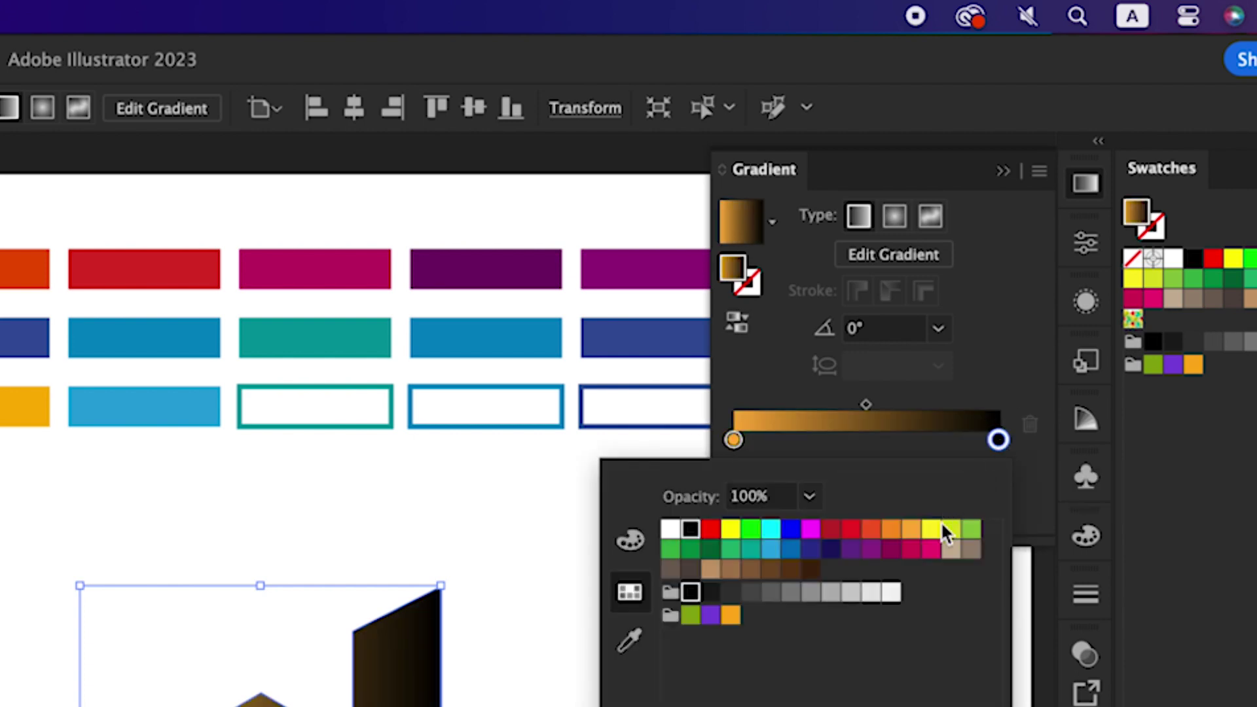
left_click(933, 550)
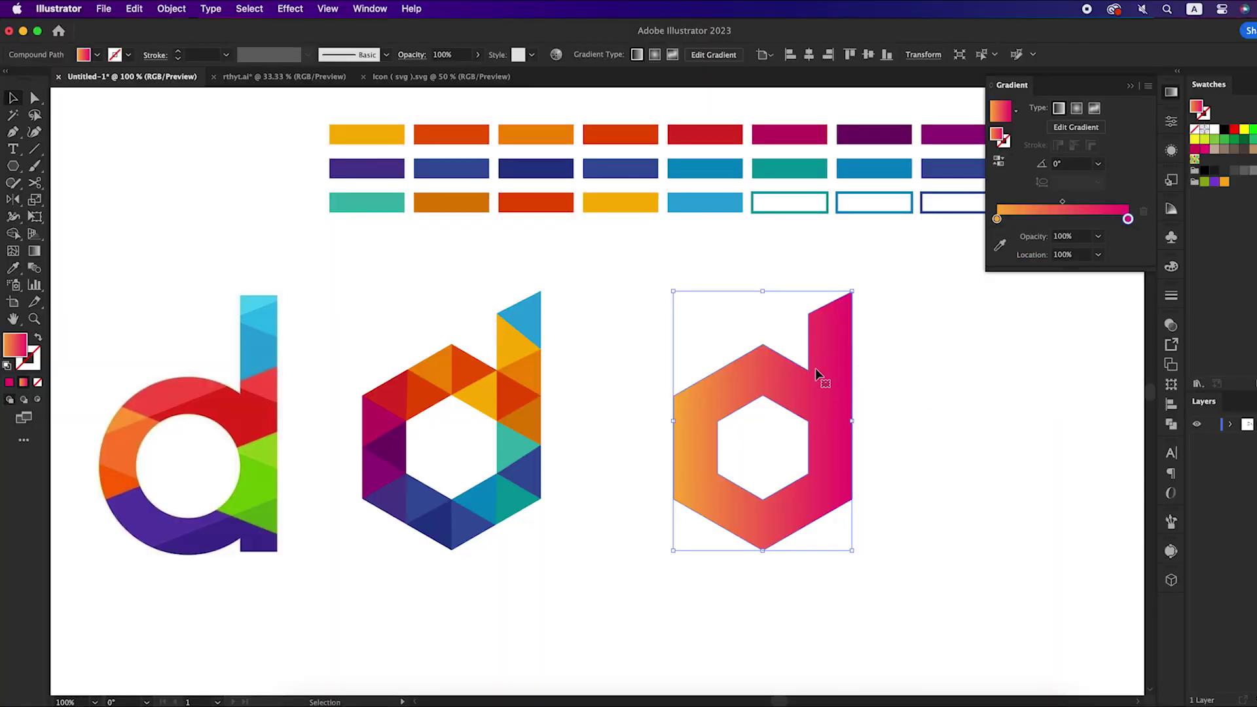
Step: Drag the gradient vertically so it runs orange at the top to pink at the bottom
key("g")
left_click_drag(824, 297, 822, 531)
key("v")
left_click(892, 514)
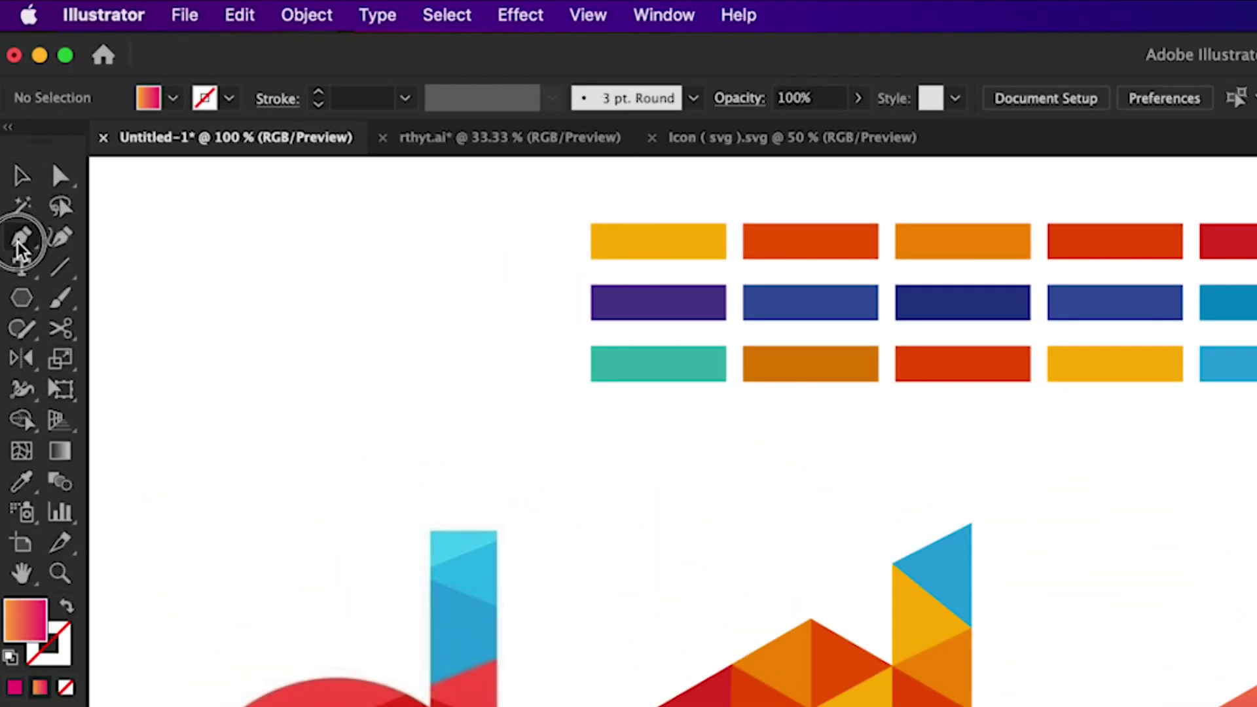
Step: Draw a closed facet polygon with the Pen tool over the top of the gradient d
left_click_drag(12, 133, 60, 136)
left_click_drag(103, 243, 102, 243)
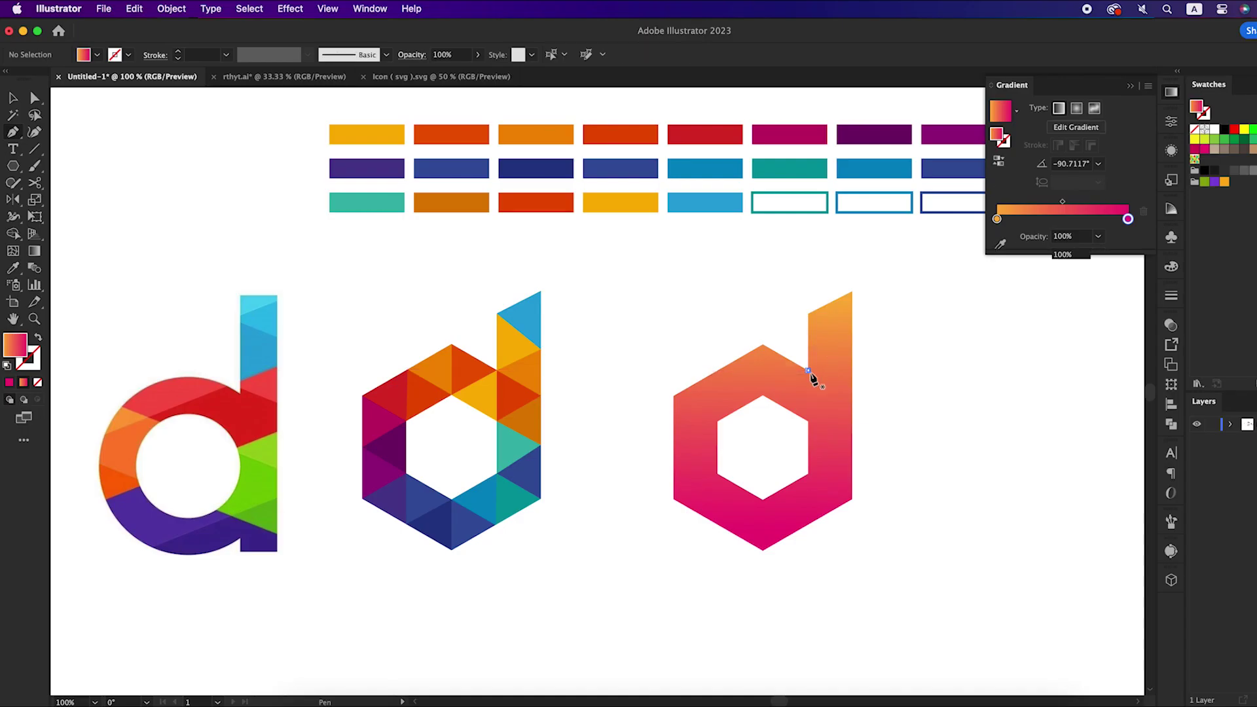
left_click(808, 371)
left_click(808, 422)
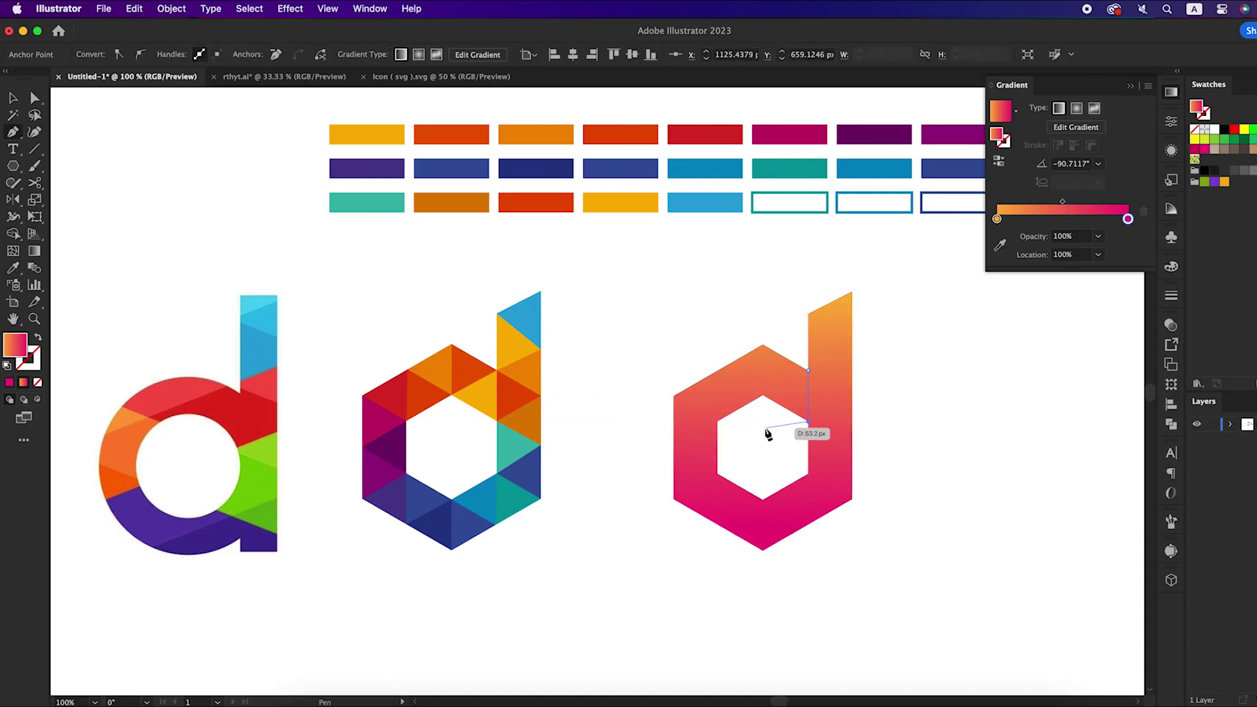
left_click(725, 349)
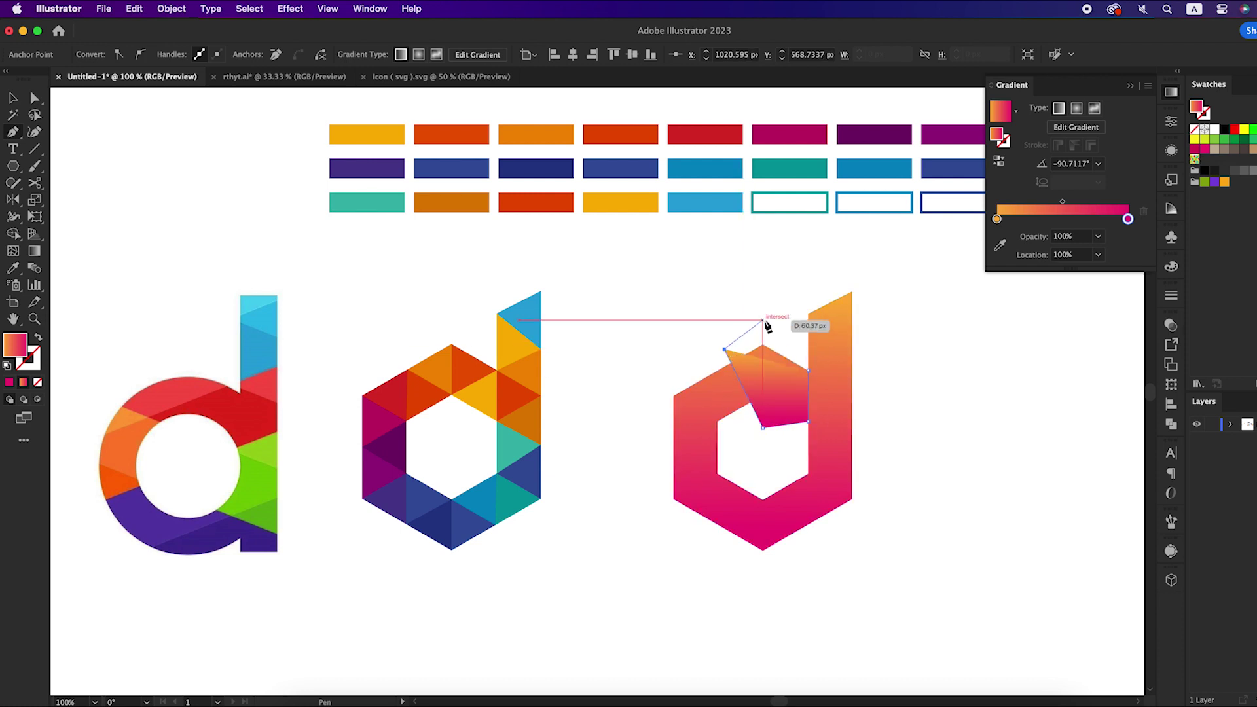
left_click(763, 320)
left_click(790, 333)
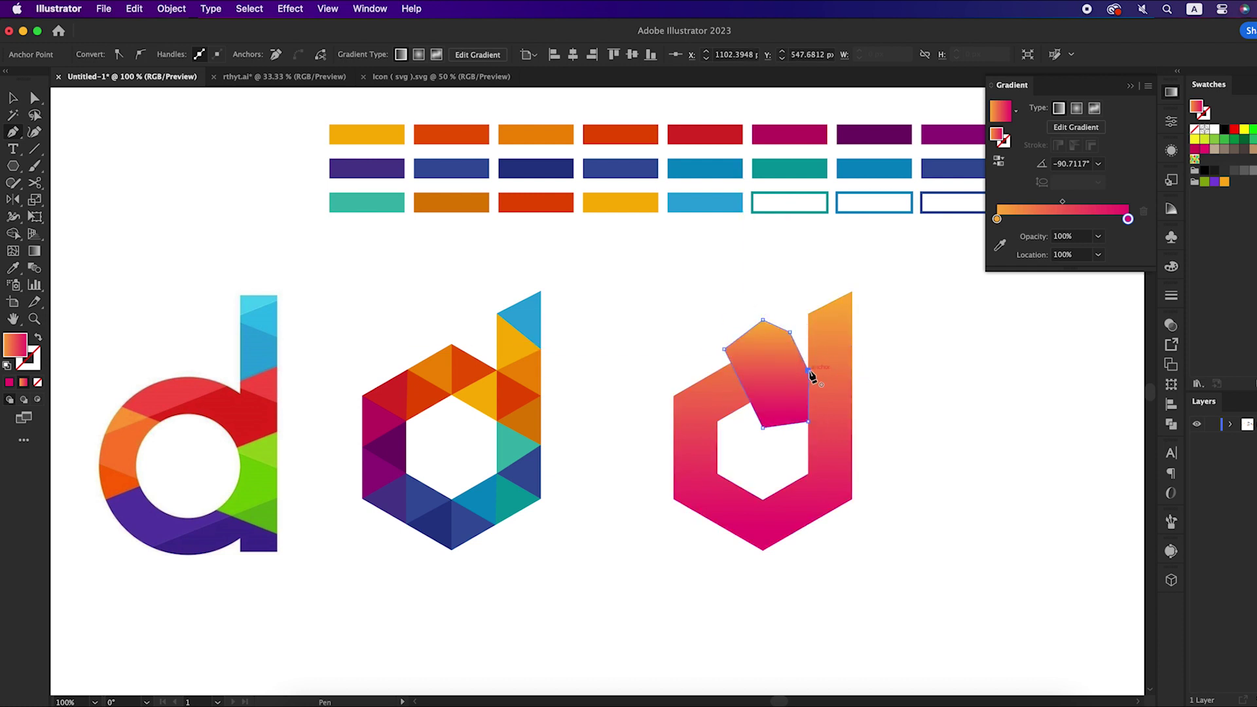
left_click(809, 371)
key("v")
Step: Shape Builder away the facet parts overhanging the d and inside the hexagon hole
left_click(846, 345)
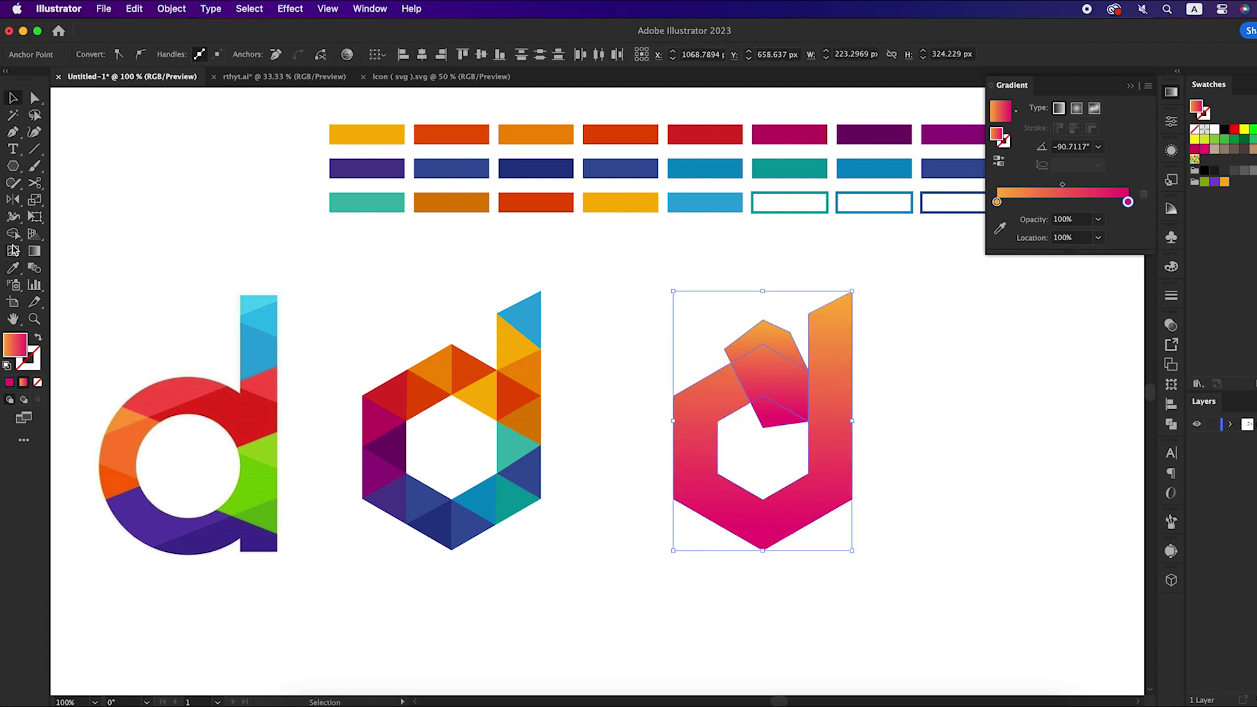
left_click_drag(13, 234, 72, 234)
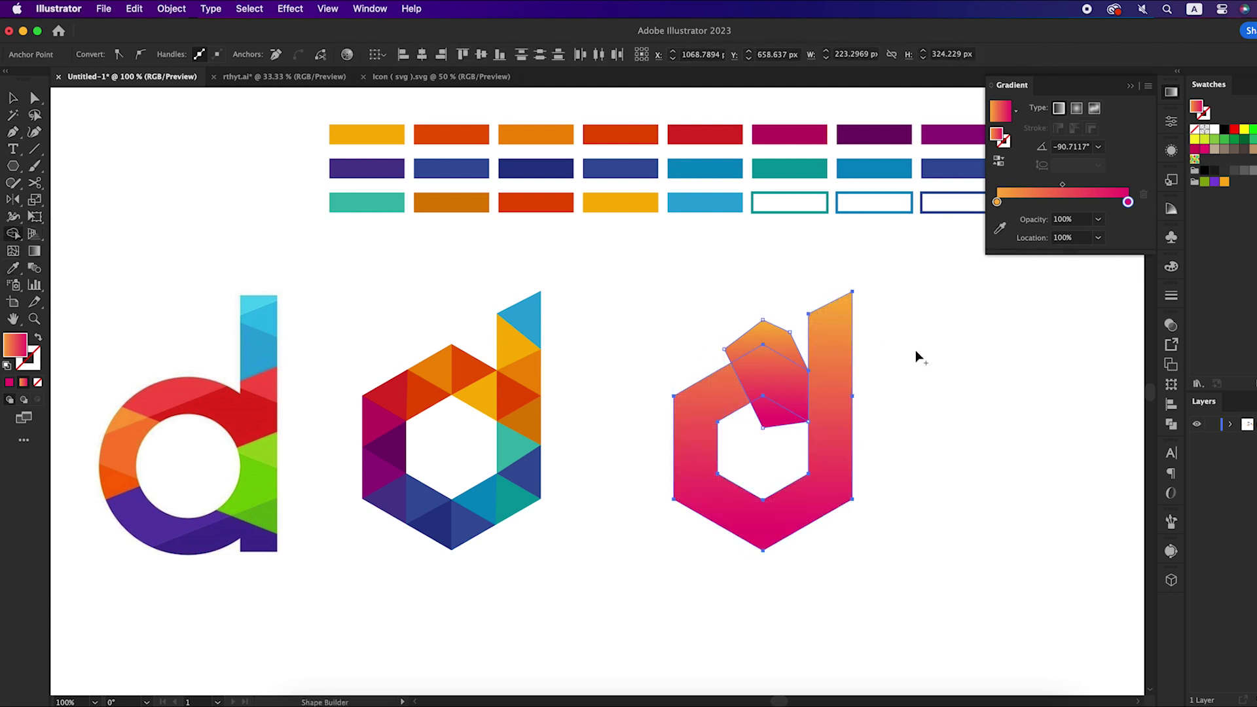
left_click(760, 339, "alt")
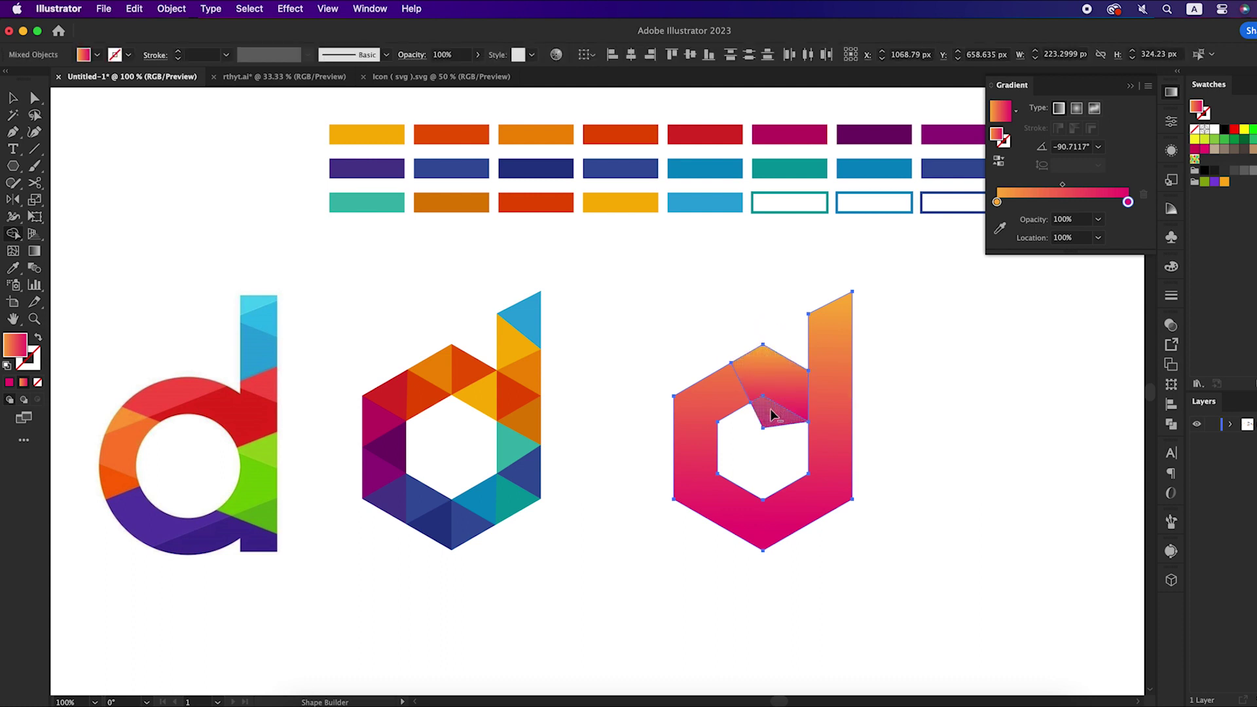
left_click(769, 408, "alt")
Step: Give the top facet's gradient a dark purple start stop and a 0% opacity end stop
key("v")
left_click(980, 442)
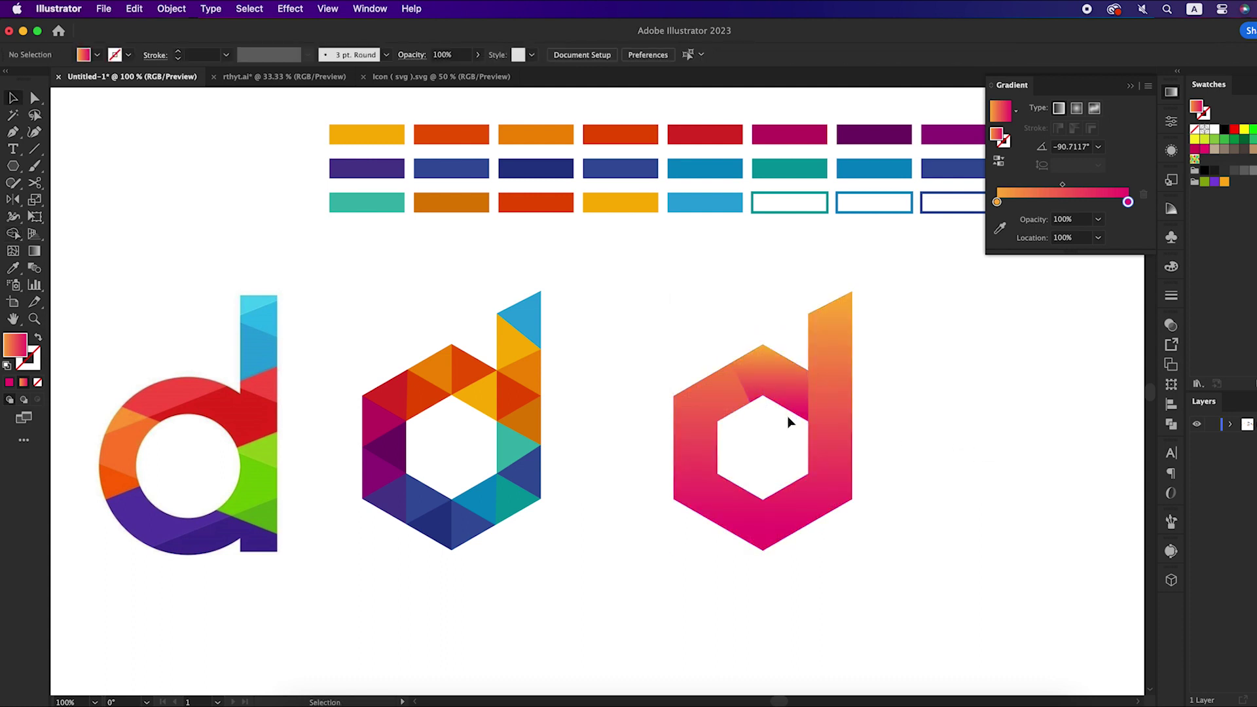
left_click(779, 391)
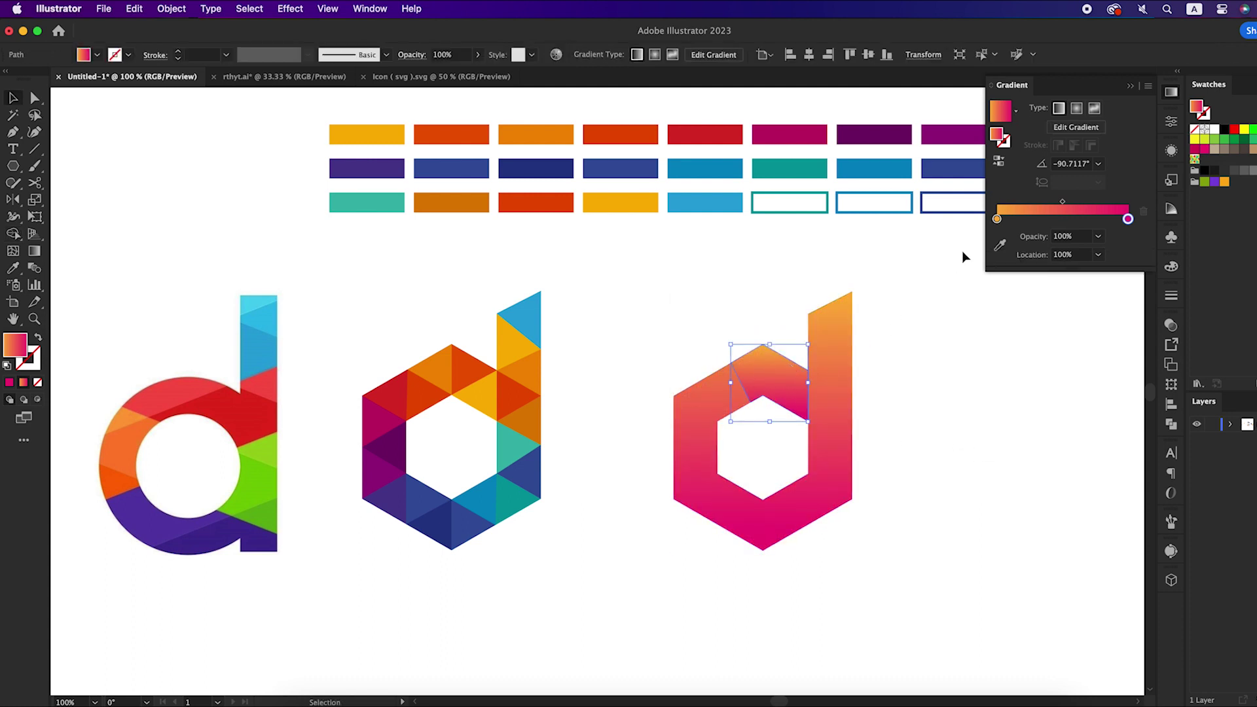
double_click(997, 220)
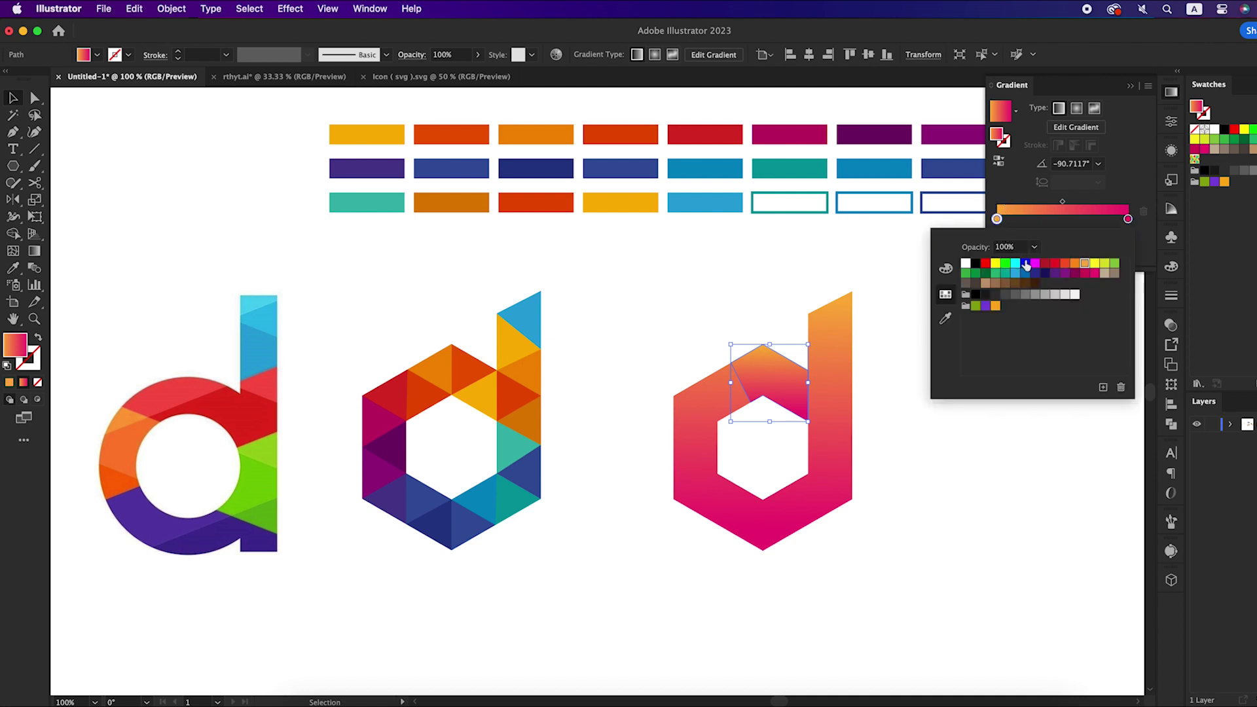
left_click(1045, 274)
double_click(1128, 218)
left_click(1005, 247)
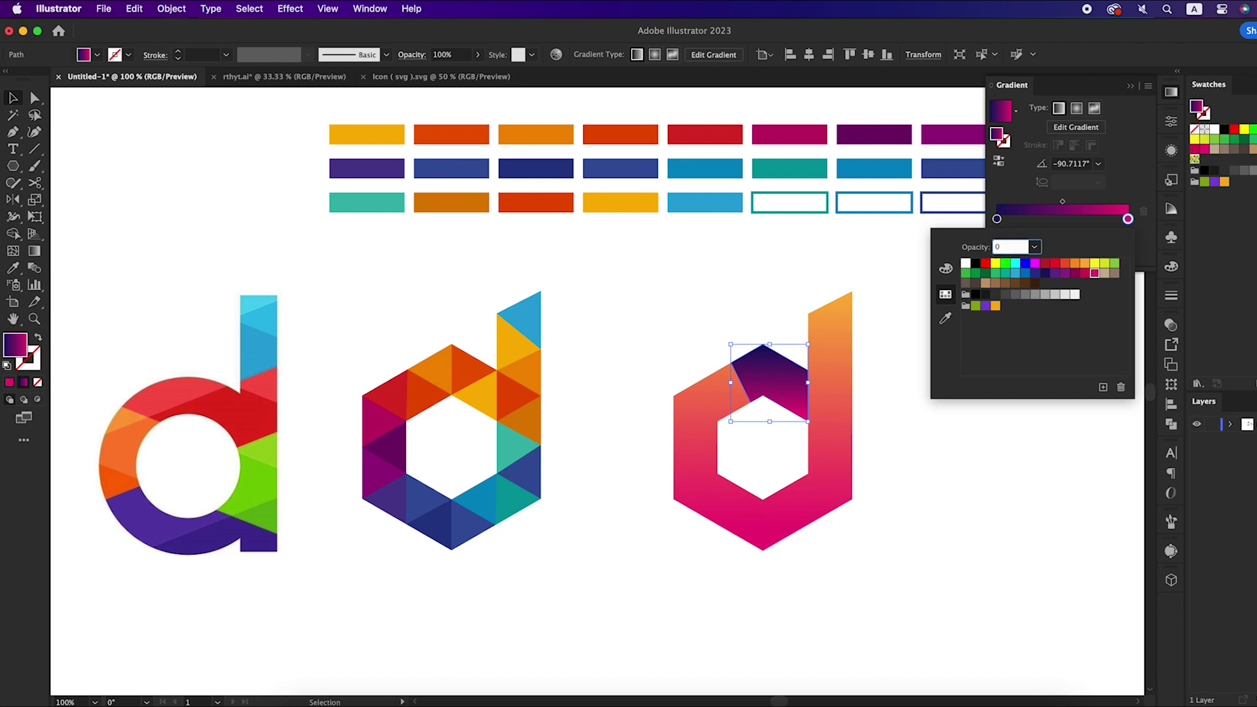
type("0")
key("Return")
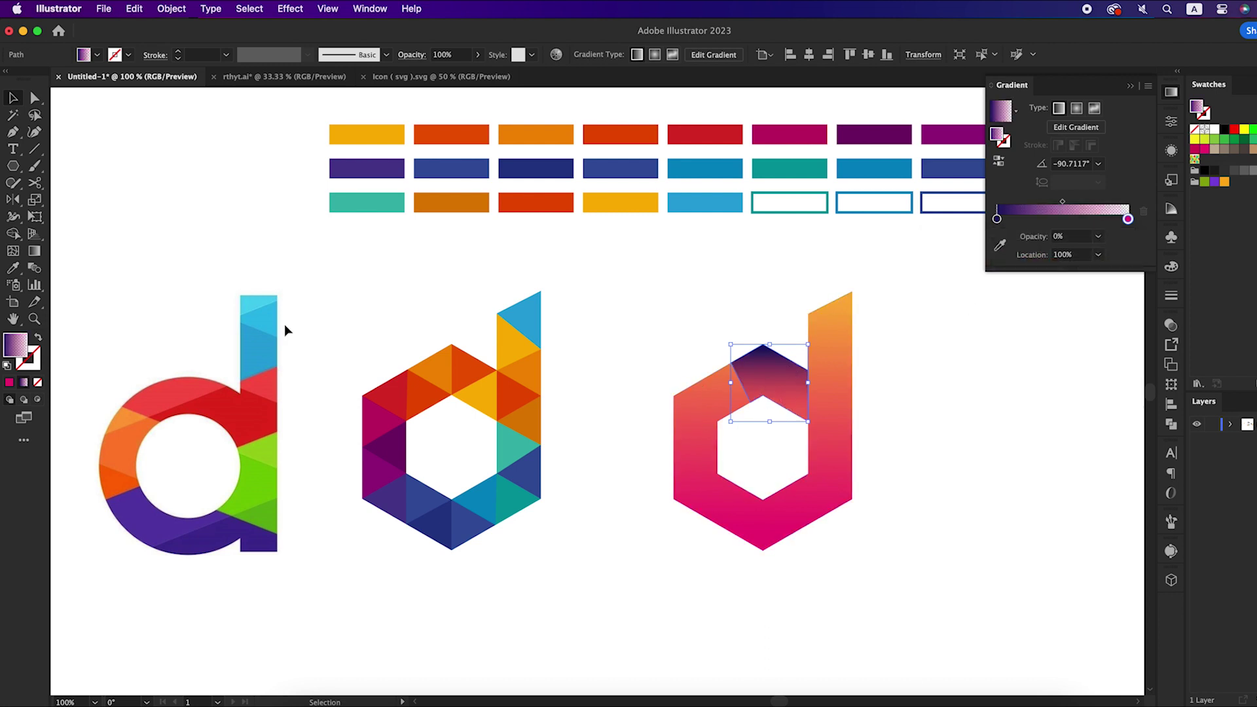
Step: Redraw the facet gradient across the top piece at about 167° to cast a soft shadow
left_click(38, 252)
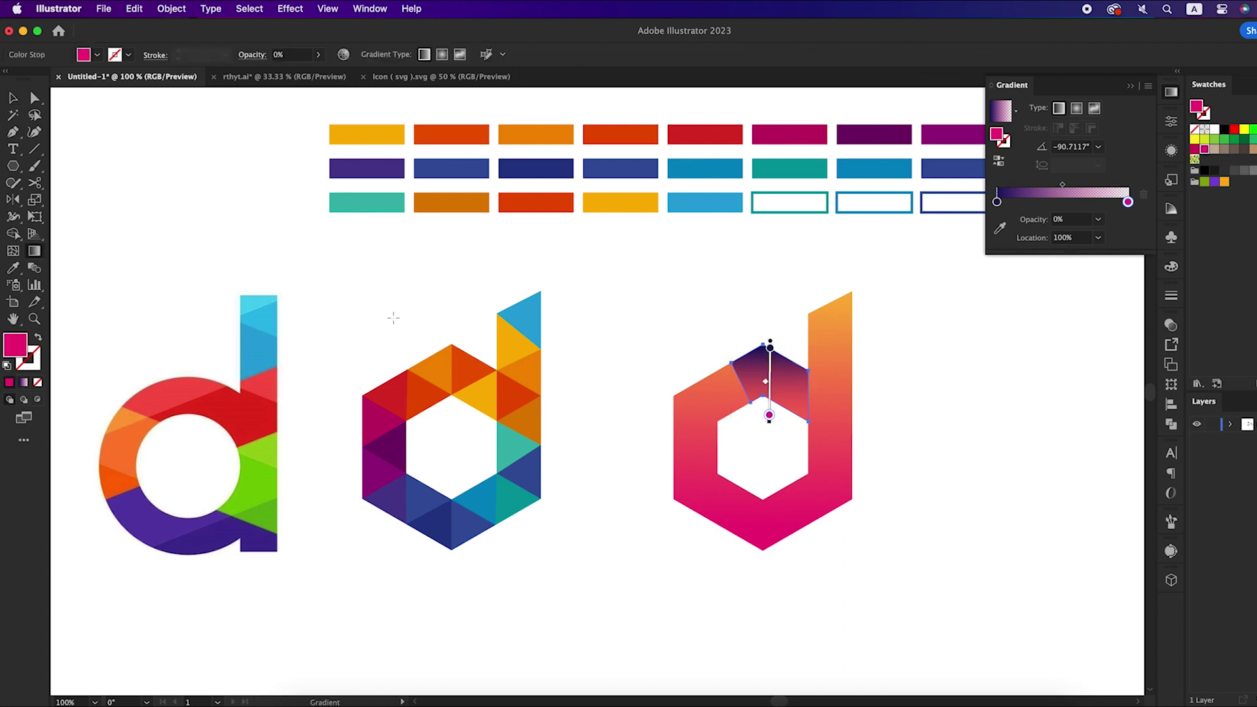
mouse_move(830, 400)
left_mouse_down()
mouse_move(751, 357)
mouse_move(814, 385)
mouse_move(758, 367)
left_mouse_up()
key("v")
left_click(994, 451)
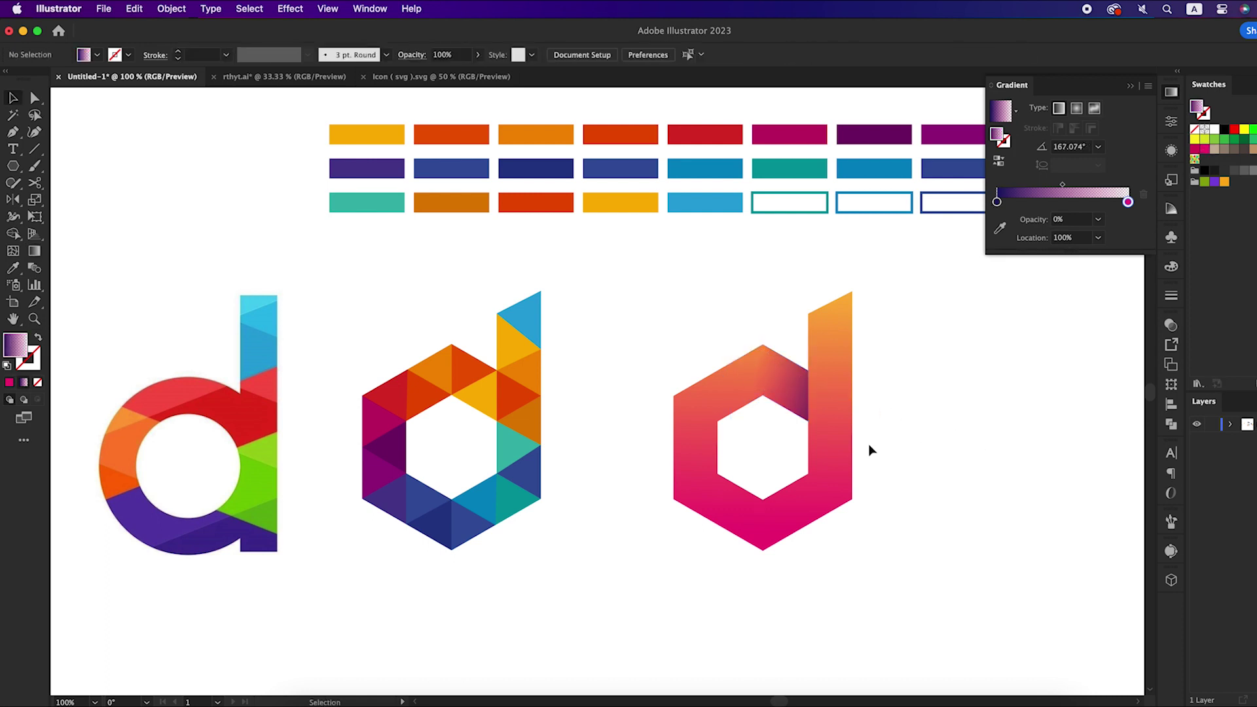
Step: Draw a facet over the d's upper left and trim away the piece outside the d
key("p")
left_click(762, 396)
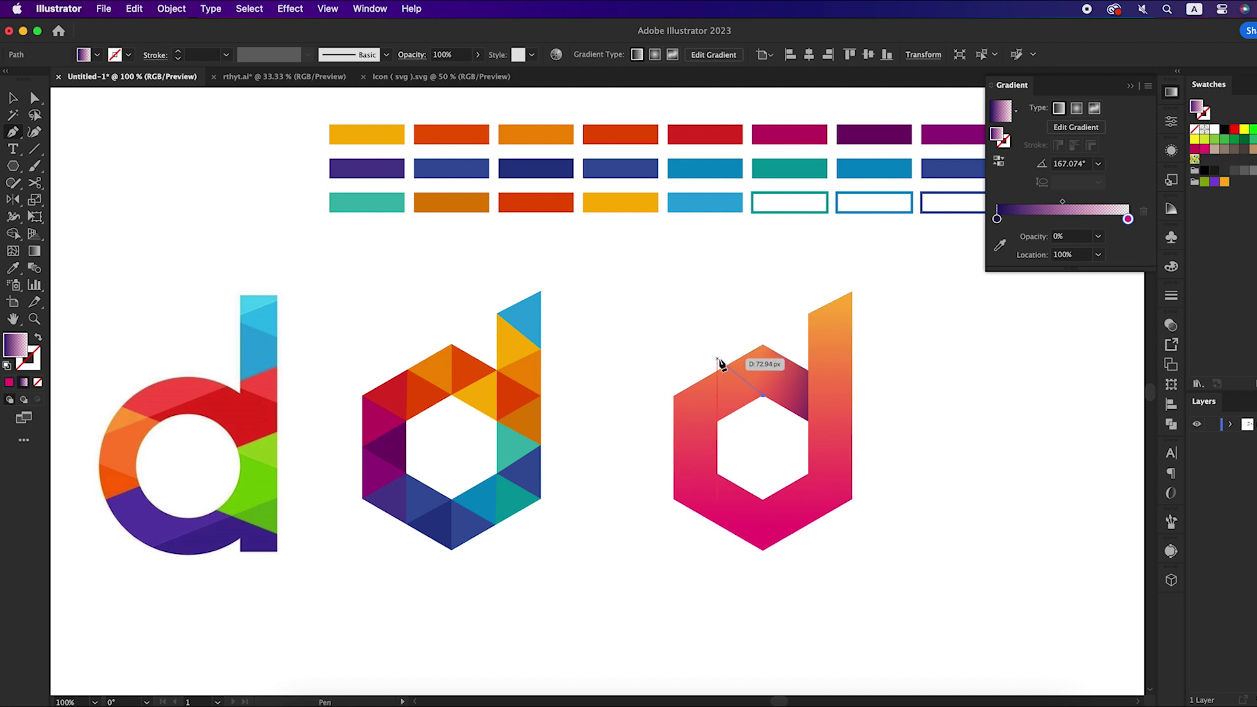
left_click(718, 361)
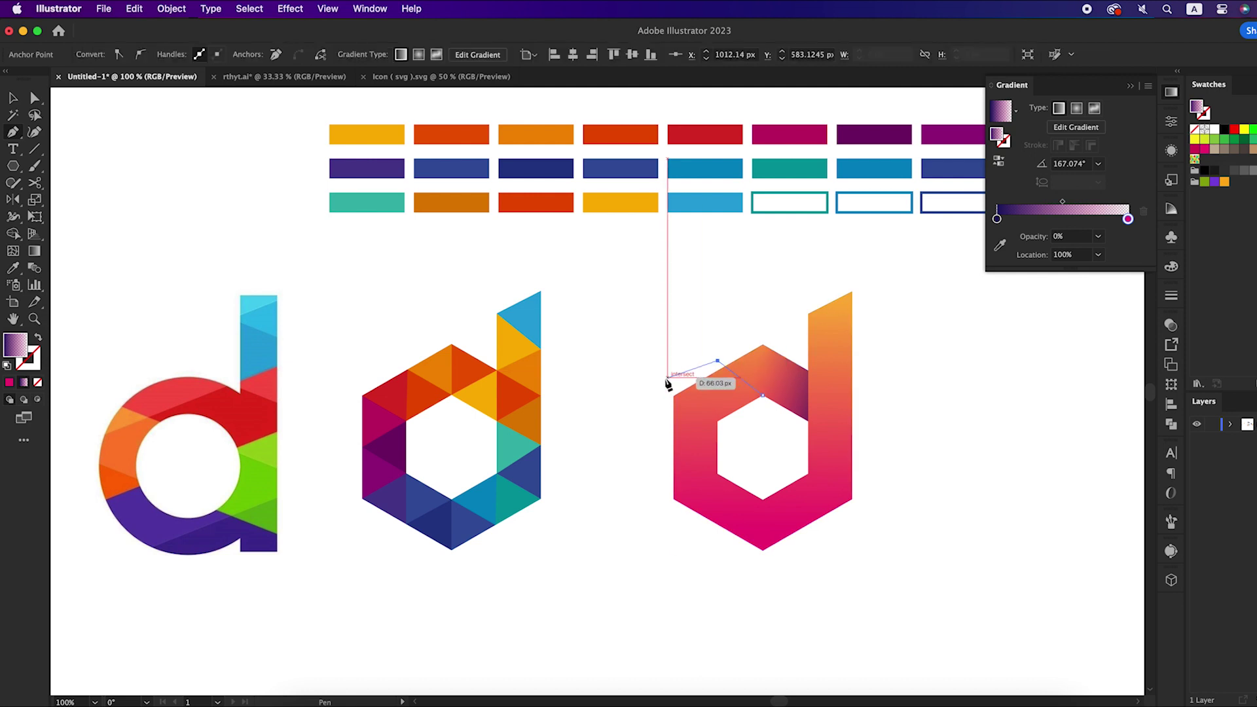
left_click(661, 383)
left_click(643, 432)
left_click(739, 456)
left_click(762, 397)
left_click_drag(695, 317, 746, 419)
key("shift+m")
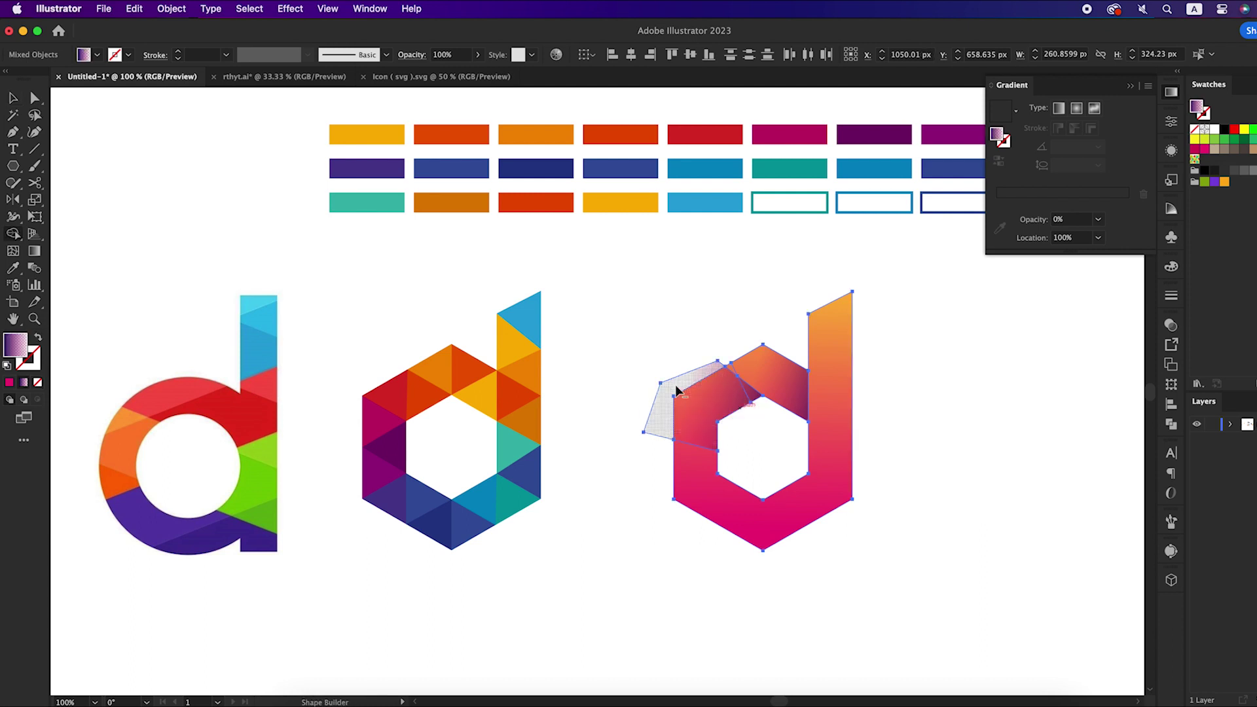
left_click(665, 410, "alt")
Step: Re-angle the inner fold piece's gradient to shade the fold and set it to 80% opacity
key("g")
left_click(738, 401)
left_click_drag(758, 361, 701, 421)
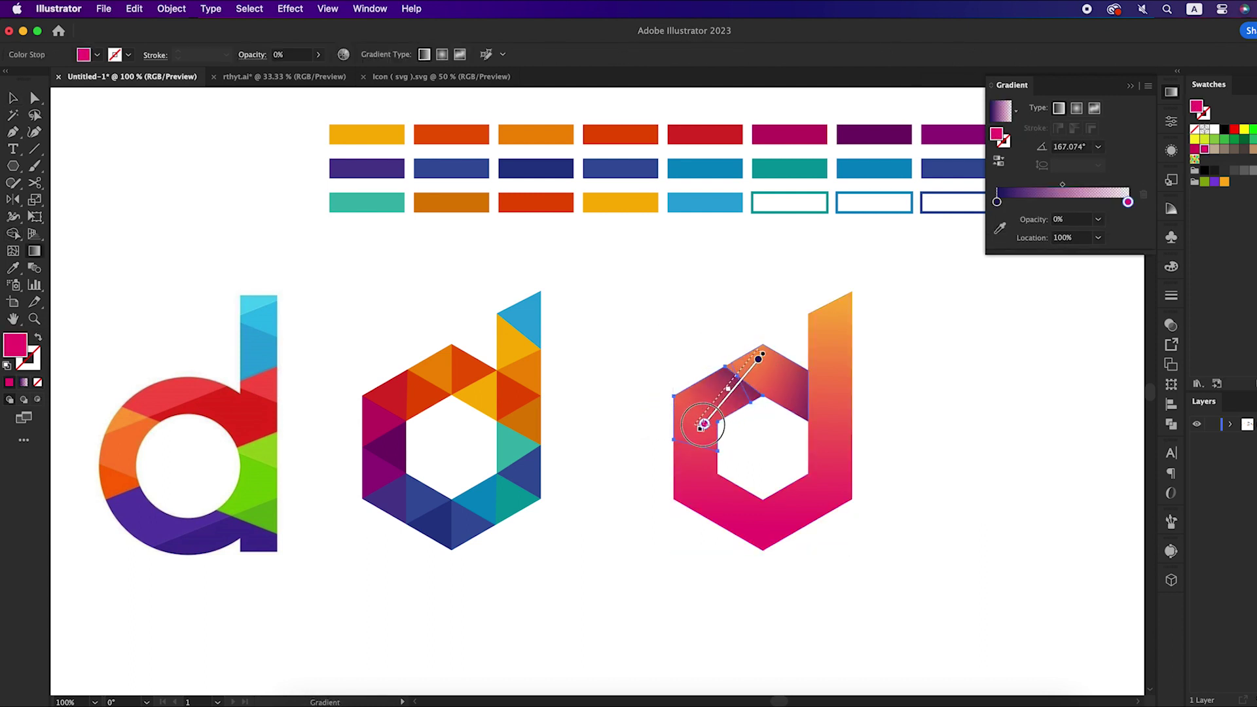
key("v")
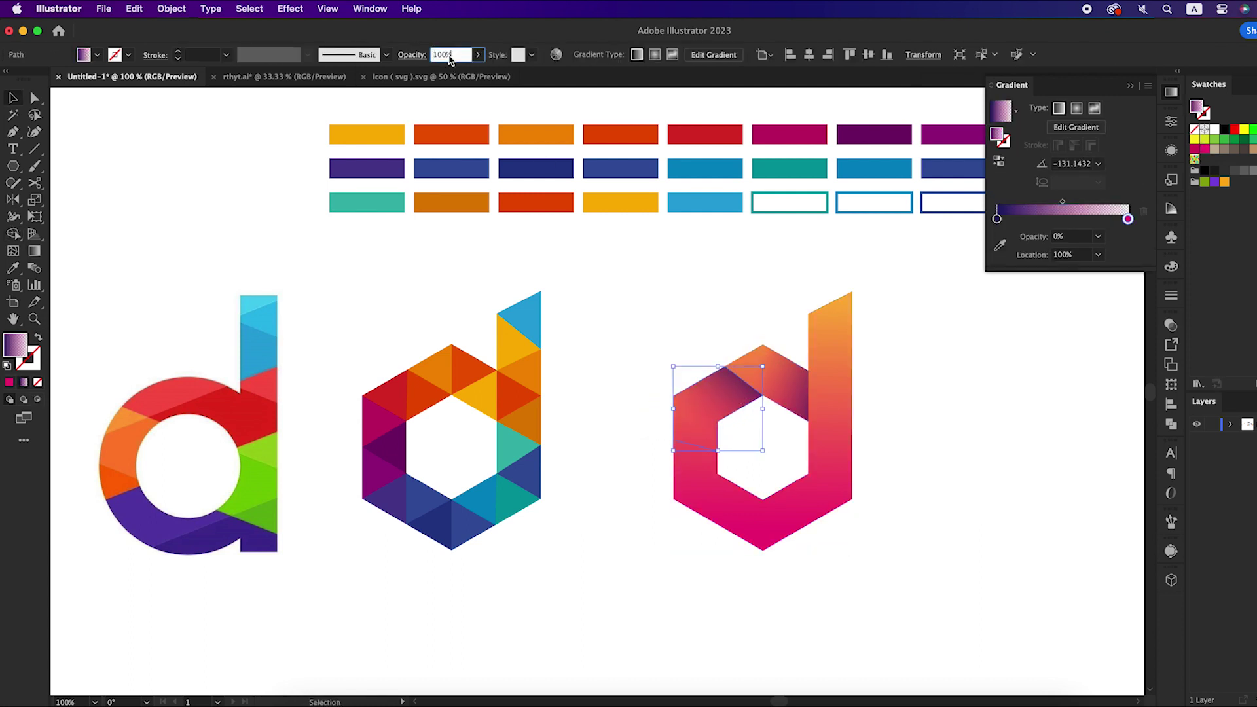
type("80")
key("Return")
left_click(622, 303)
left_click(953, 493)
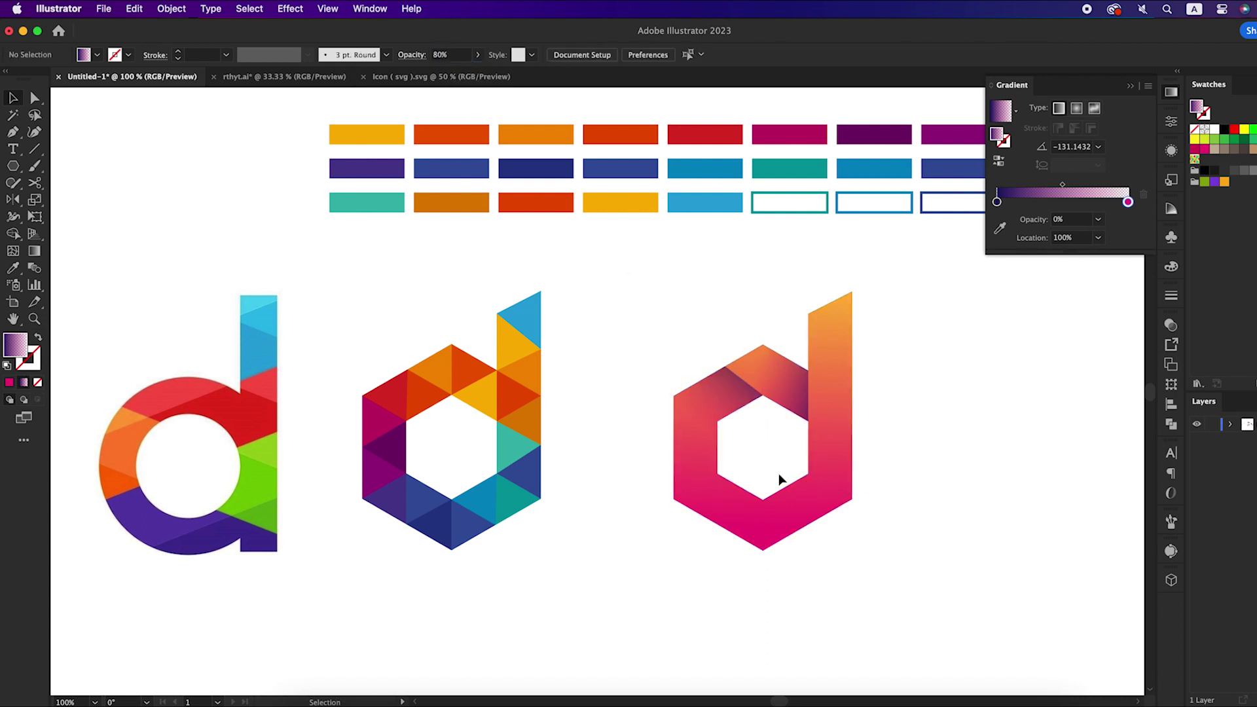
Step: Draw a five-point shape over the d's left side
left_click(718, 422)
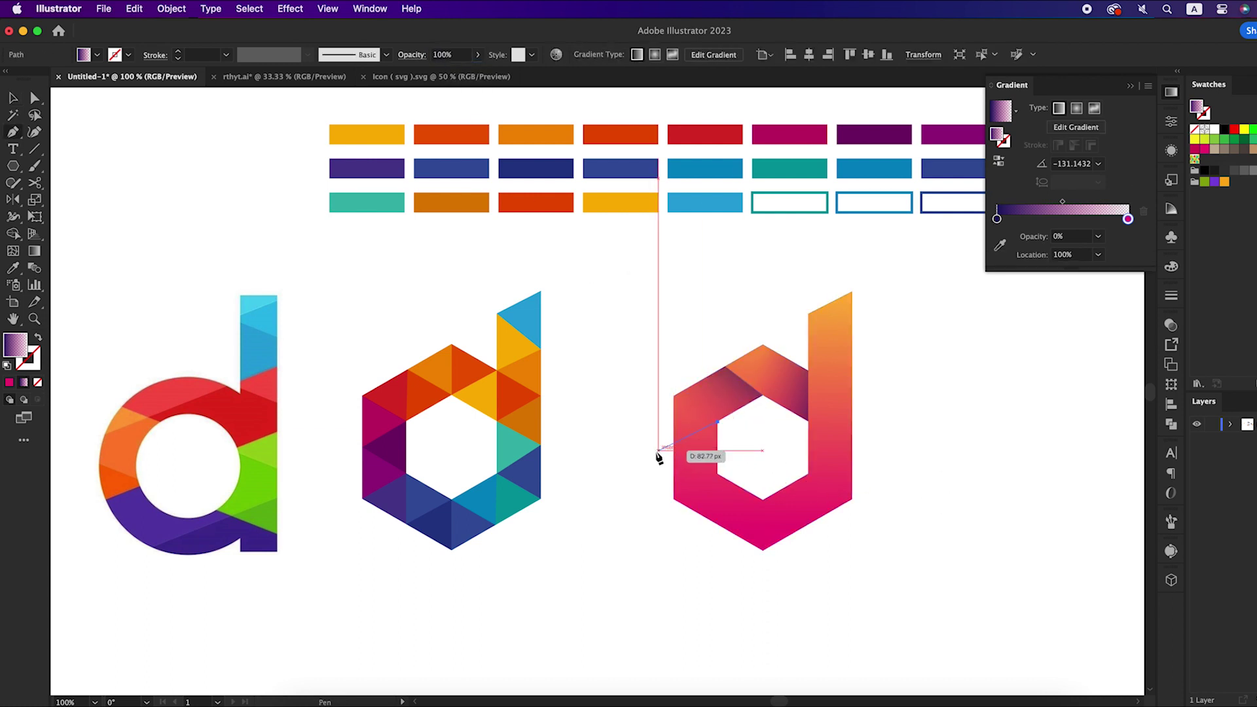
left_click(658, 451)
left_click(666, 509)
left_click(741, 478)
left_click(741, 444)
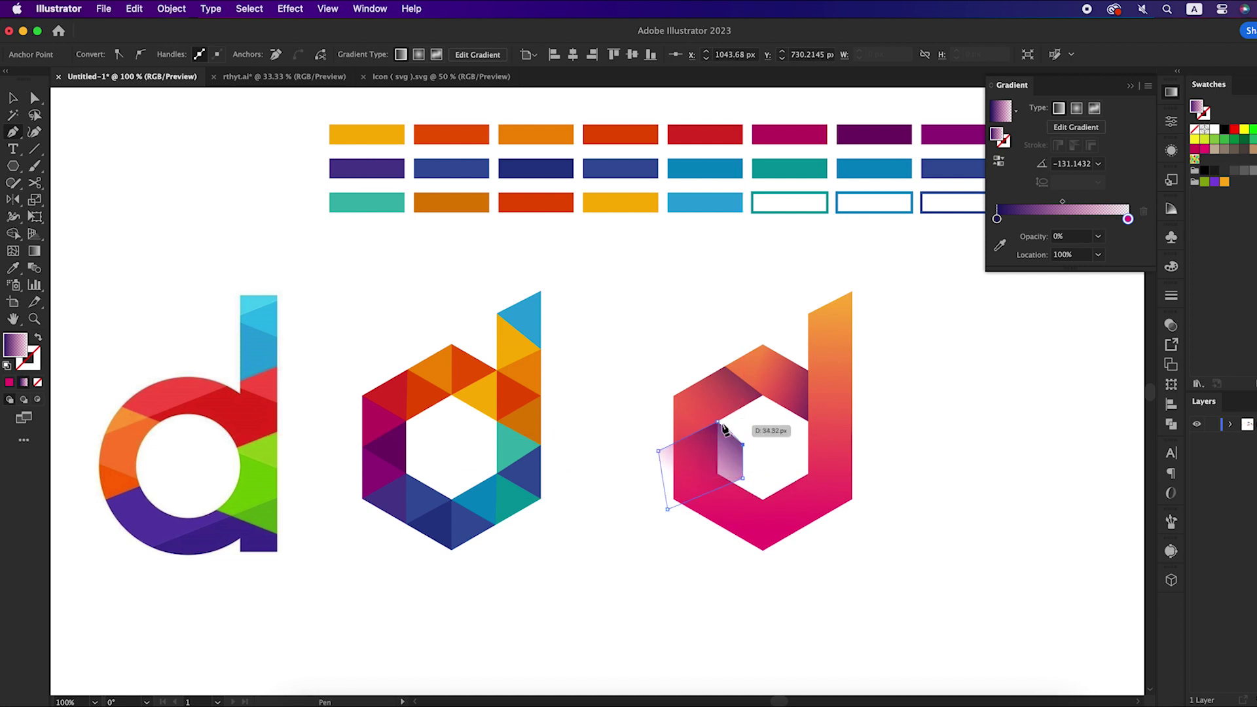
left_click(718, 422)
Step: Split the left piece off the d with Shape Builder and redirect its gradient
left_click(751, 520, "shift")
key("shift+m")
scroll(752, 520, "down", 1)
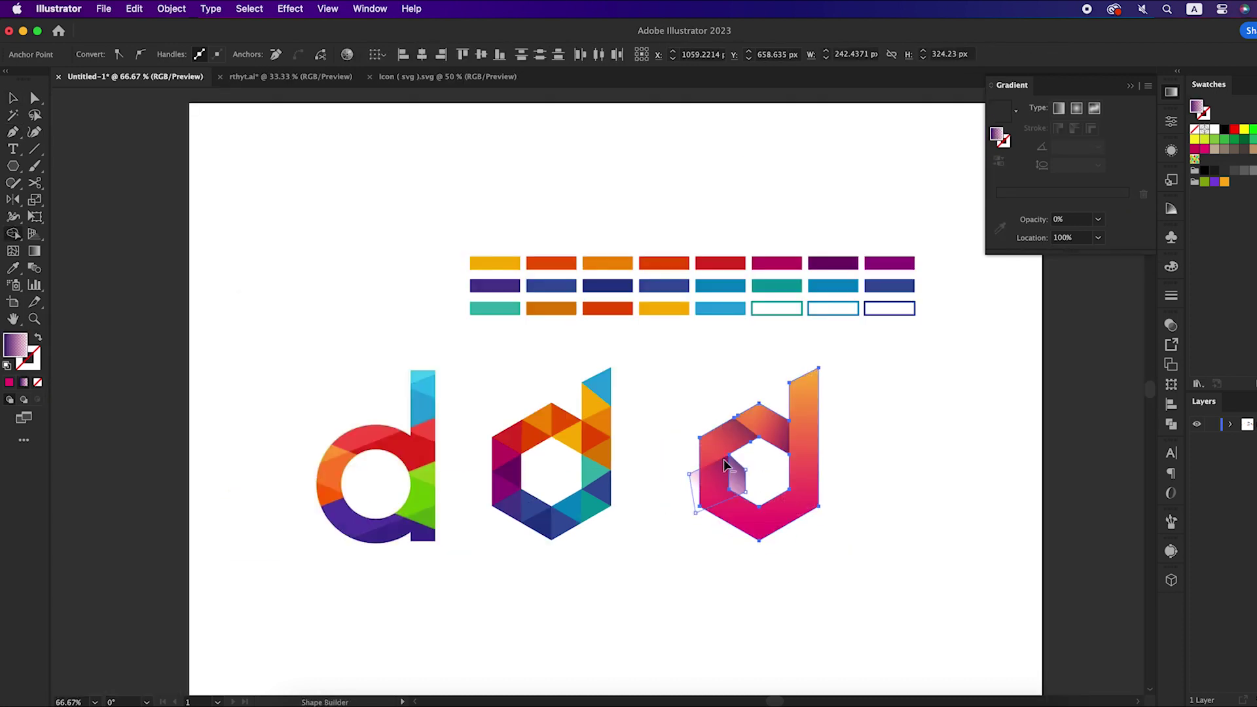
scroll(737, 482, "up", 1)
left_click(701, 482)
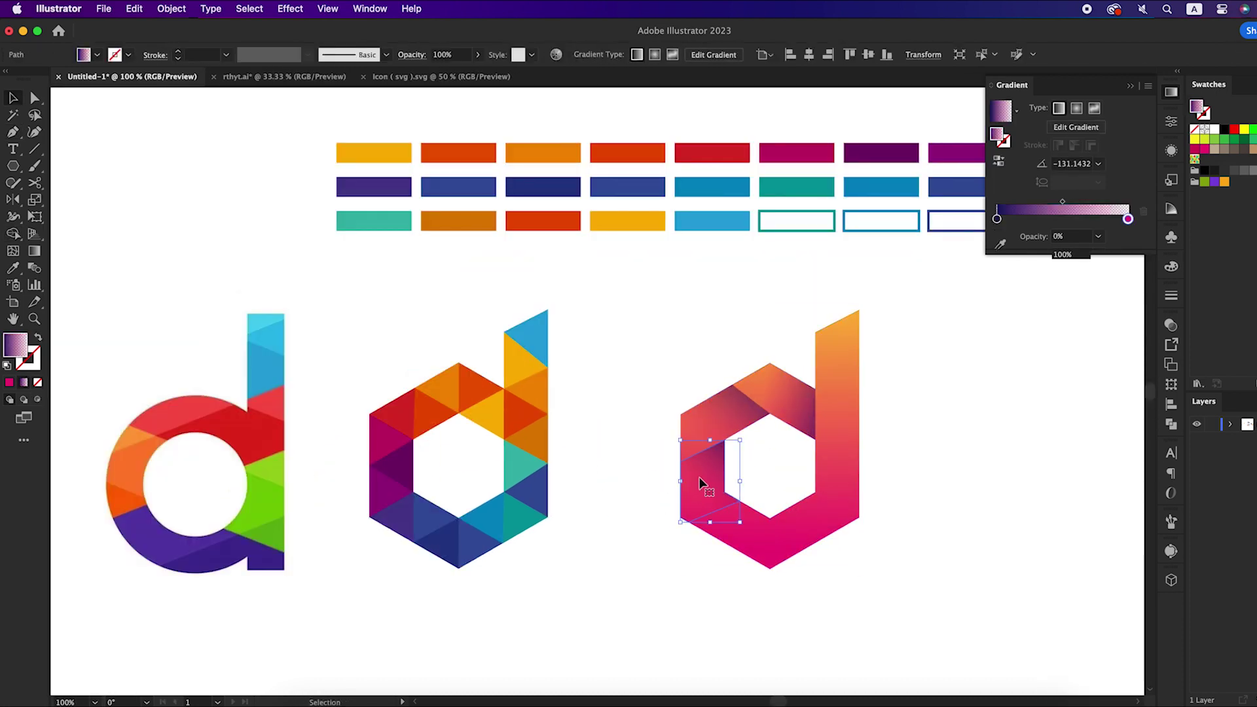
key("g")
left_click_drag(690, 426, 718, 501)
key("v")
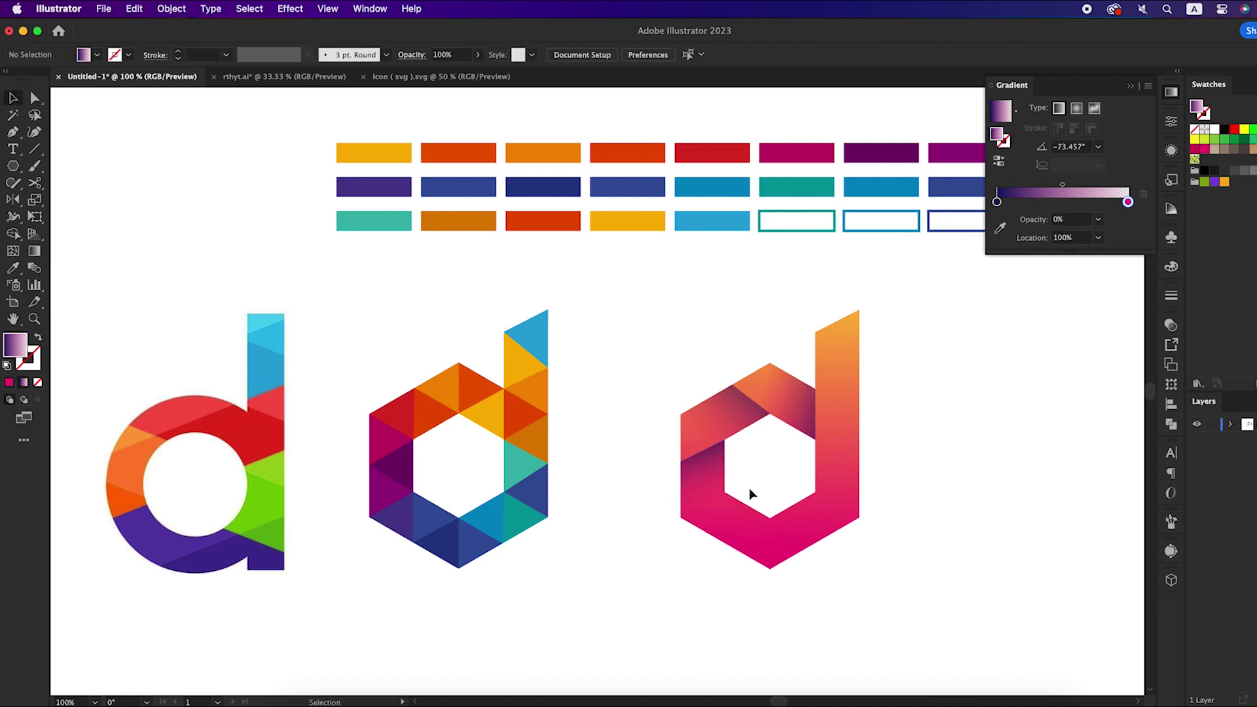
Step: Draw a triangle shape down from the d's lower inner corner
key("p")
left_click(724, 491)
left_click(724, 555)
left_click(759, 591)
left_click(783, 496)
left_click(725, 491)
key("v")
Step: Split the triangle piece off the d and set its gradient direction
left_click(800, 536, "shift")
key("shift+m")
left_click(749, 575)
key("g")
left_click_drag(687, 519, 771, 536)
key("super+shift+a")
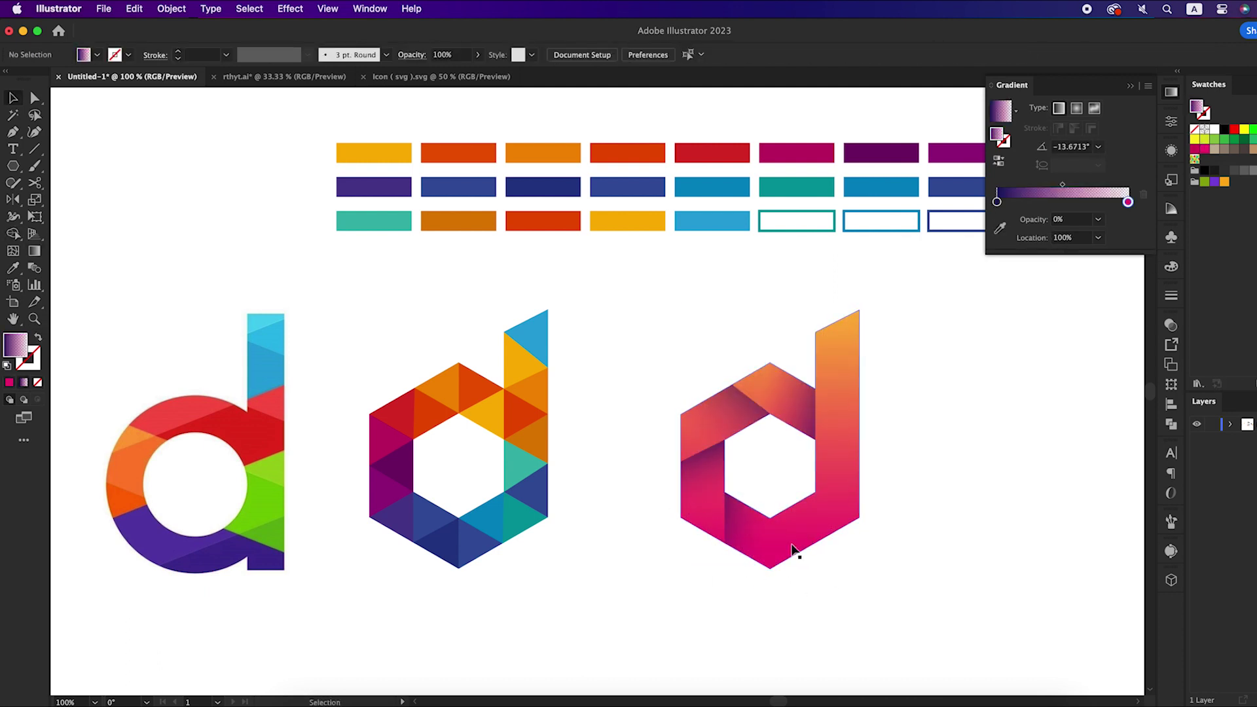
Step: Draw a five-sided shape over the d's lower right beside the stem
key("p")
left_click(769, 517)
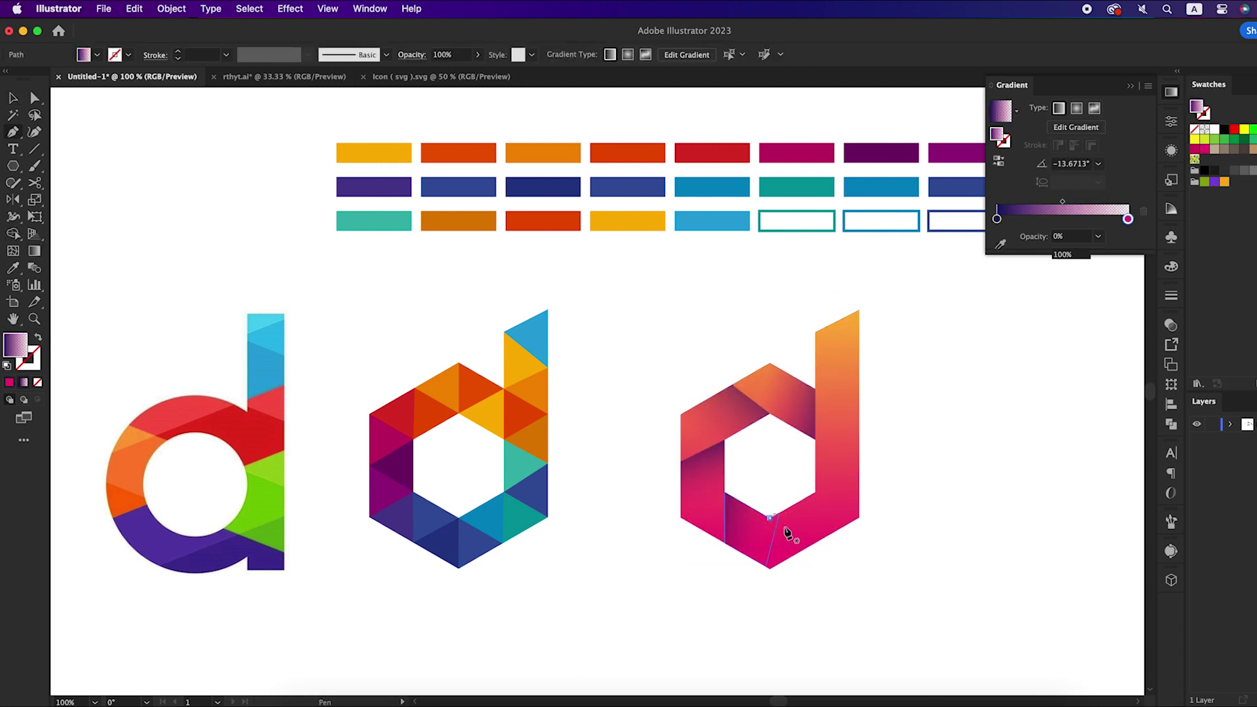
left_click(815, 549)
left_click(865, 538)
left_click(894, 484)
left_click(794, 455)
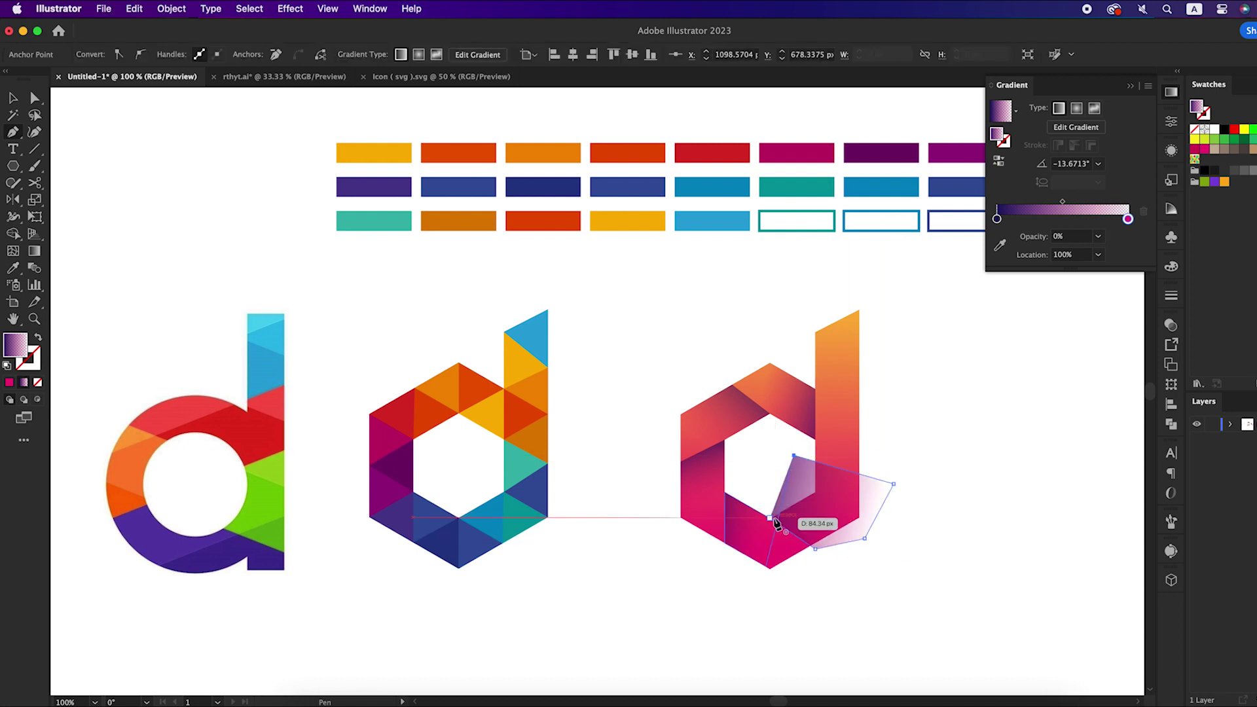
left_click(769, 517)
key("v")
Step: Split the lower-right piece off the d and redirect its gradient
left_click_drag(838, 591, 803, 492)
key("shift+m")
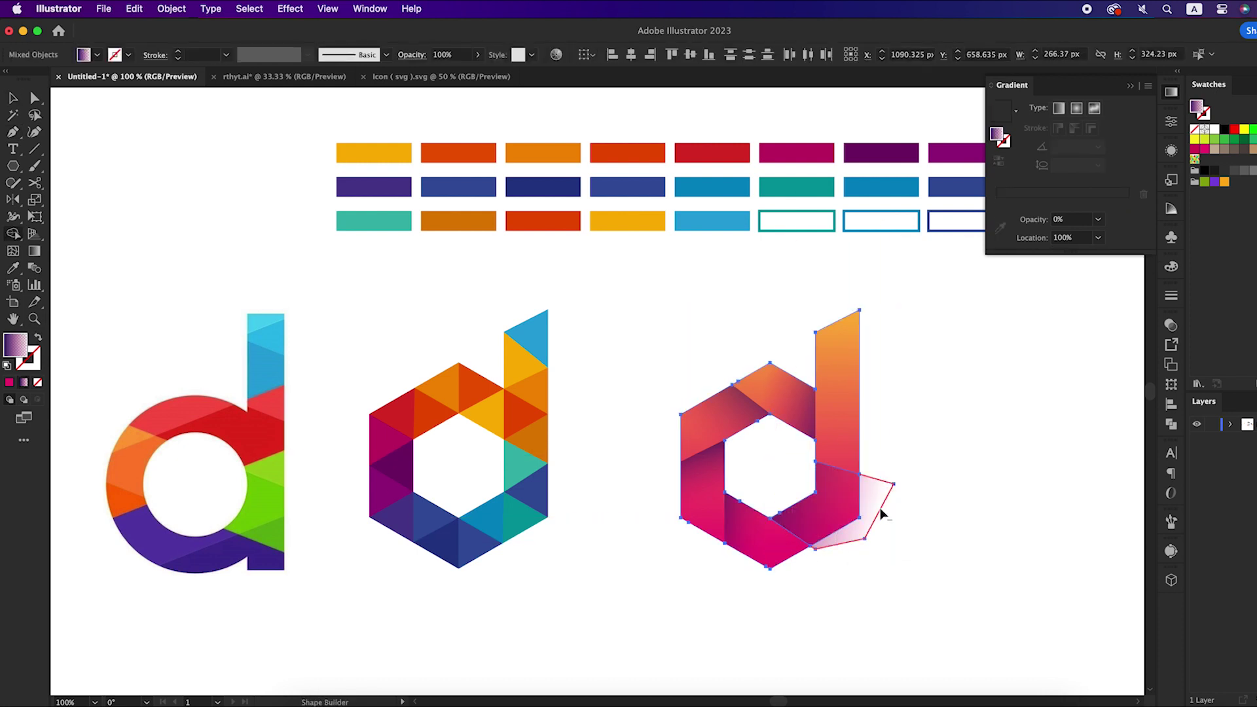
left_click(833, 524)
key("g")
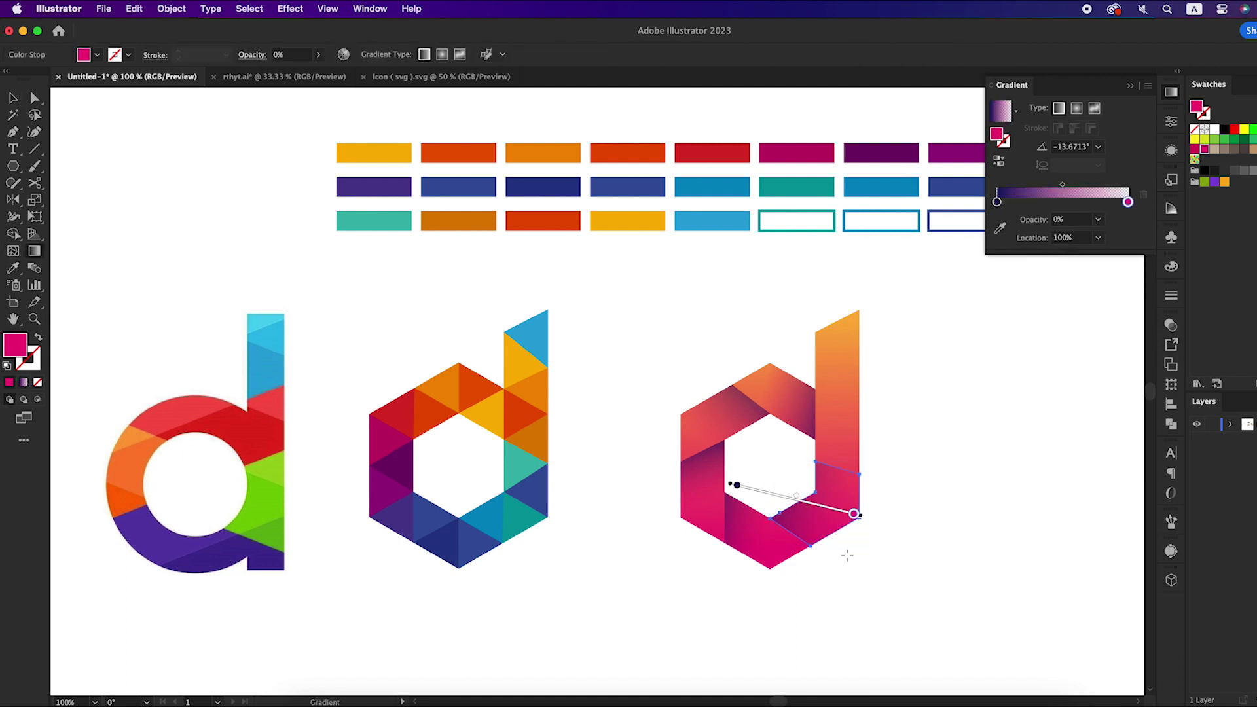
left_click_drag(793, 565, 842, 482)
Step: Select the lower-left, bottom and lower-right d pieces and round their corners to about 29 px
key("v")
left_click(909, 597)
left_click(735, 412)
left_click(707, 494, "shift")
left_click(729, 542, "shift")
left_click(742, 546, "shift")
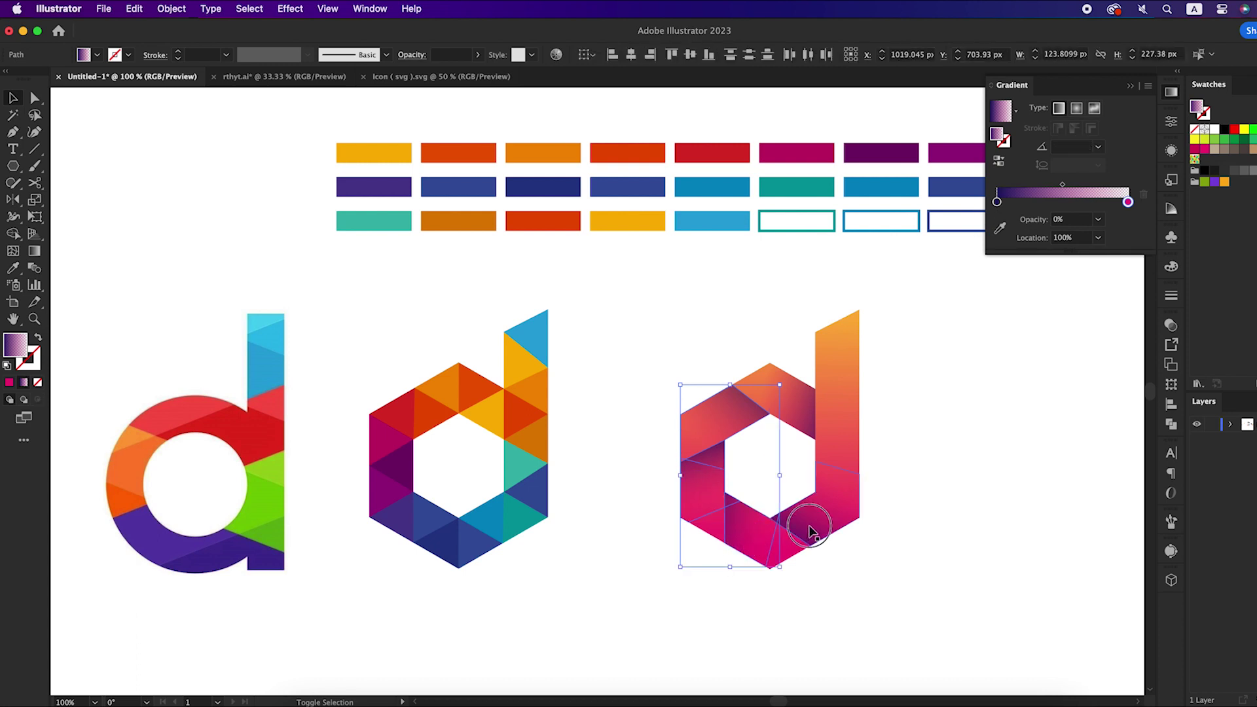
left_click(810, 529, "shift")
left_click(34, 98)
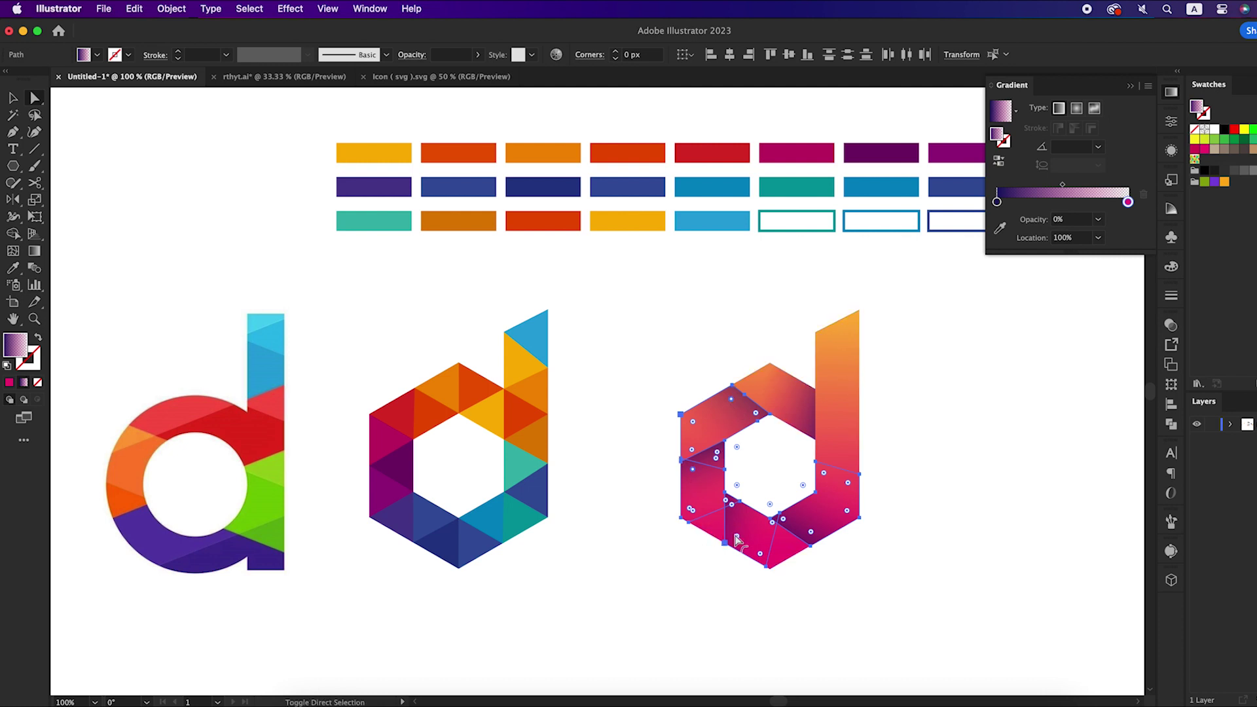
left_click_drag(810, 535, 808, 498)
Step: Set the lower and top facet pieces to Multiply blend mode at 60% opacity
left_click(898, 603)
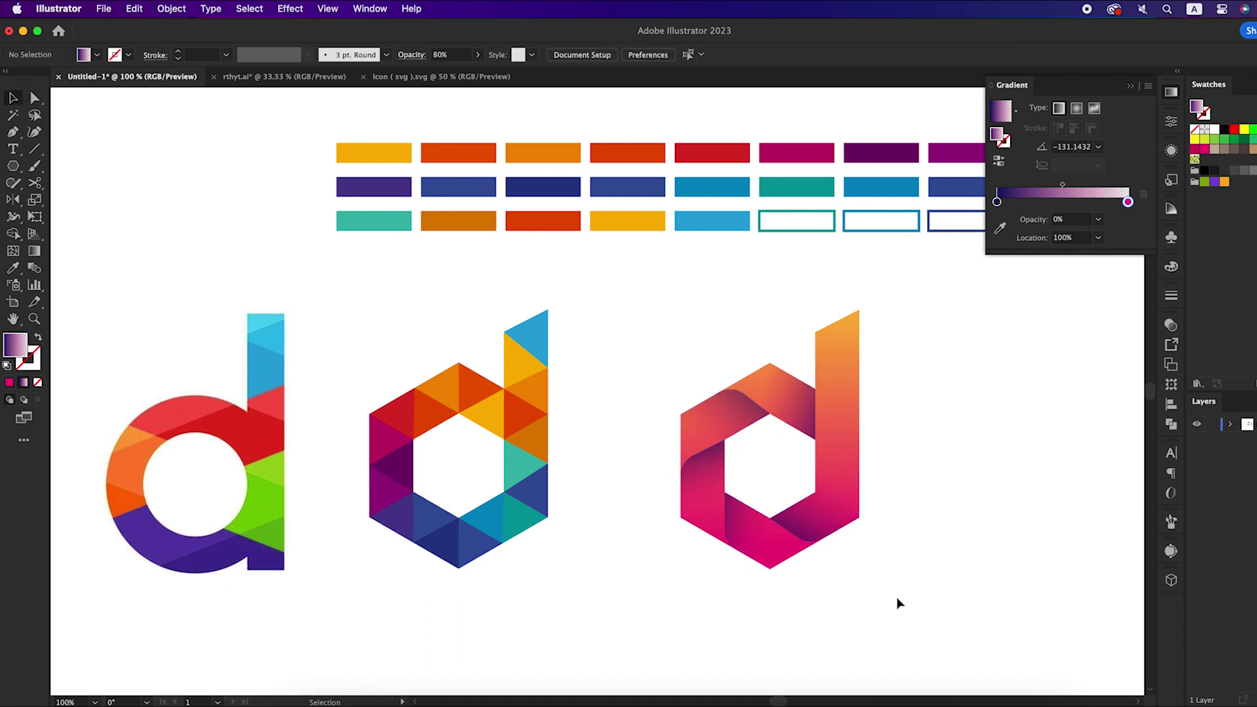
left_click(803, 519)
left_click(740, 526, "shift")
left_click(712, 479, "shift")
left_click(798, 403, "shift")
left_click(1171, 325)
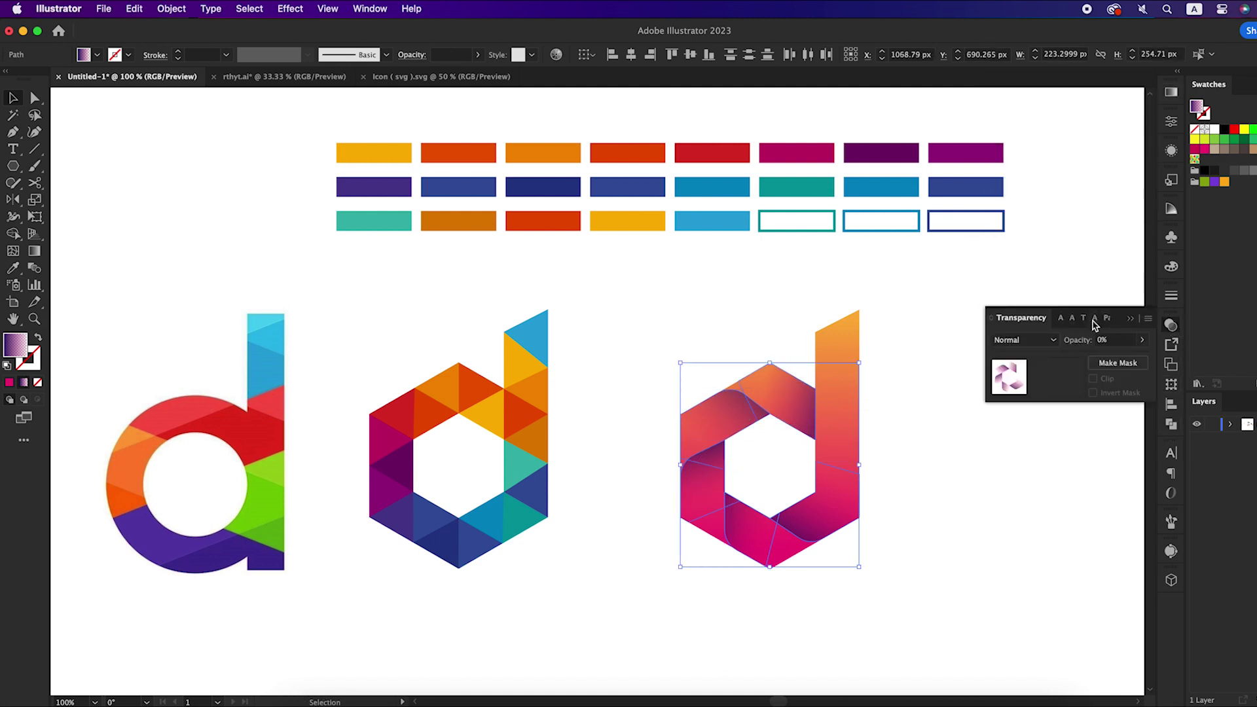
left_click(1053, 343)
left_click(1027, 386)
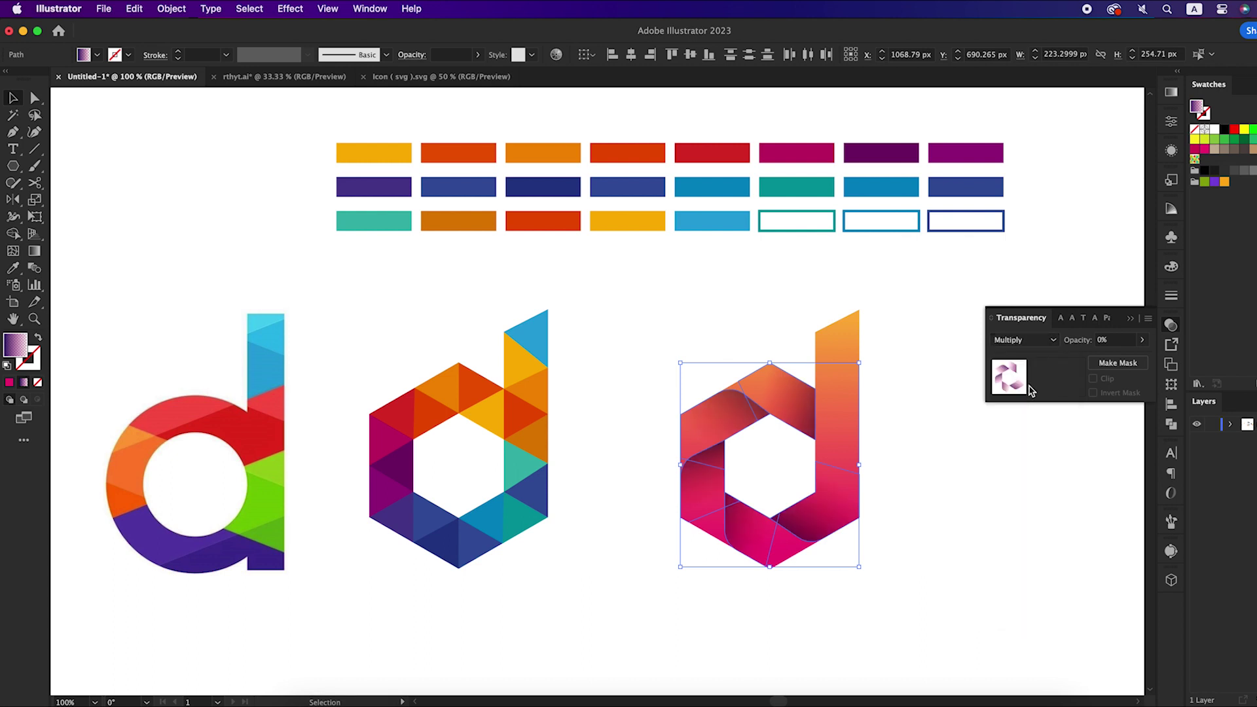
left_click(436, 53)
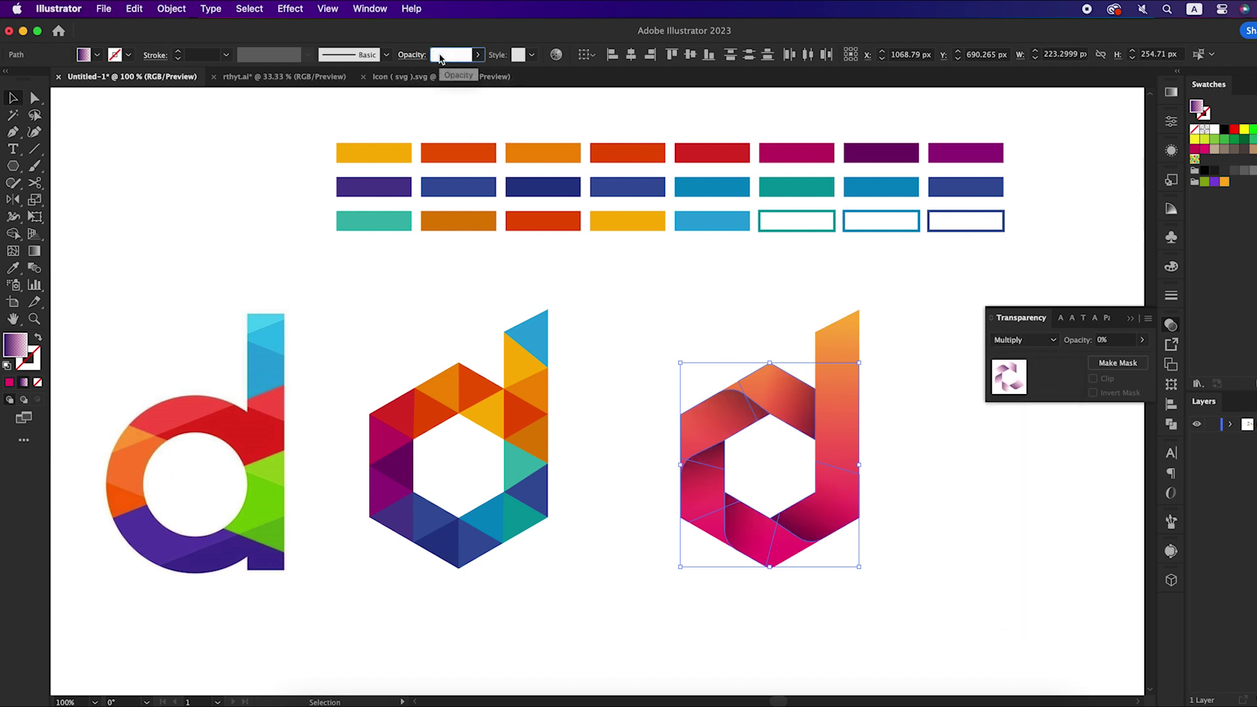
type("60")
key("Return")
Step: Round off the top corner of the d's stem with its corner widget
left_click(611, 277)
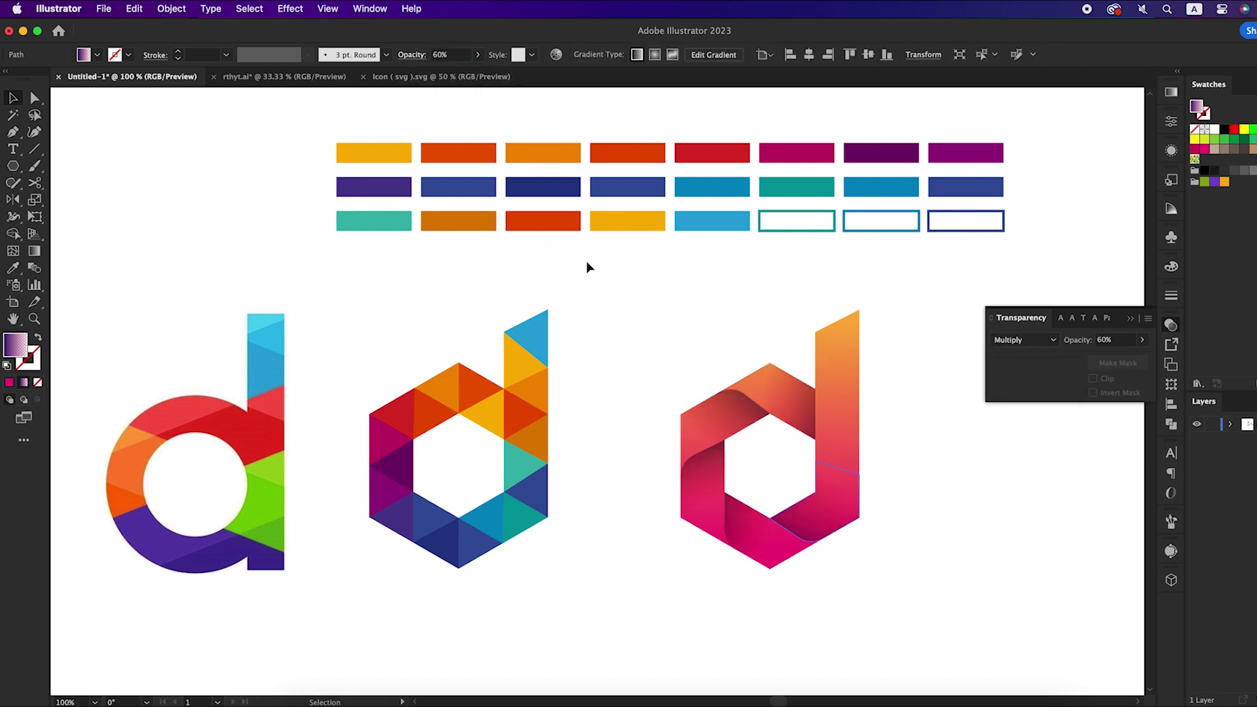
left_click(823, 344)
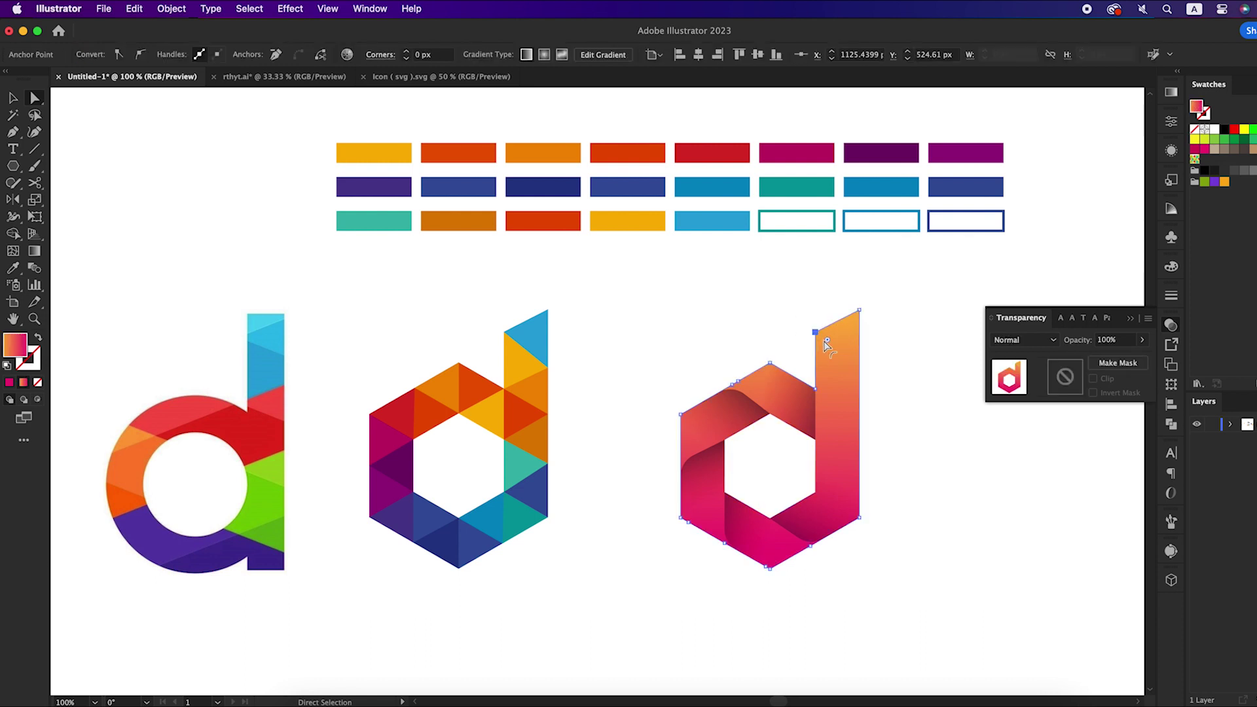
left_click_drag(819, 331, 835, 341)
left_click(926, 396)
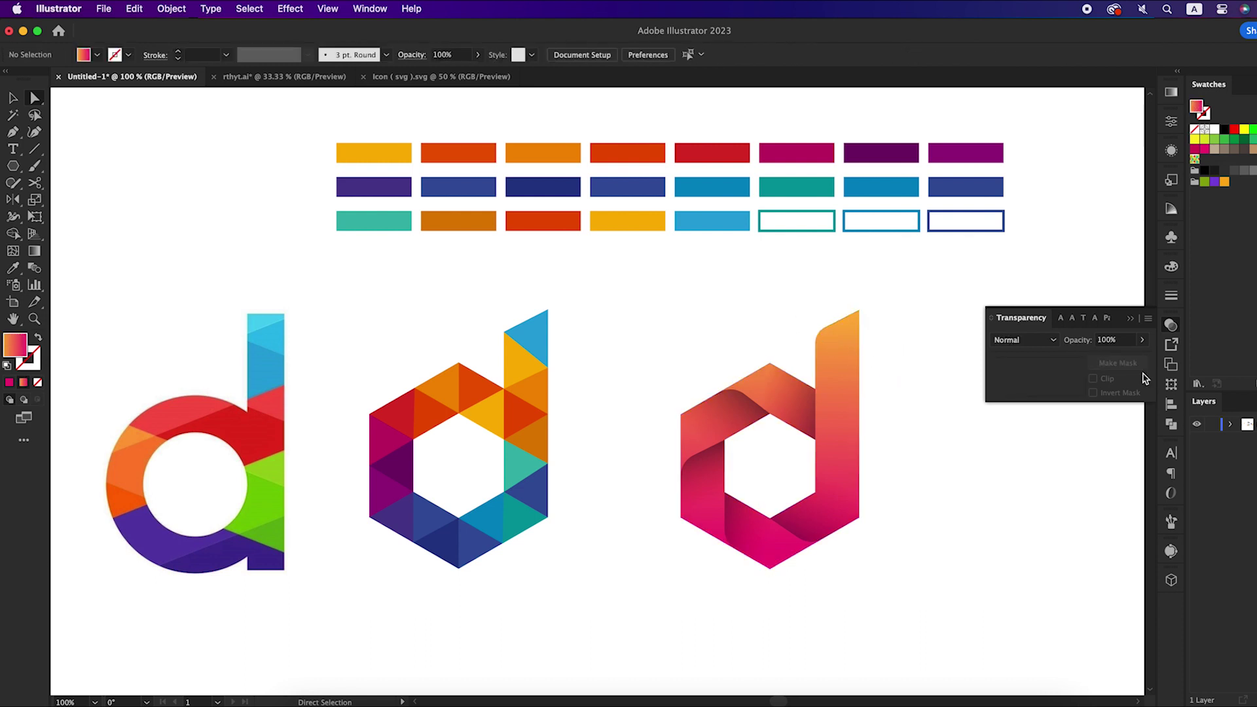
Step: Move the faceted d mark to the left to make room for the wordmark
left_click(1130, 320)
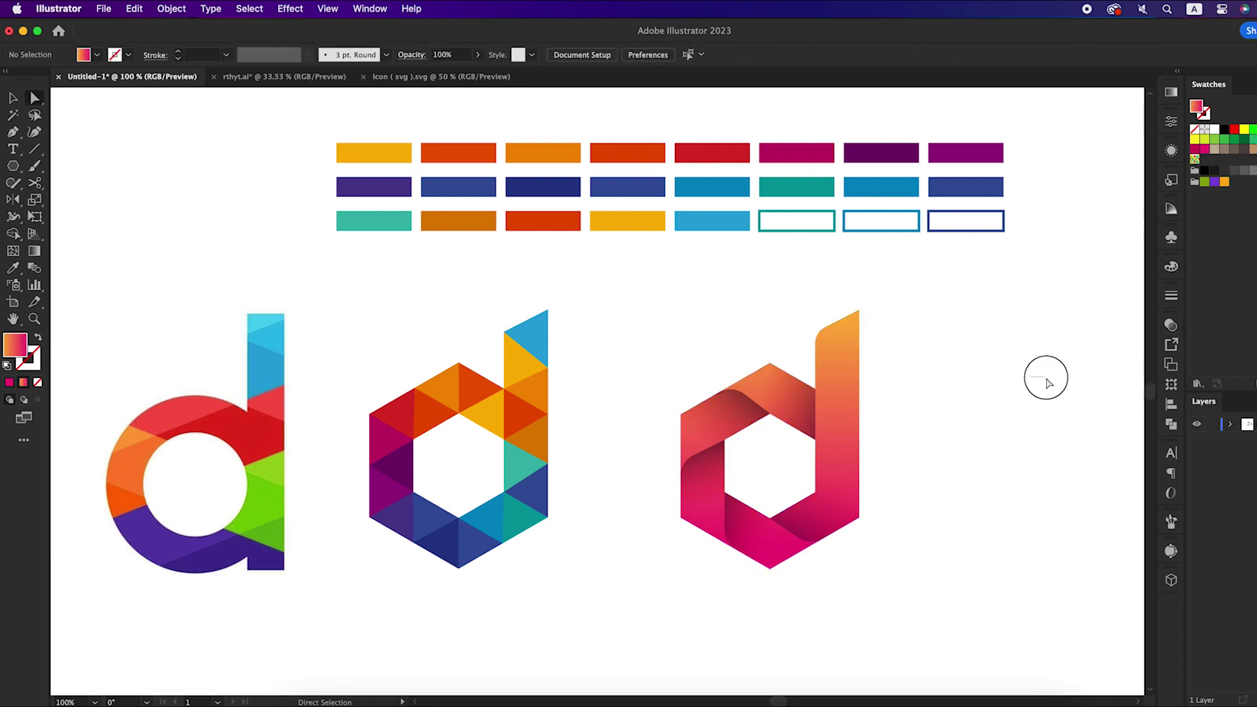
left_click_drag(948, 380, 964, 370)
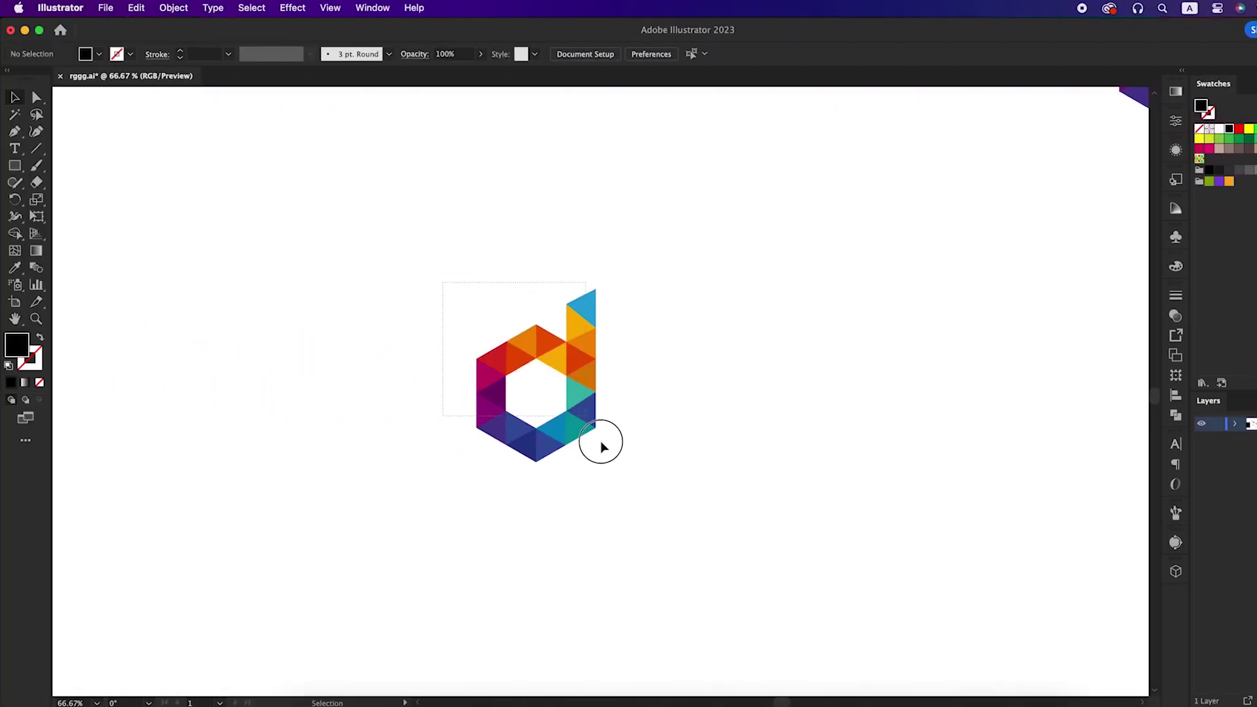
left_click_drag(576, 433, 456, 424)
left_click(614, 459)
Step: Add the text 'daraz' beside the mark, enlarged to about 203 pt
left_click(14, 149)
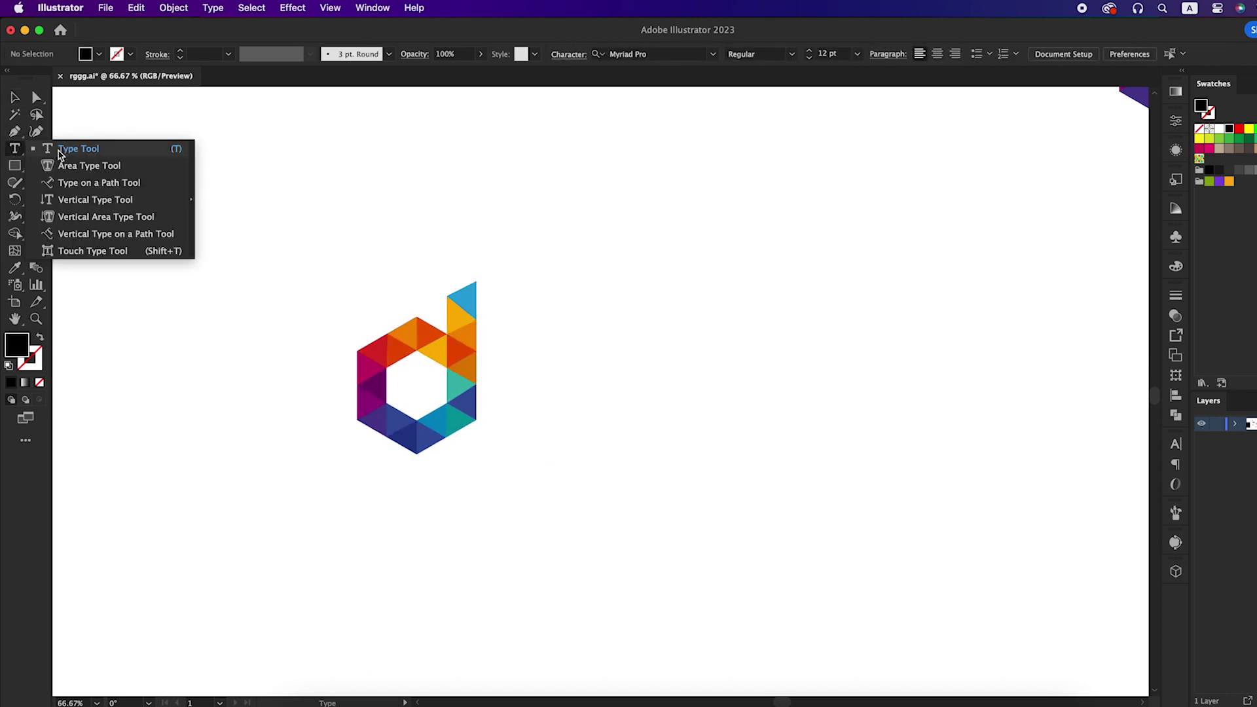
left_click(618, 360)
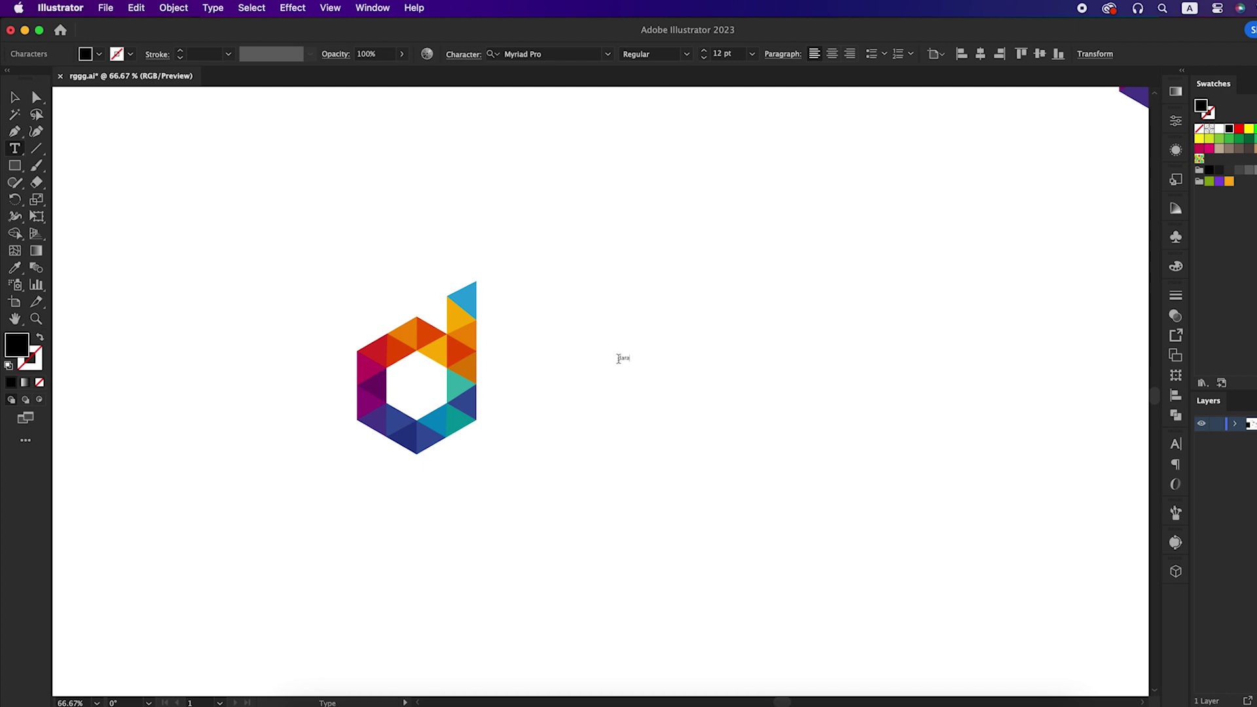
key("Escape")
left_click_drag(634, 362, 909, 540)
left_click_drag(818, 447, 695, 395)
left_click(736, 484)
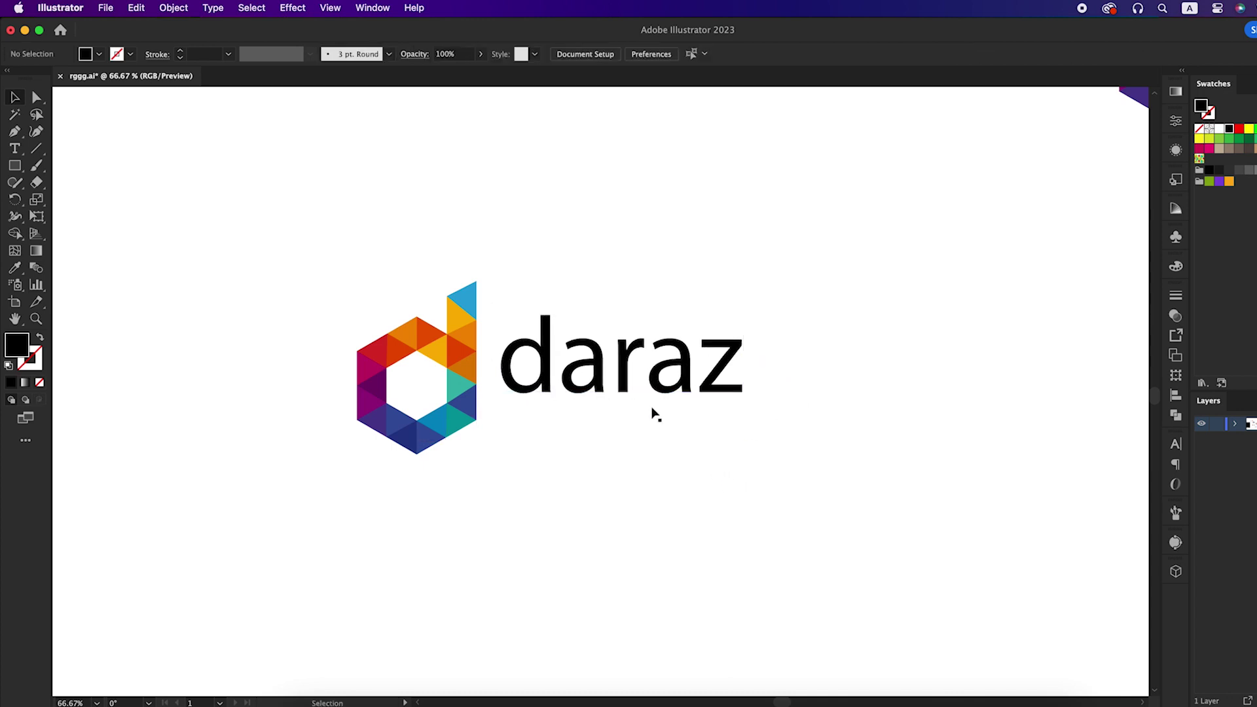
Step: Set daraz in Poppins Medium and nudge it slightly downward
left_click(612, 364)
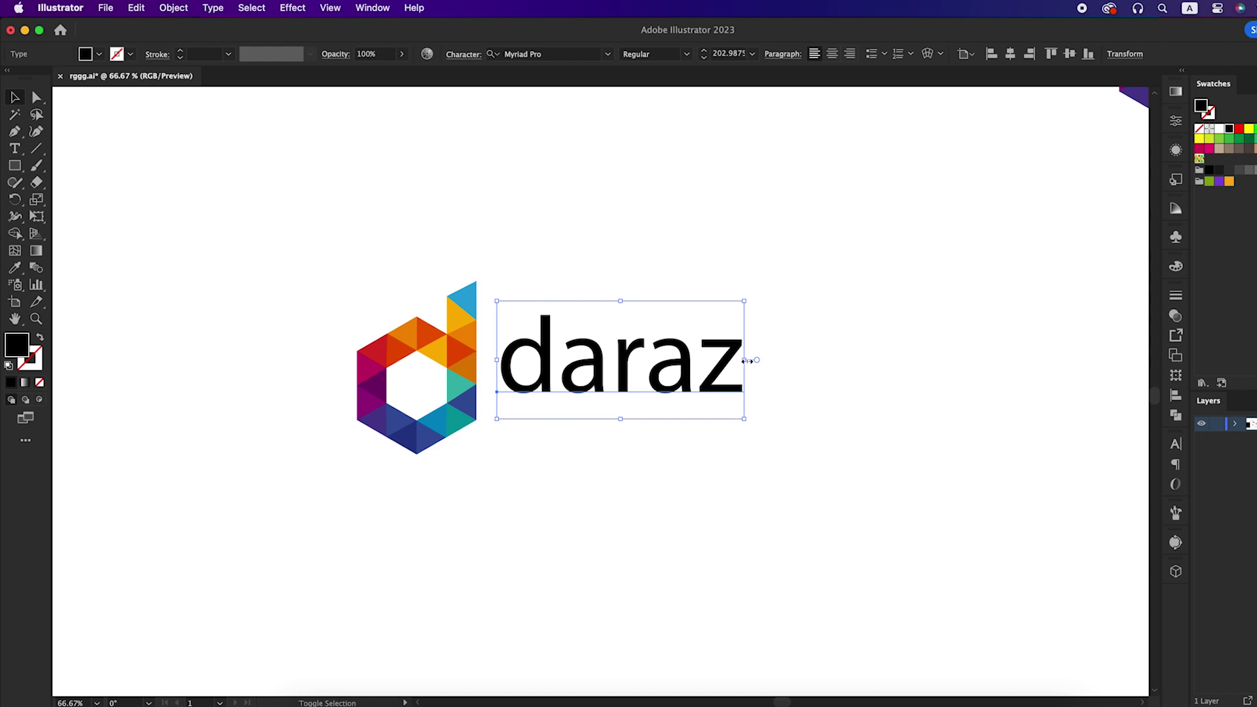
left_click_drag(746, 360, 753, 359)
left_click(565, 52)
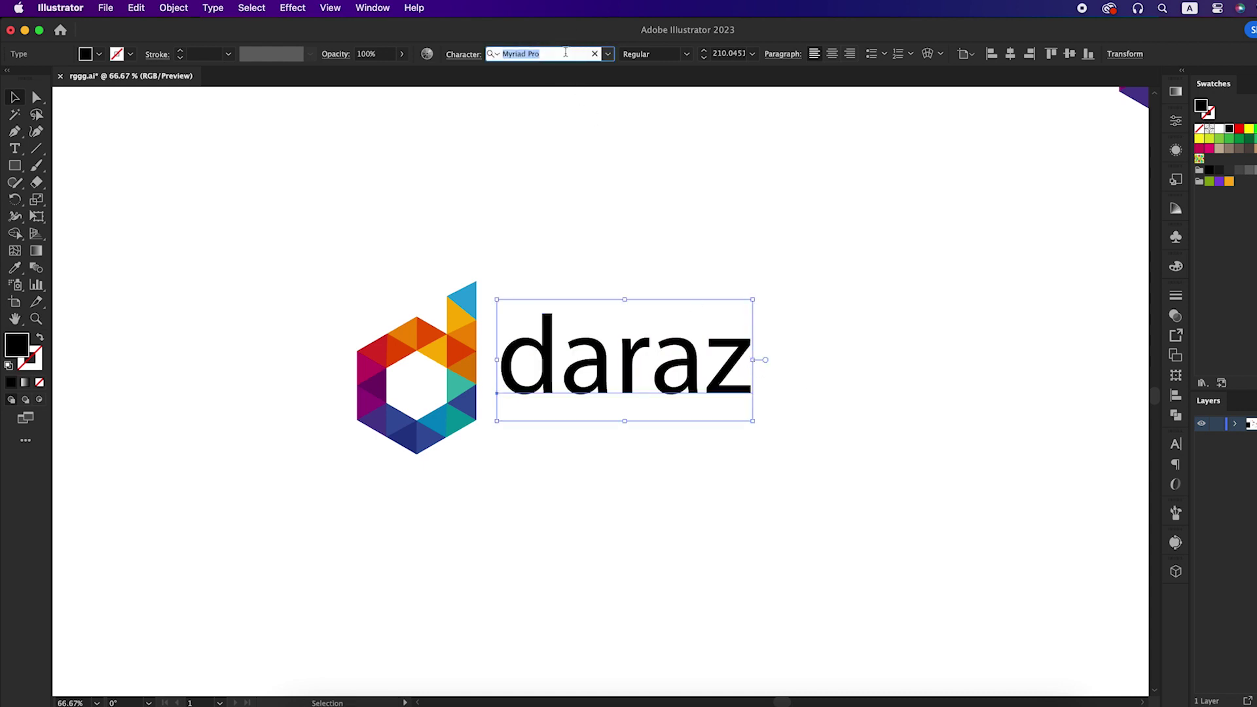
type("pop")
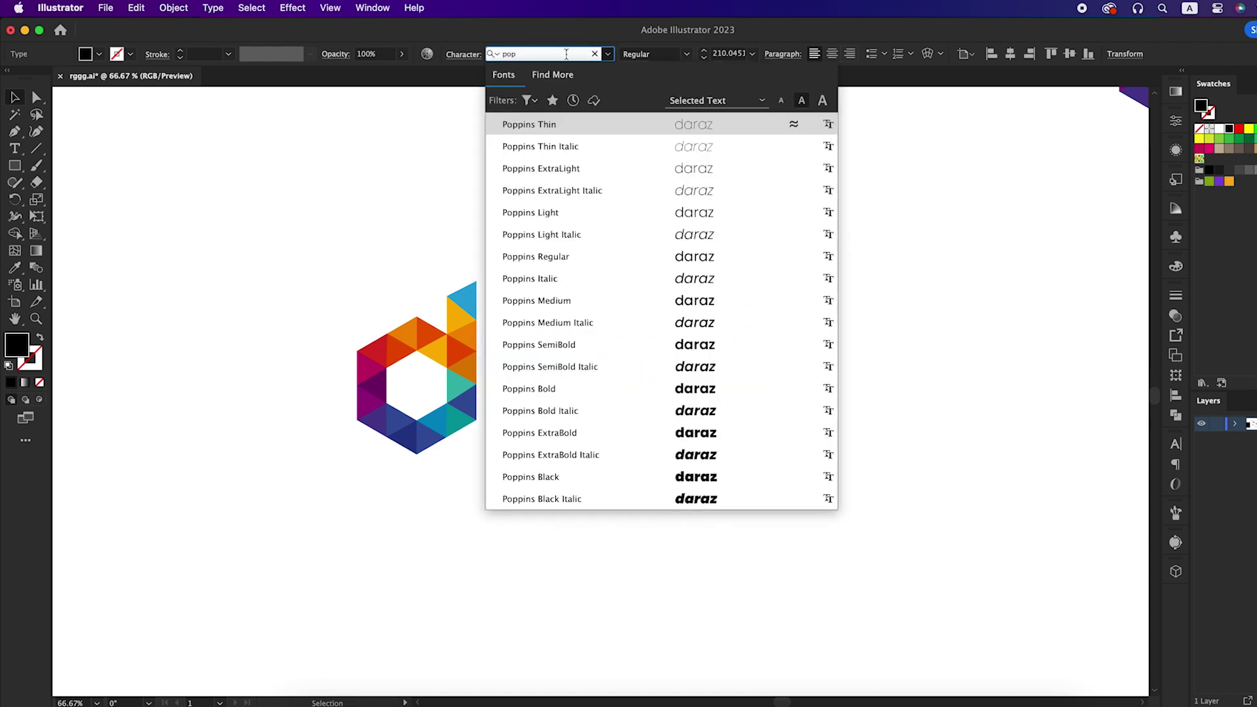
left_click(621, 300)
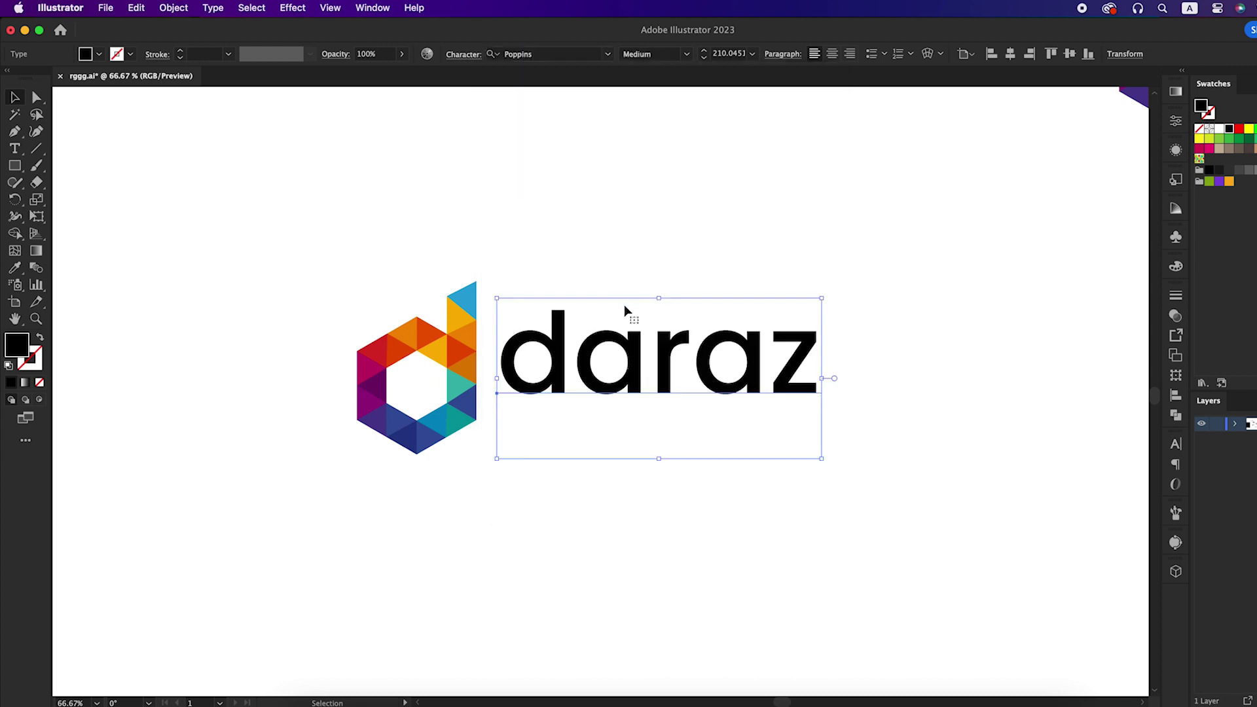
left_click(698, 271)
left_click_drag(582, 347, 582, 355)
Step: Scale the mark-and-daraz lockup down and move it to the upper left
left_click(456, 476)
left_click_drag(351, 259, 748, 440)
left_click_drag(708, 371, 448, 358)
Step: Duplicate the lockup into two columns of three and shift all six right
key("super+d")
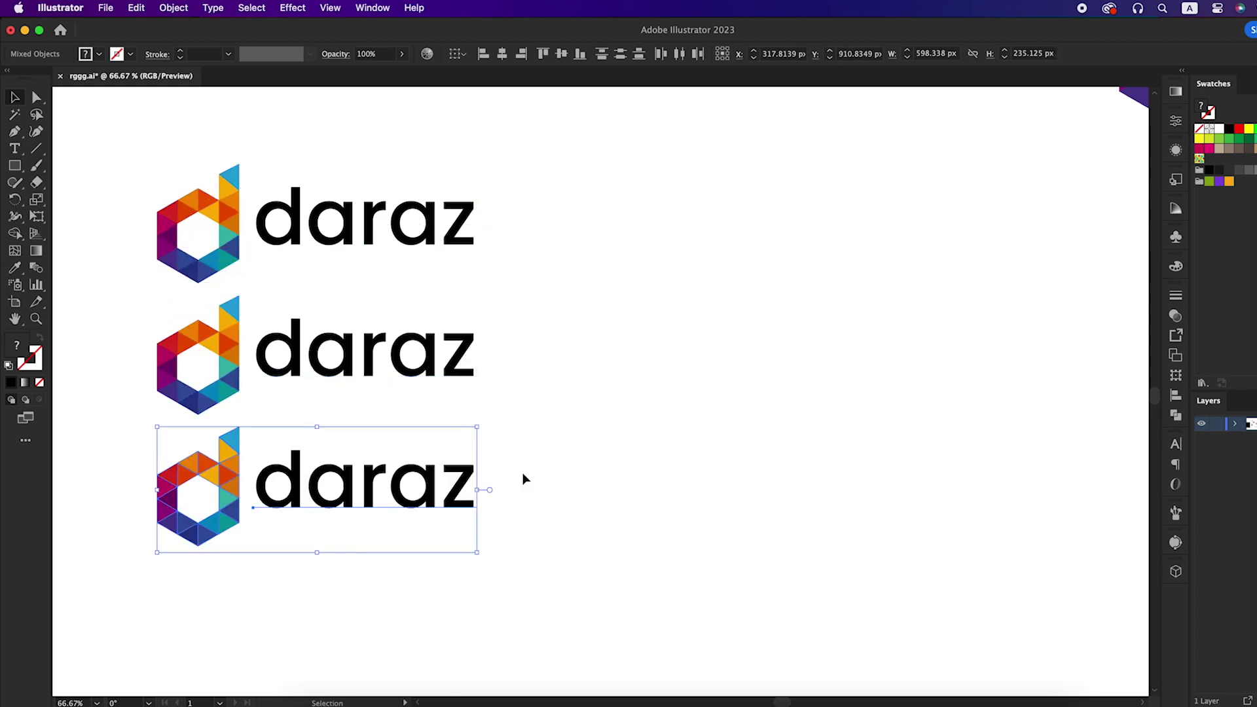
left_click(590, 237)
left_click_drag(574, 162, 560, 514)
left_click_drag(102, 139, 785, 572)
left_click_drag(753, 497, 836, 497)
Step: Set the middle-left daraz in MuseoModerno Bold
left_click(445, 347)
left_click(608, 56)
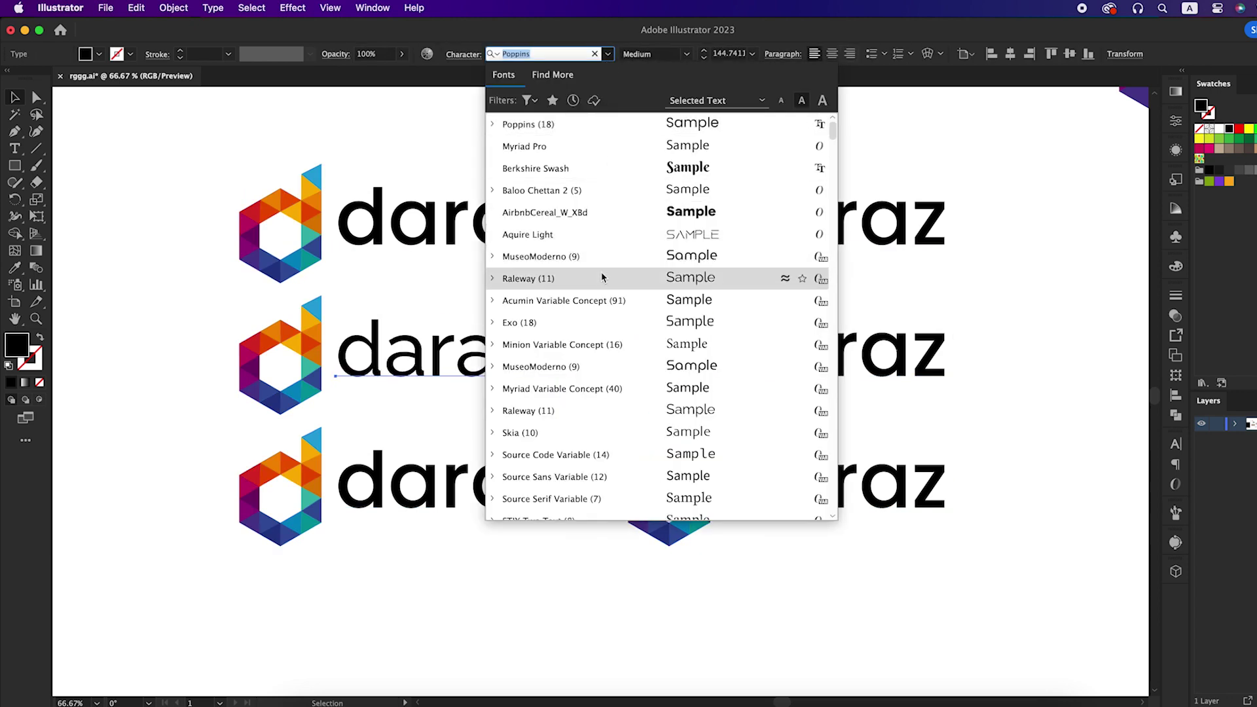
left_click(603, 257)
left_click(673, 54)
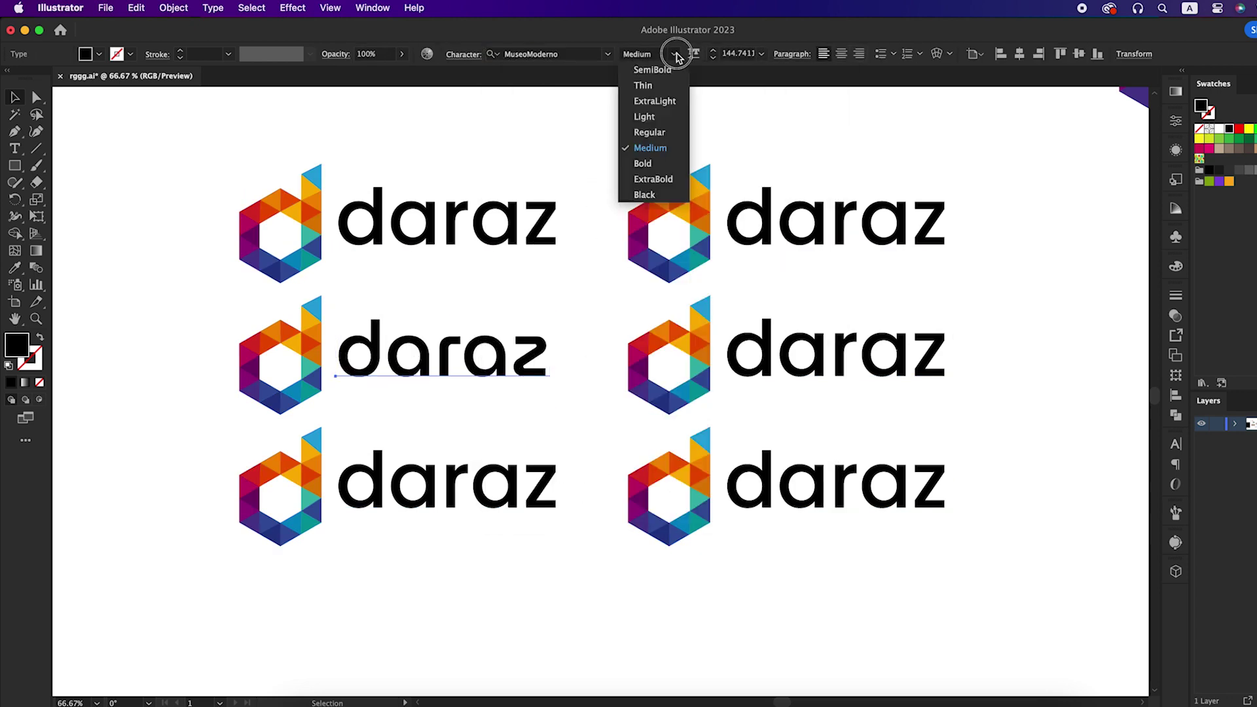
left_click(652, 163)
left_click(773, 170)
Step: Set the bottom-left daraz in AirbnbCereal_W_XBd
left_click(497, 470)
left_click(608, 54)
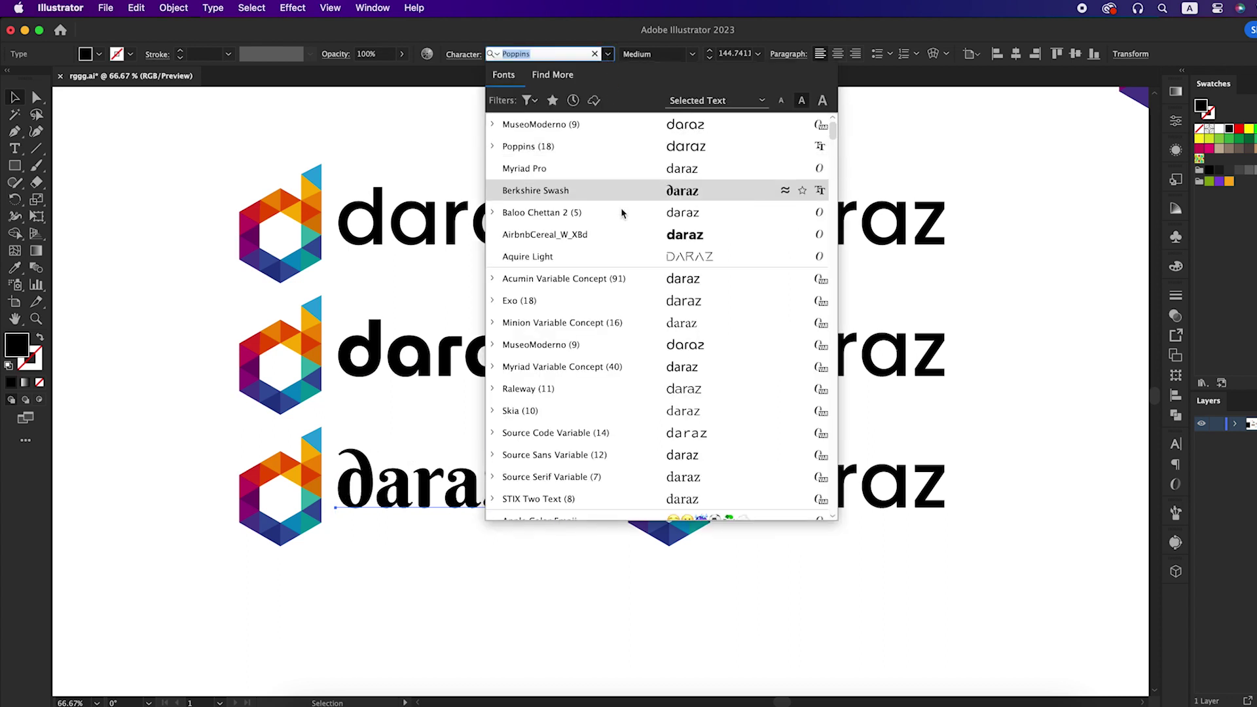
scroll(634, 440, "down", 3)
scroll(638, 442, "down", 4)
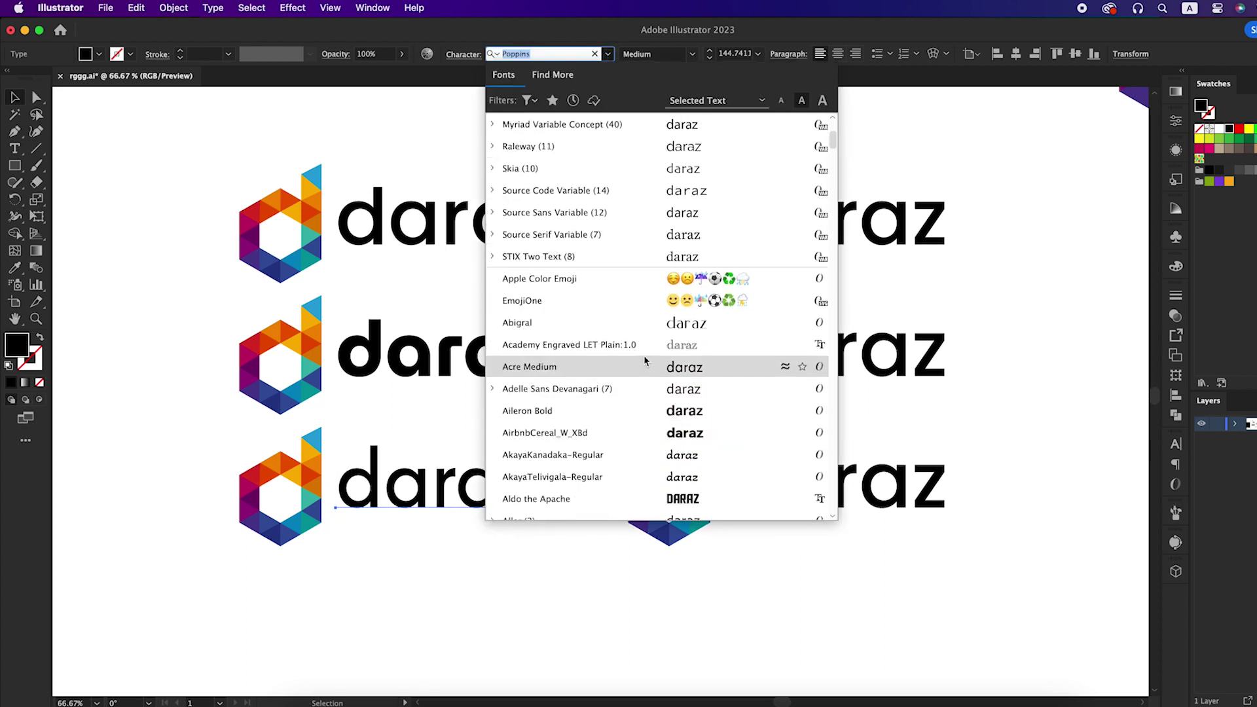
scroll(645, 367, "down", 2)
left_click(652, 389)
left_click(534, 618)
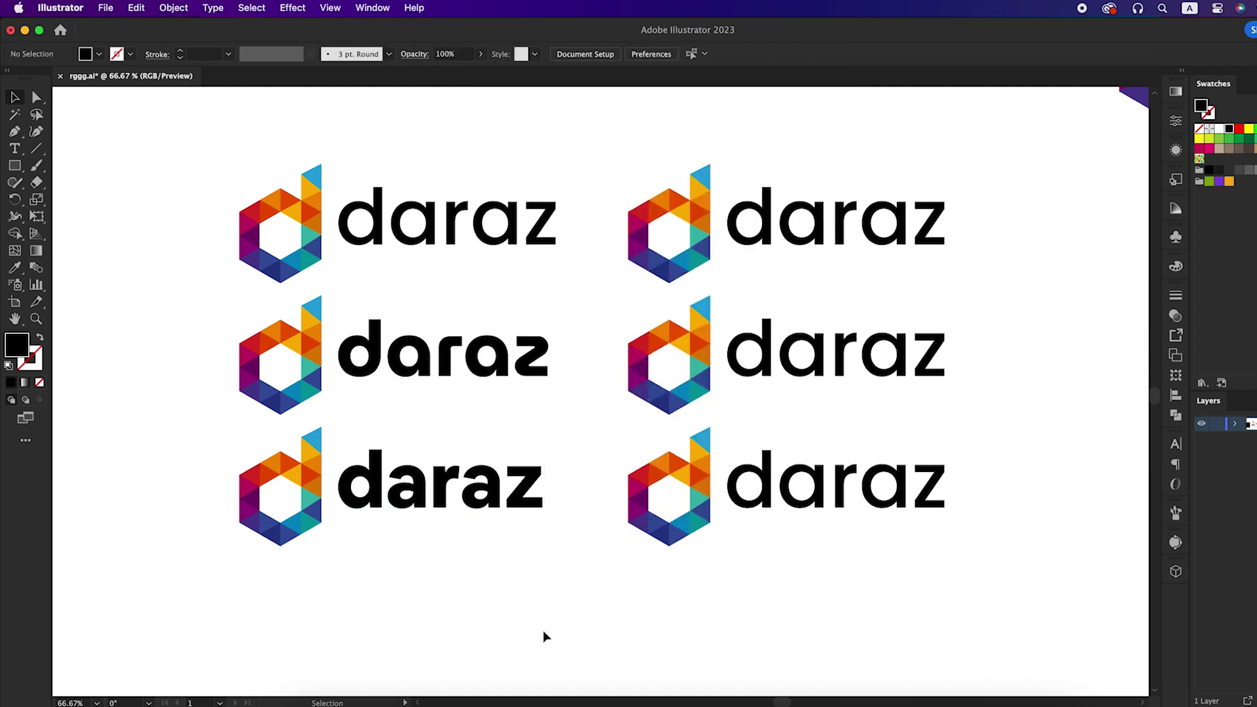
Step: Set the top-right daraz in Berkshire Swash and the middle-right in Baloo Tammudu 2 Bold
left_click(767, 242)
left_click(608, 54)
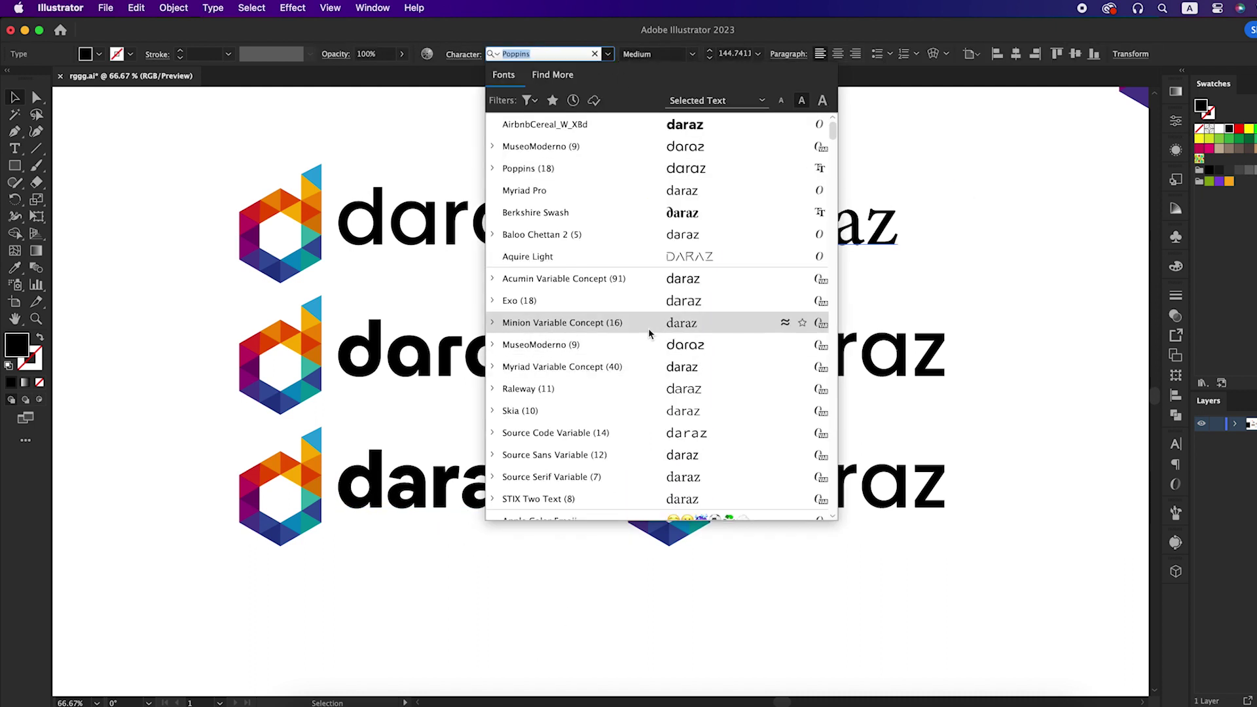
left_click(669, 213)
left_click(818, 366)
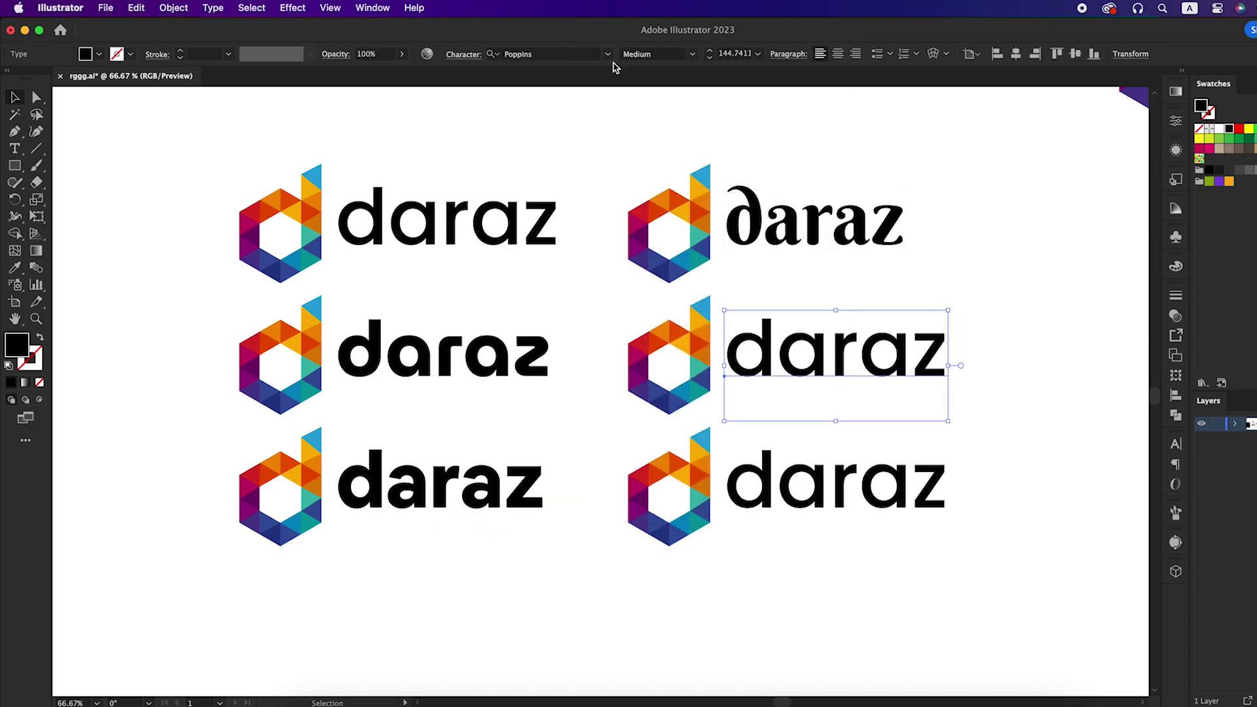
left_click(607, 54)
scroll(651, 412, "down", 10)
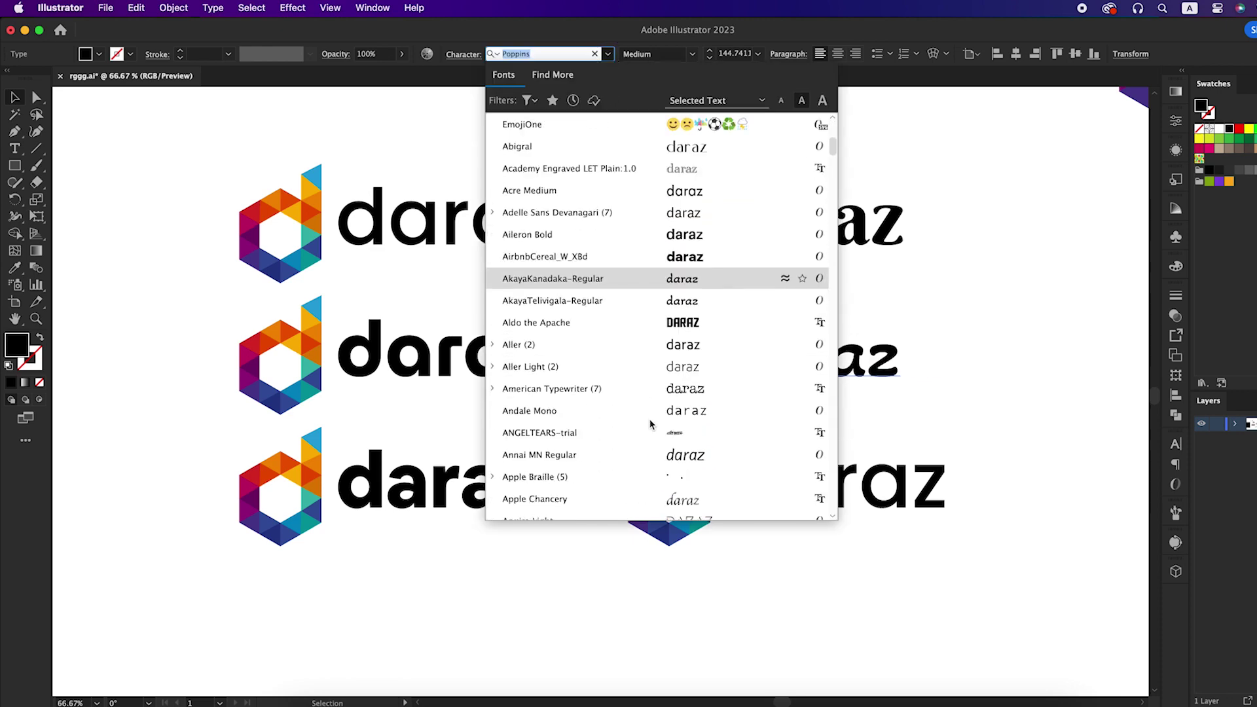
scroll(651, 422, "down", 15)
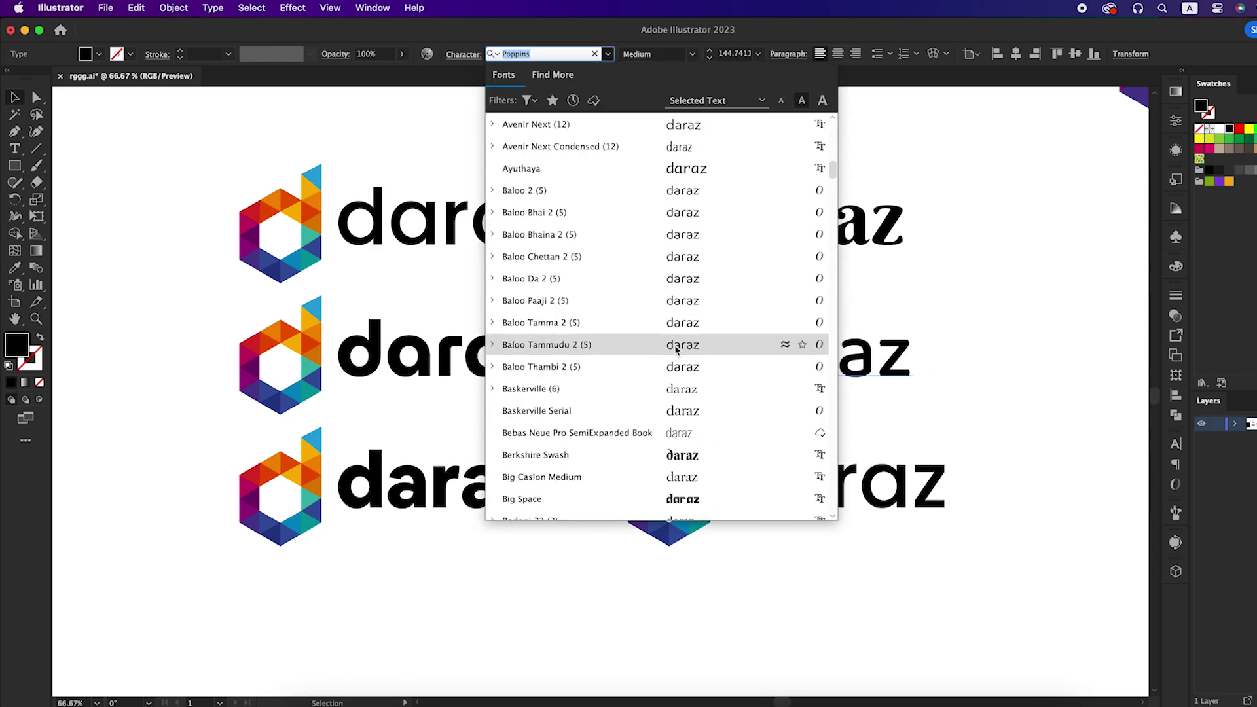
left_click(676, 345)
left_click(678, 54)
left_click(677, 121)
Step: Set the bottom-right daraz in Skia Bold
left_click(805, 485)
left_click(608, 55)
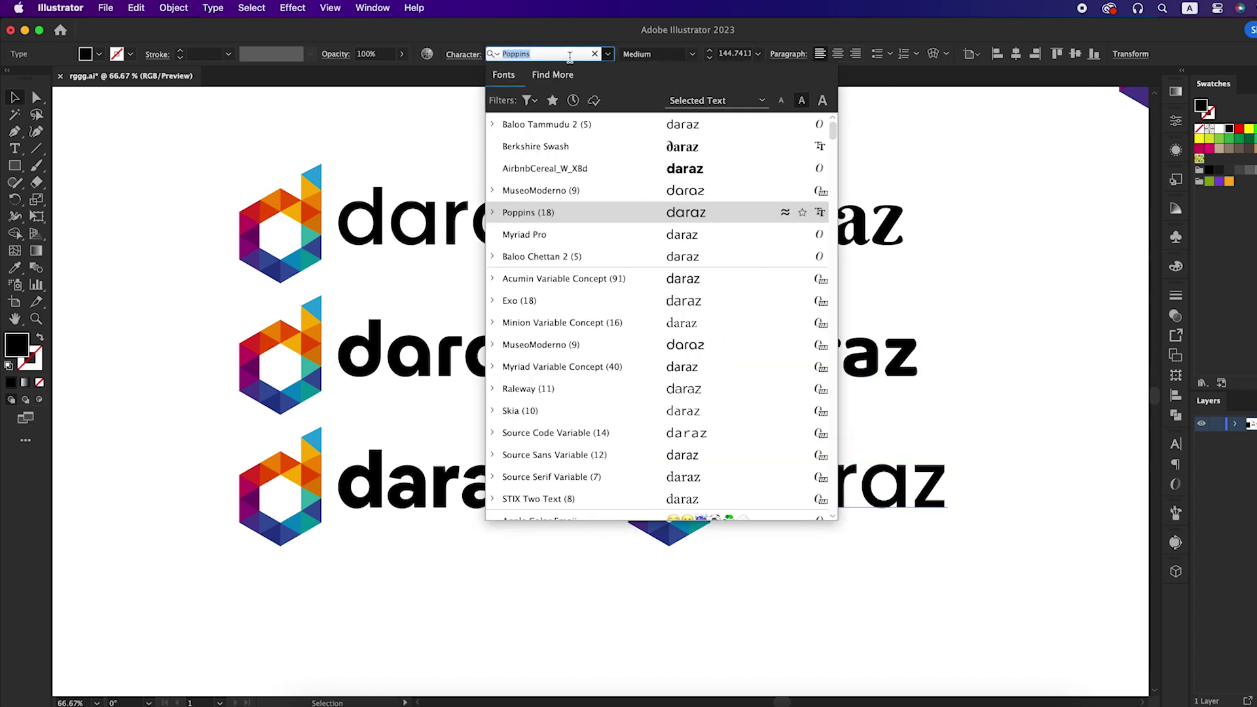
left_click(608, 55)
left_click(608, 55)
left_click(517, 411)
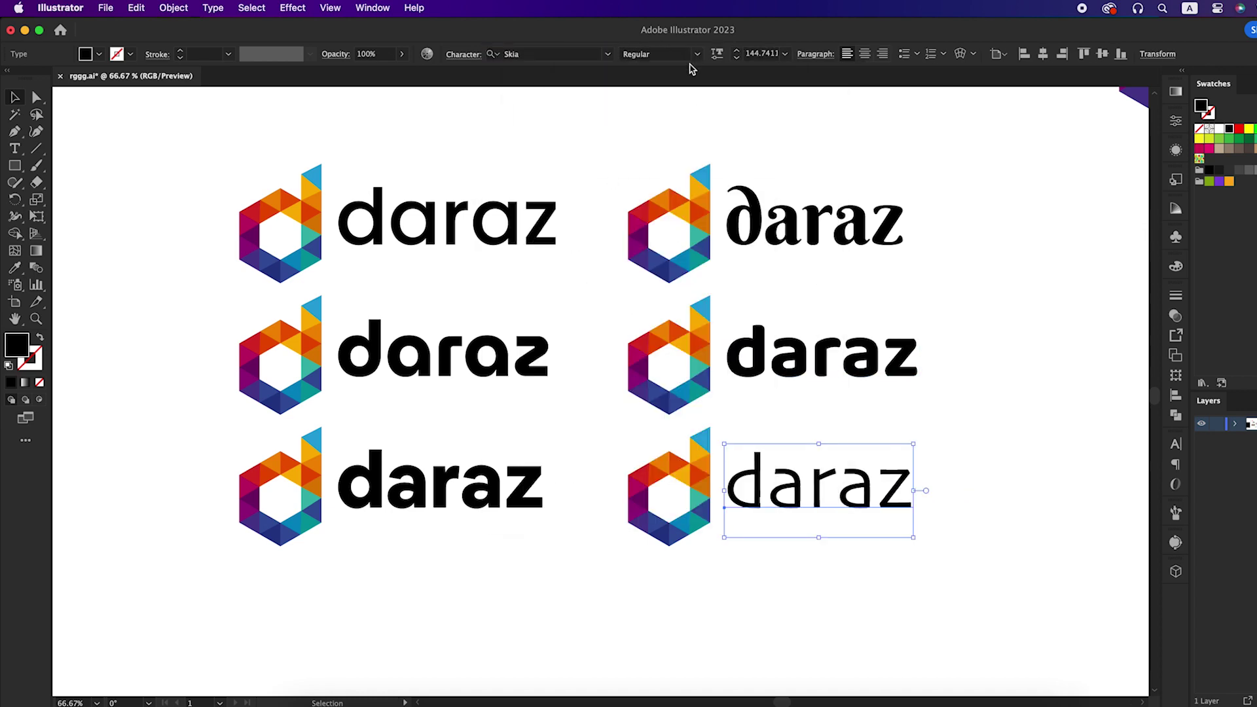
left_click(678, 54)
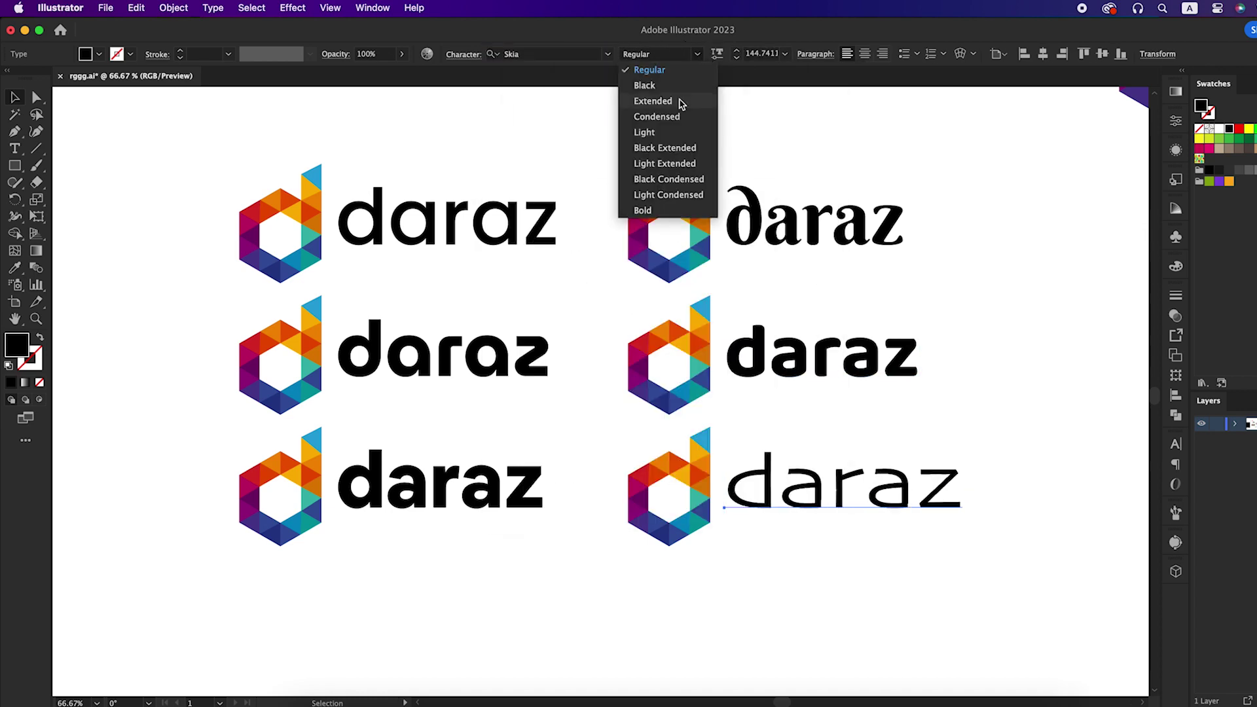
left_click(643, 210)
left_click(1000, 474)
scroll(982, 504, "left", 2)
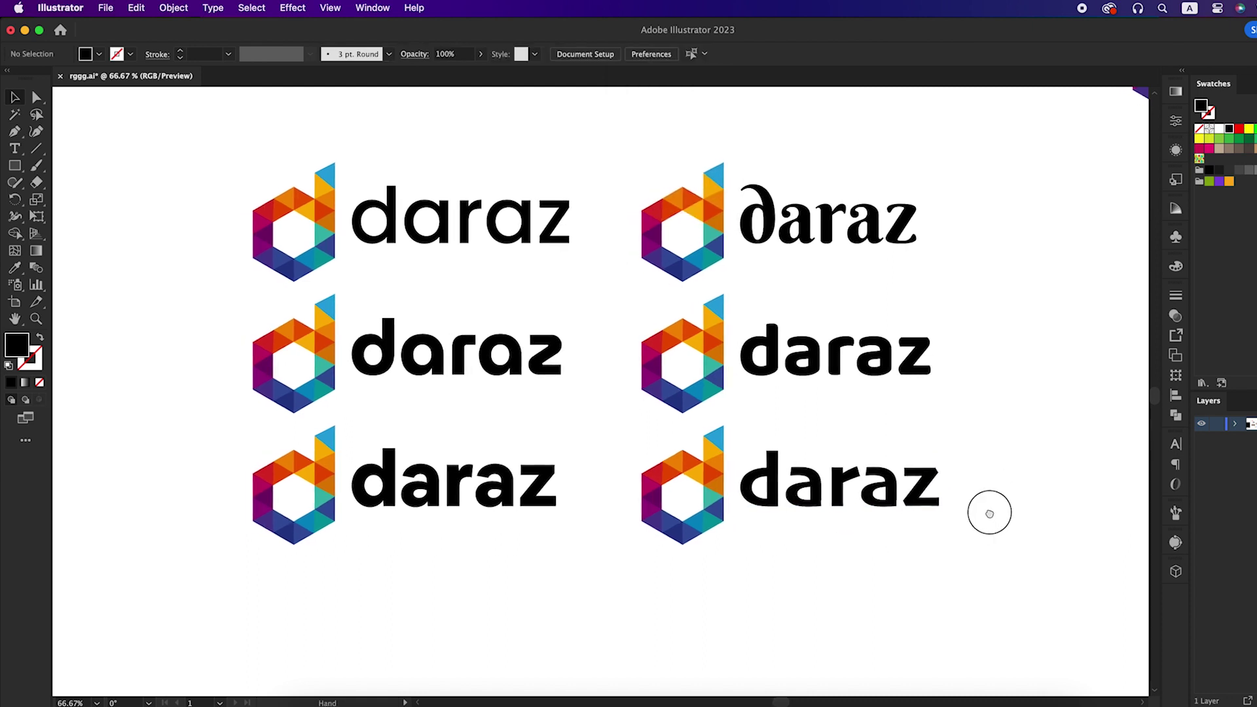
Step: Cut the MuseoModerno Bold lockup and delete the four remaining logos
left_click(820, 370)
left_click(654, 580)
left_click(577, 416)
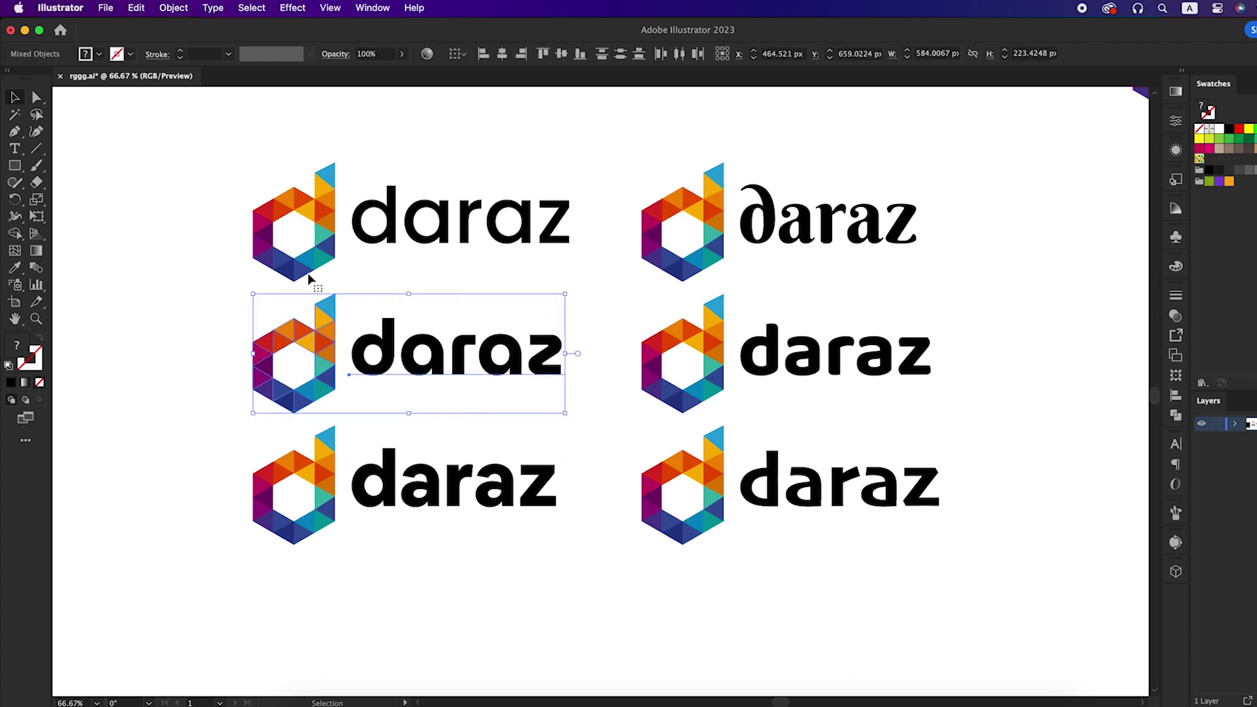
left_click(135, 8)
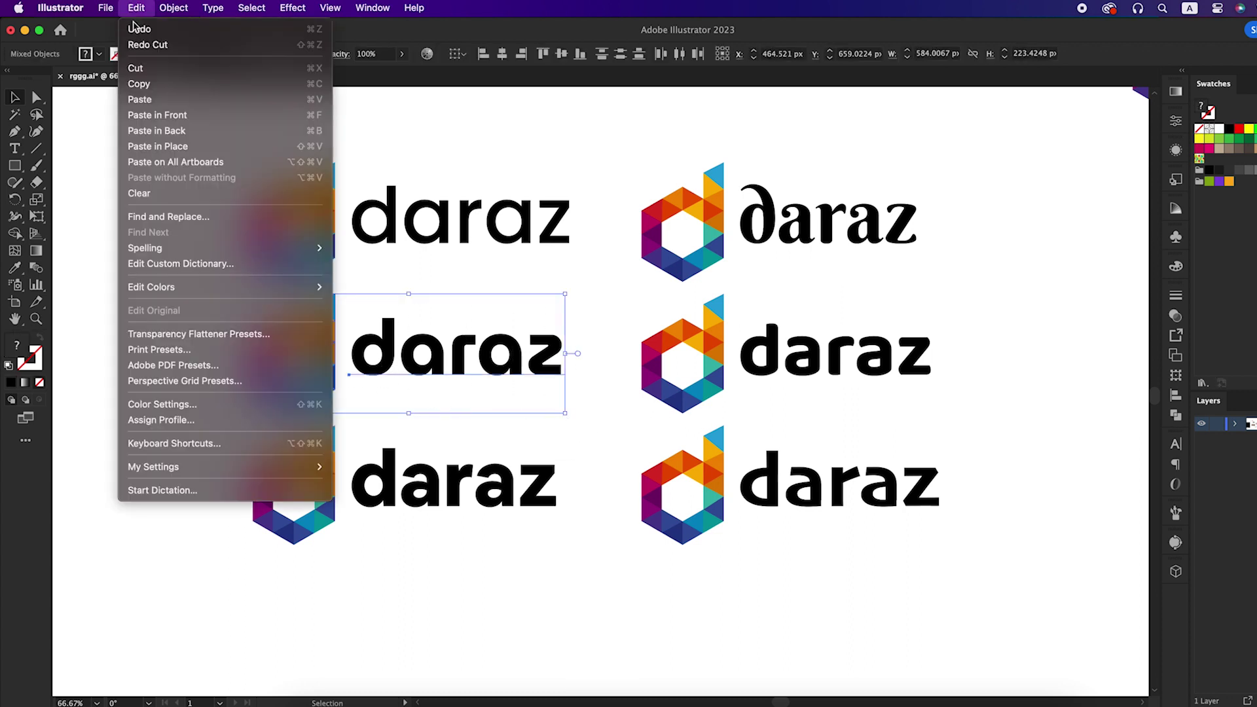
left_click(140, 68)
left_click(257, 149)
left_click_drag(151, 149, 1030, 555)
key("Delete")
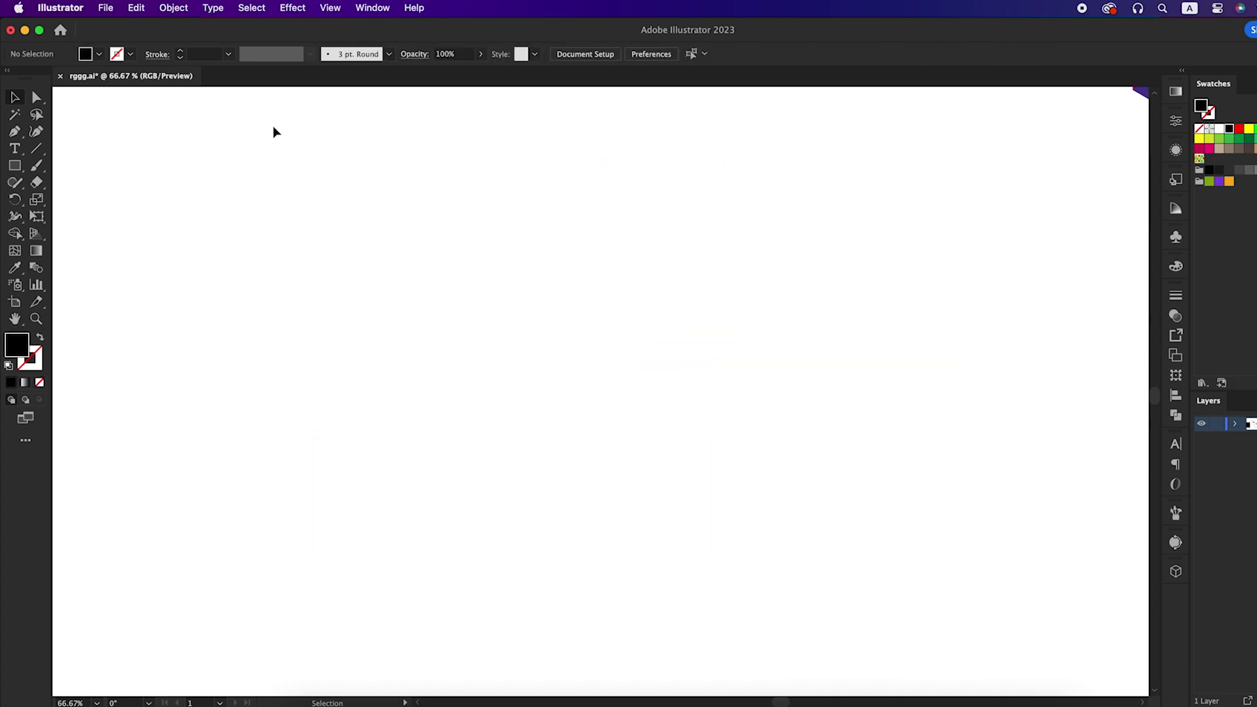
Step: Paste the lockup back in front and enlarge it near the artboard centre
left_click(136, 8)
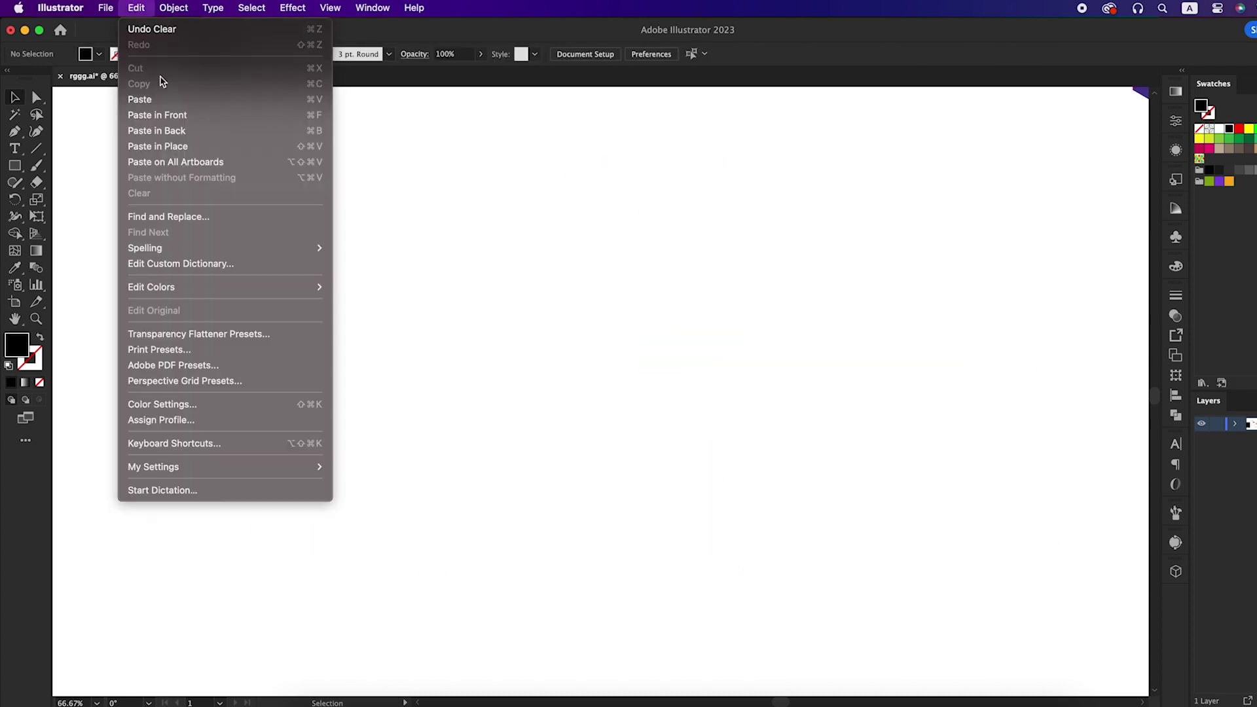
left_click(178, 117)
left_click_drag(564, 356, 705, 387)
left_click(681, 482)
left_click(592, 376)
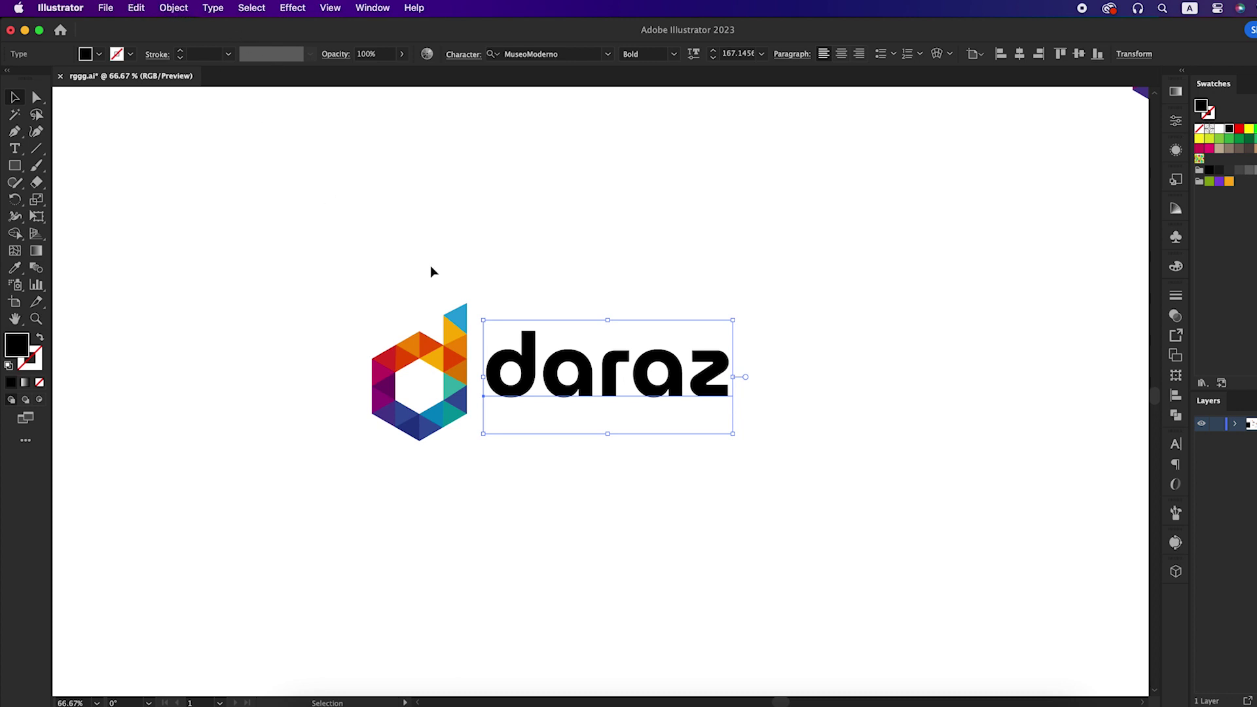
Step: Outline the daraz text, then open the brick-wall mockup's placeholder logo smart object in Photoshop
key("super+shift+o")
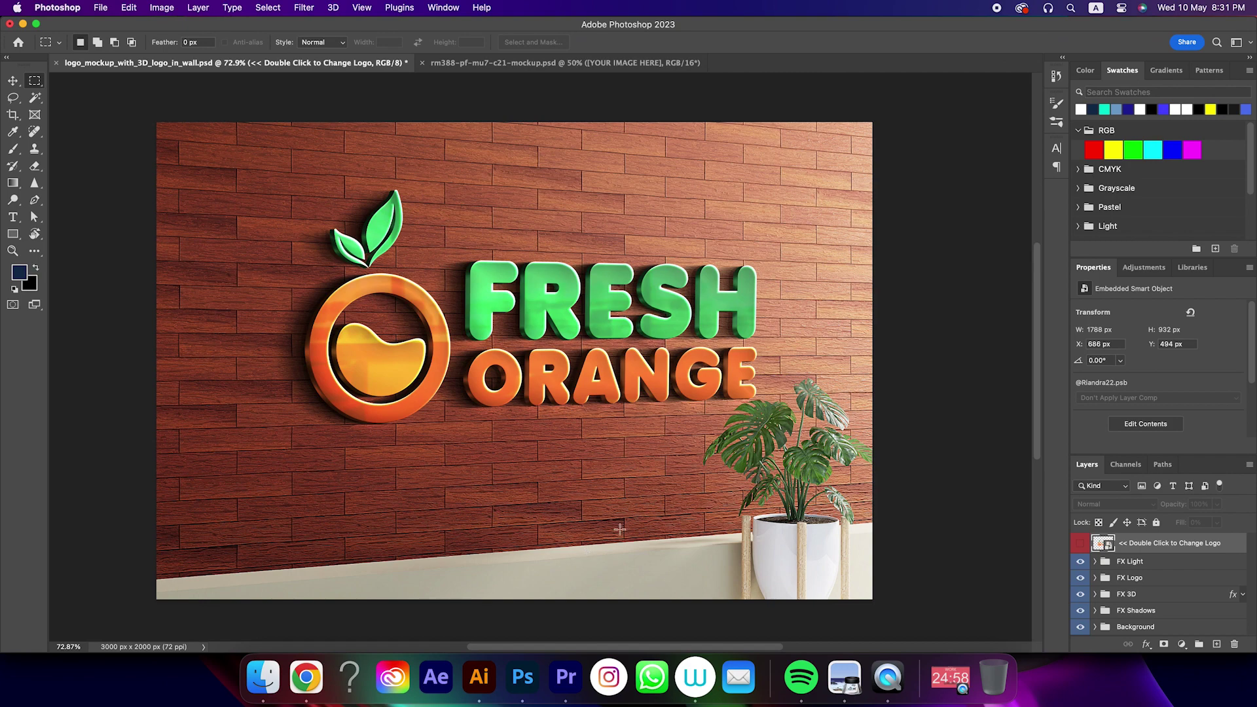
left_click(508, 63)
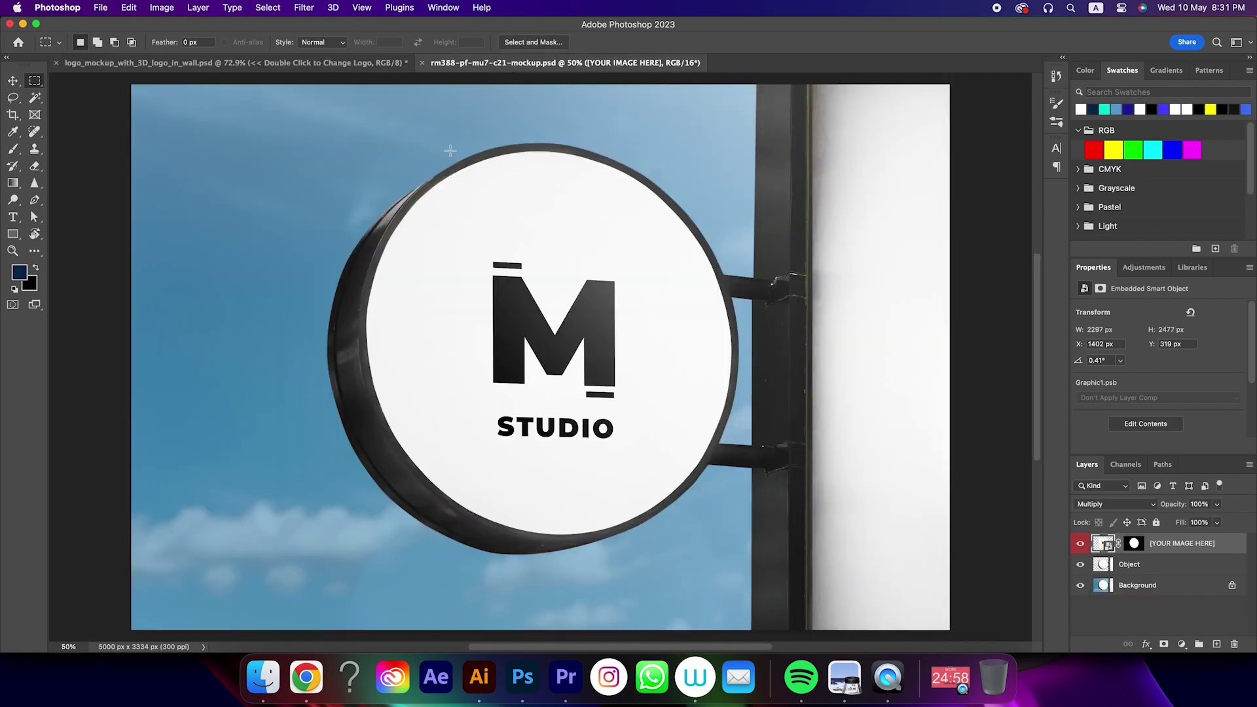
left_click(249, 66)
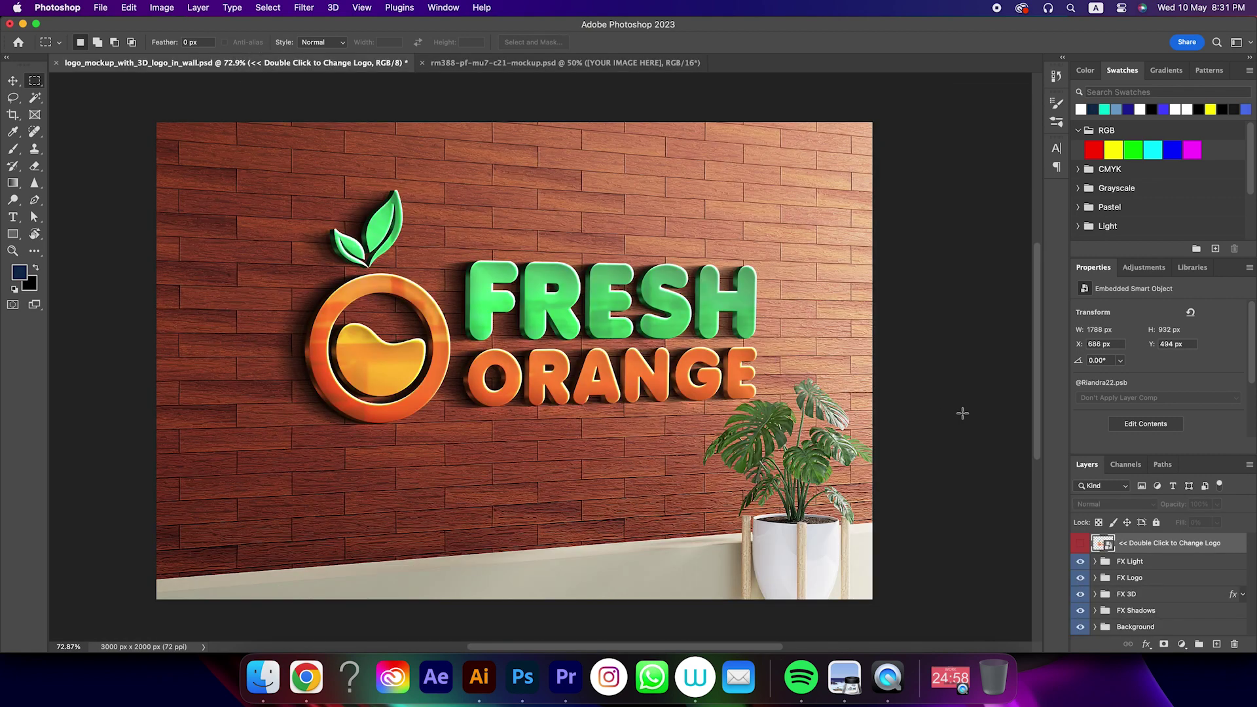
double_click(1099, 545)
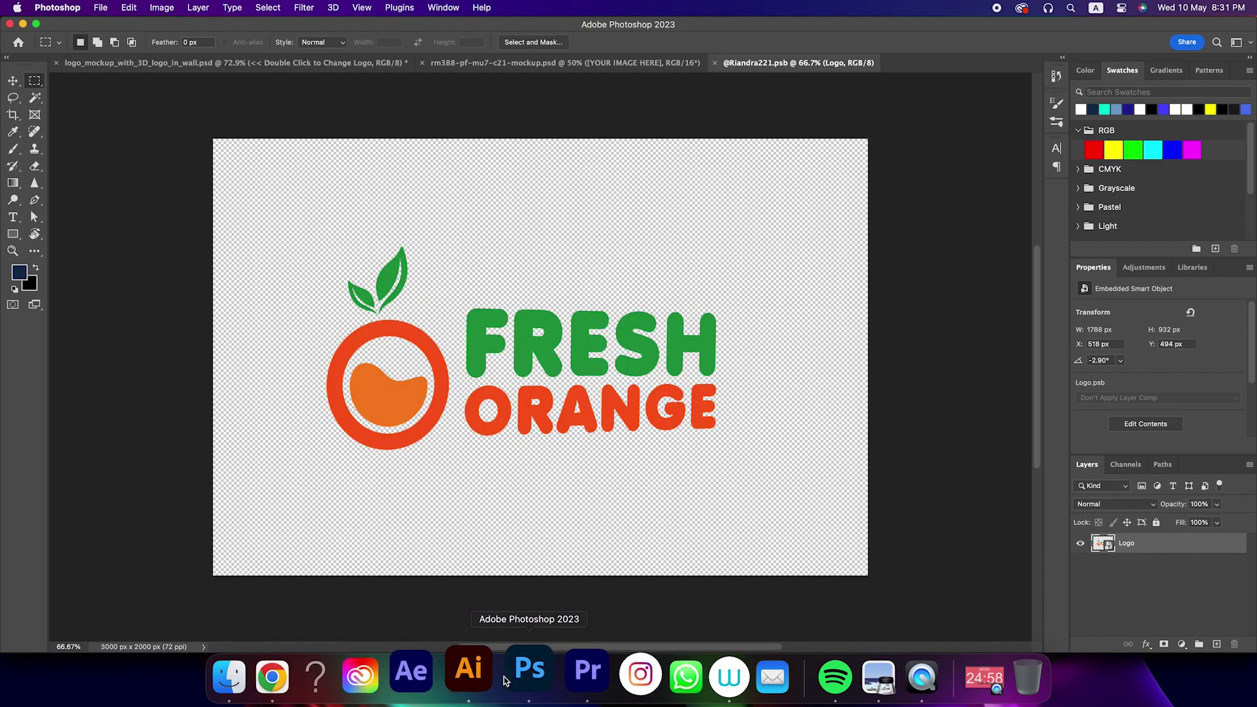
Step: Fill the daraz lettering light grey, then copy the whole logo
left_click(487, 678)
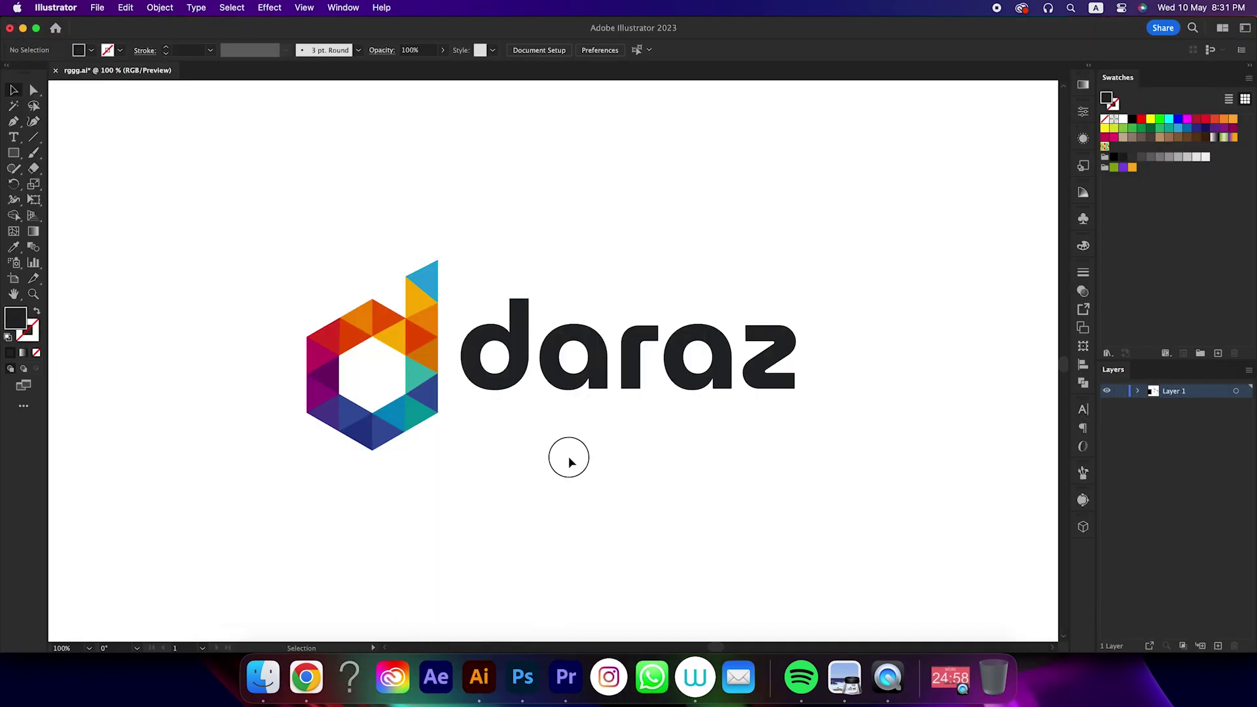
left_click_drag(488, 274, 838, 433)
left_click(1203, 159)
left_click(906, 277)
left_click_drag(895, 268, 262, 468)
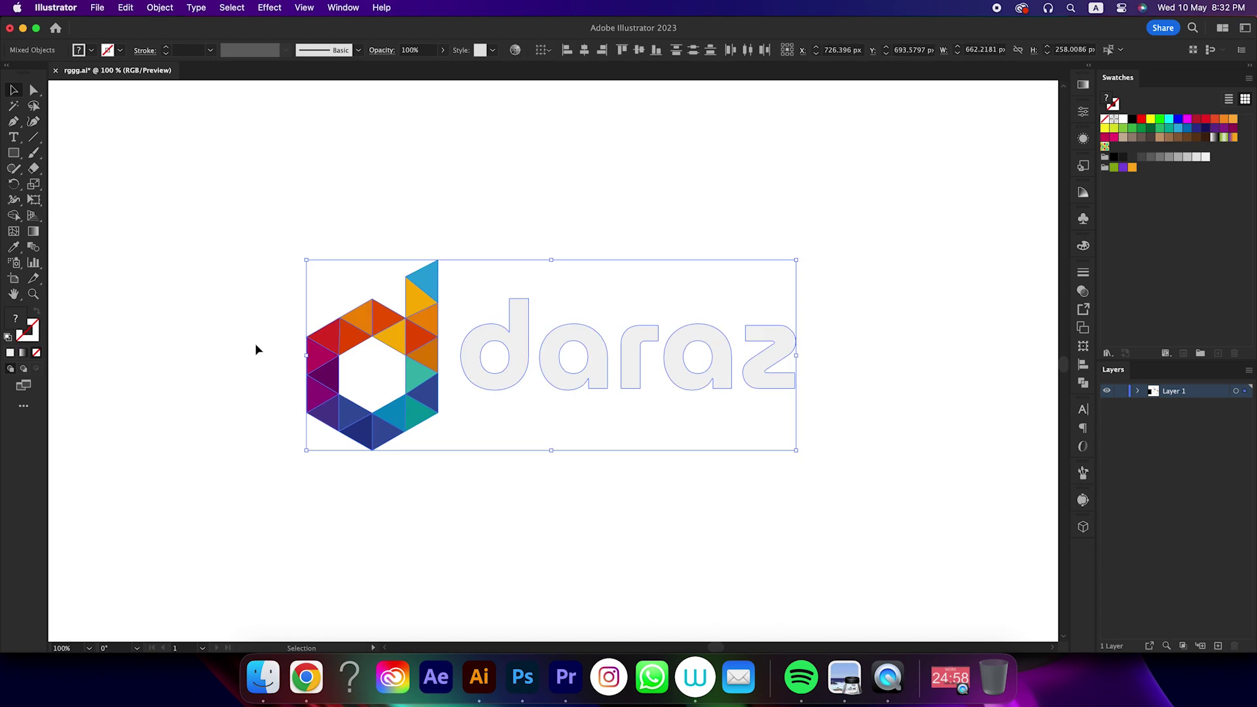
left_click(125, 8)
left_click(209, 76)
Step: Add a new layer and delete the FRESH ORANGE Logo layer
left_click(515, 666)
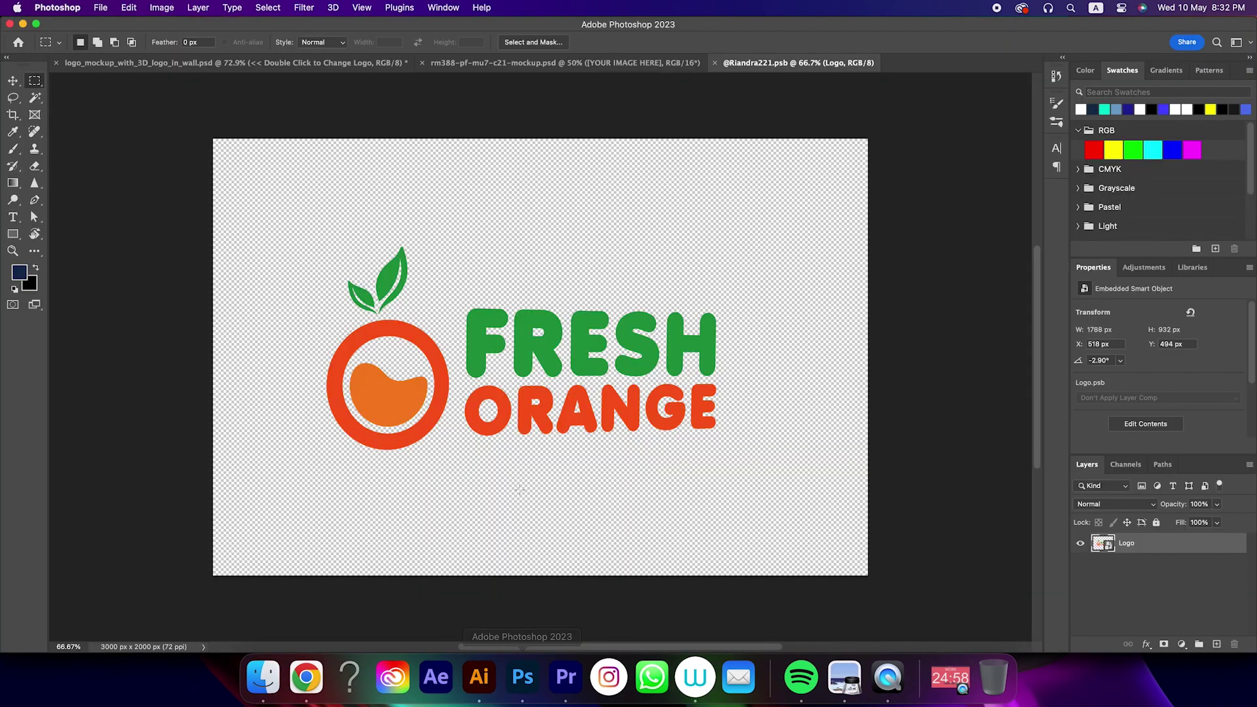
left_click(1216, 644)
left_click(1158, 571)
key("Delete")
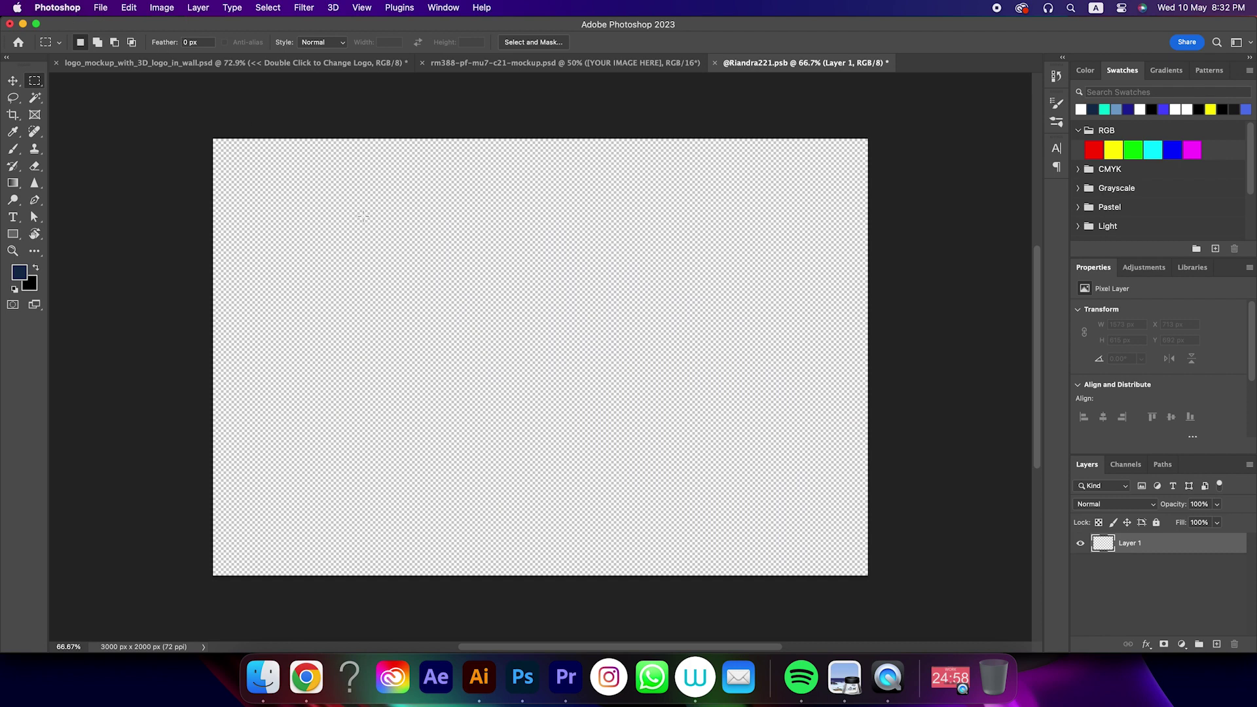
Step: Paste the daraz logo as a smart object, enlarge to about 230%, and save
key("cmd+v")
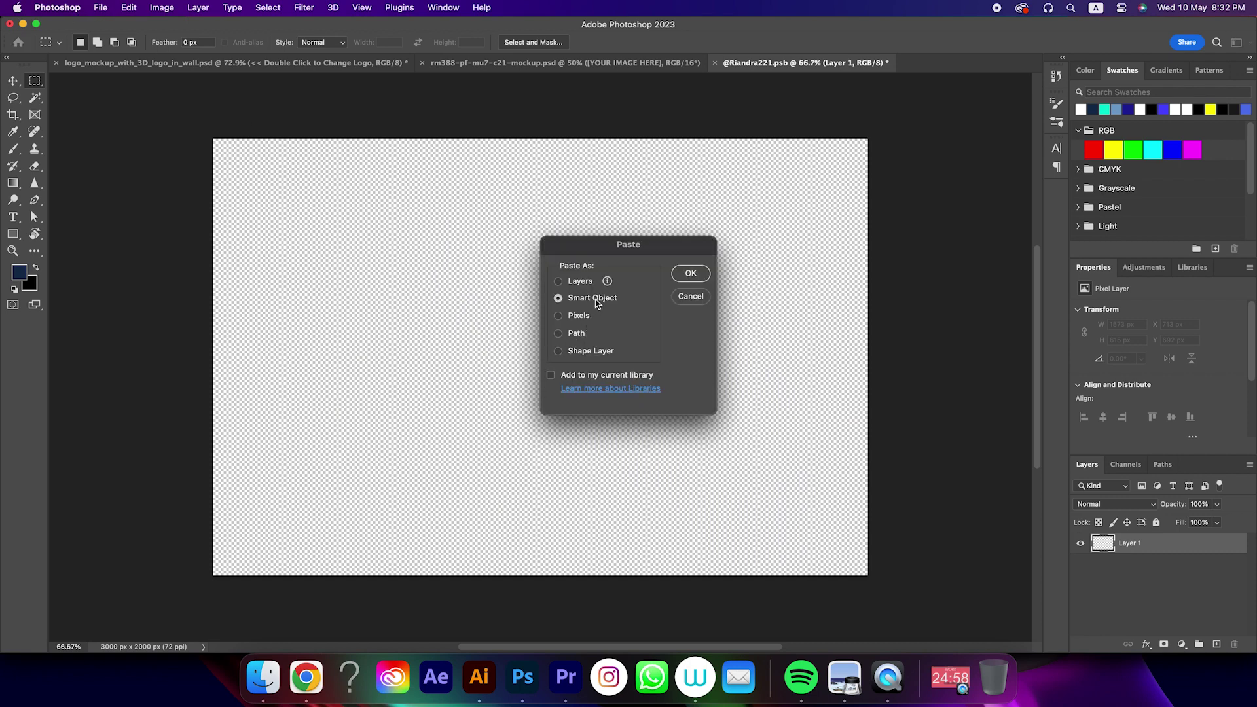
left_click(691, 273)
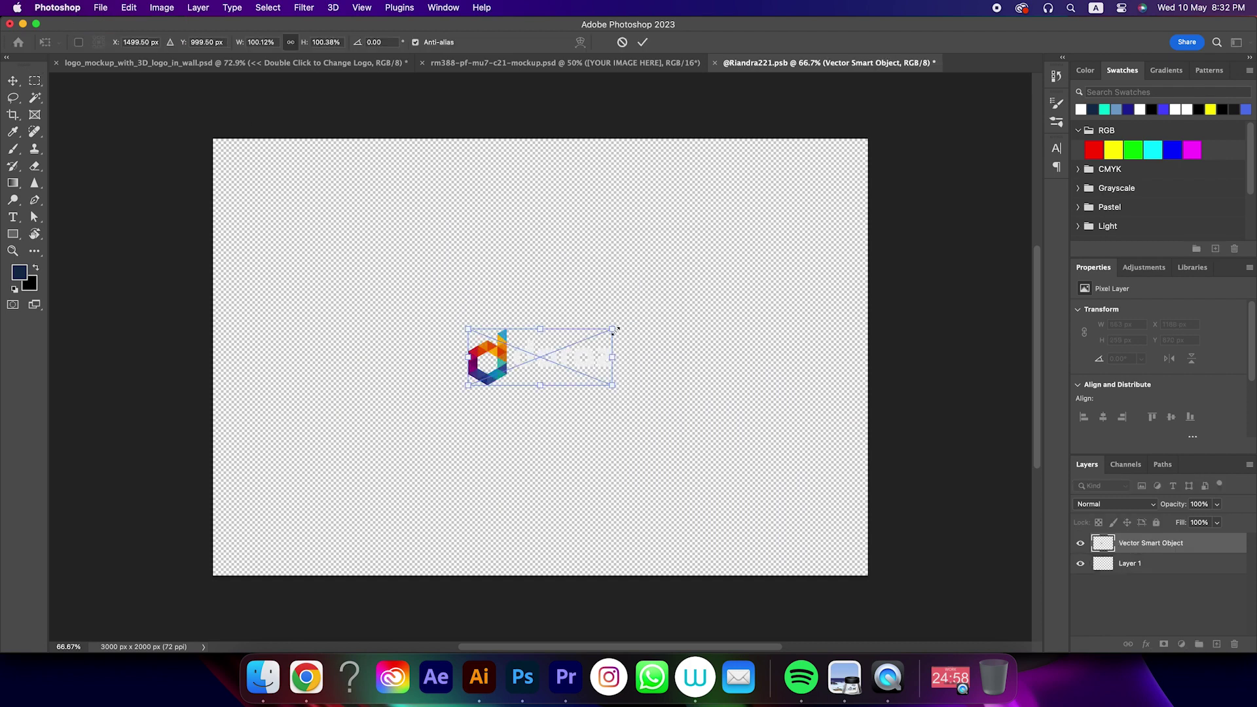
left_click_drag(615, 330, 707, 292)
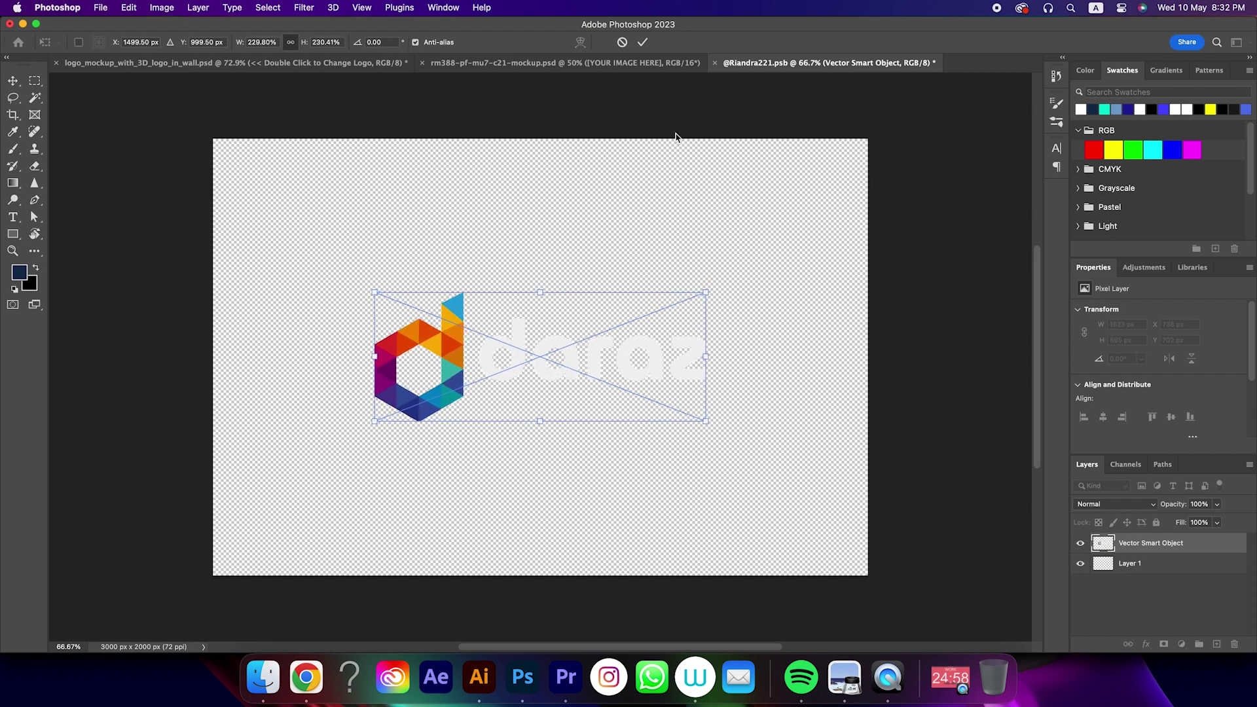
left_click(642, 42)
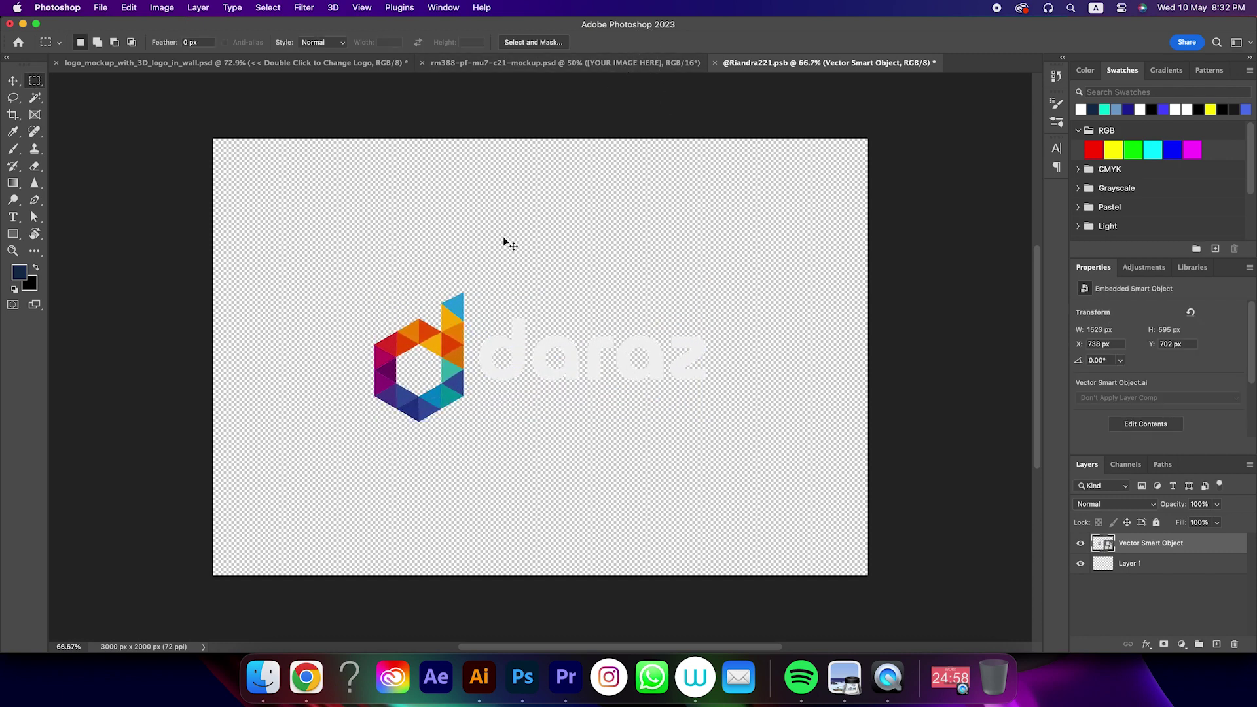
key("super+s")
Step: Review the brick-wall mockup now showing daraz, then view the round-sign mockup
left_click(360, 64)
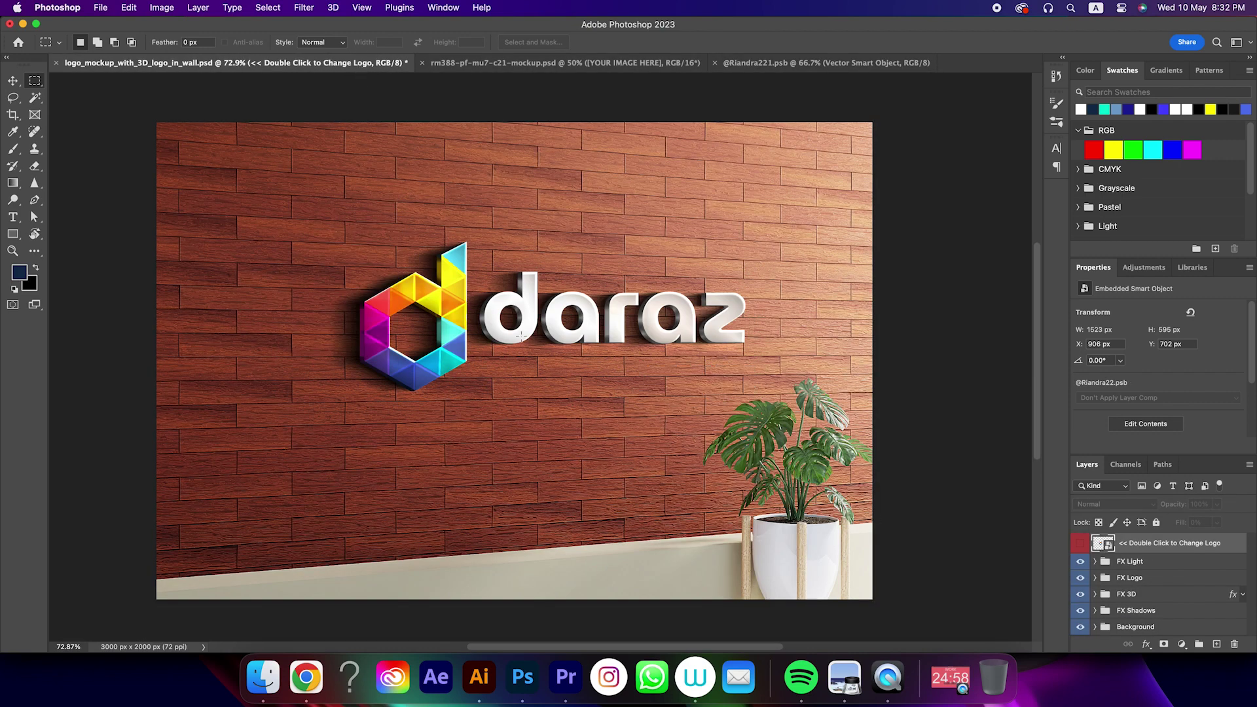
left_click_drag(544, 360, 527, 354)
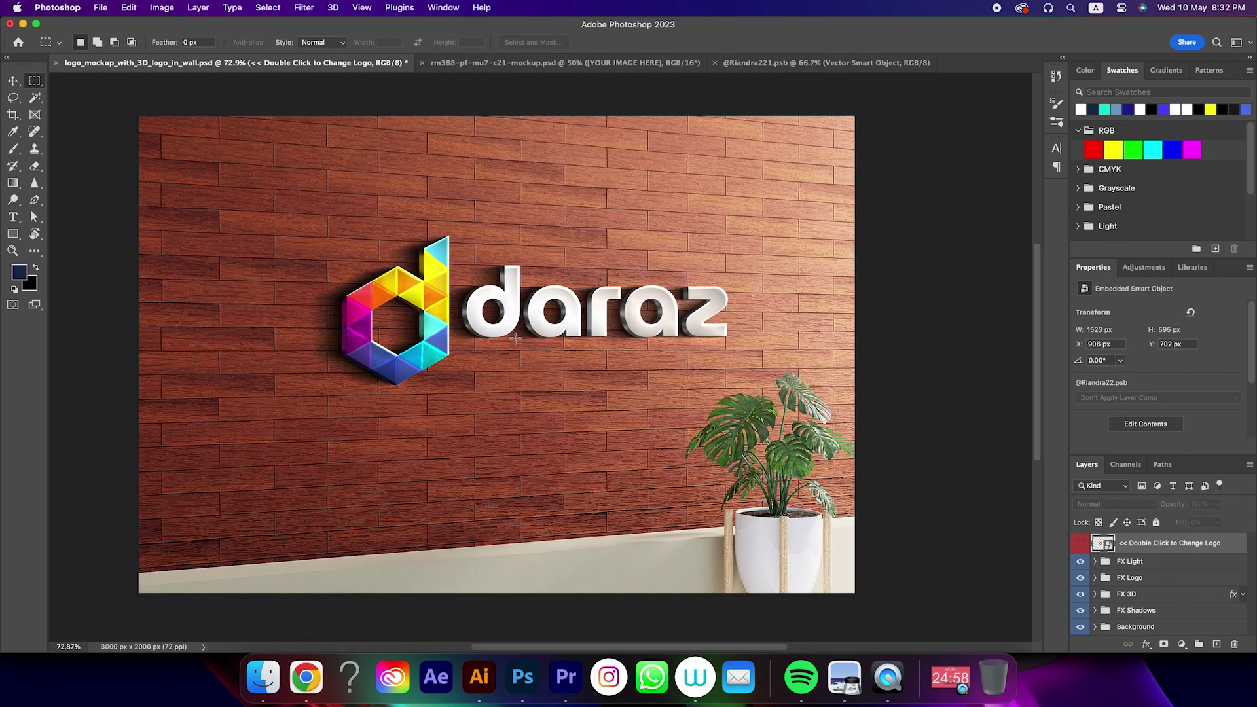
left_click(561, 64)
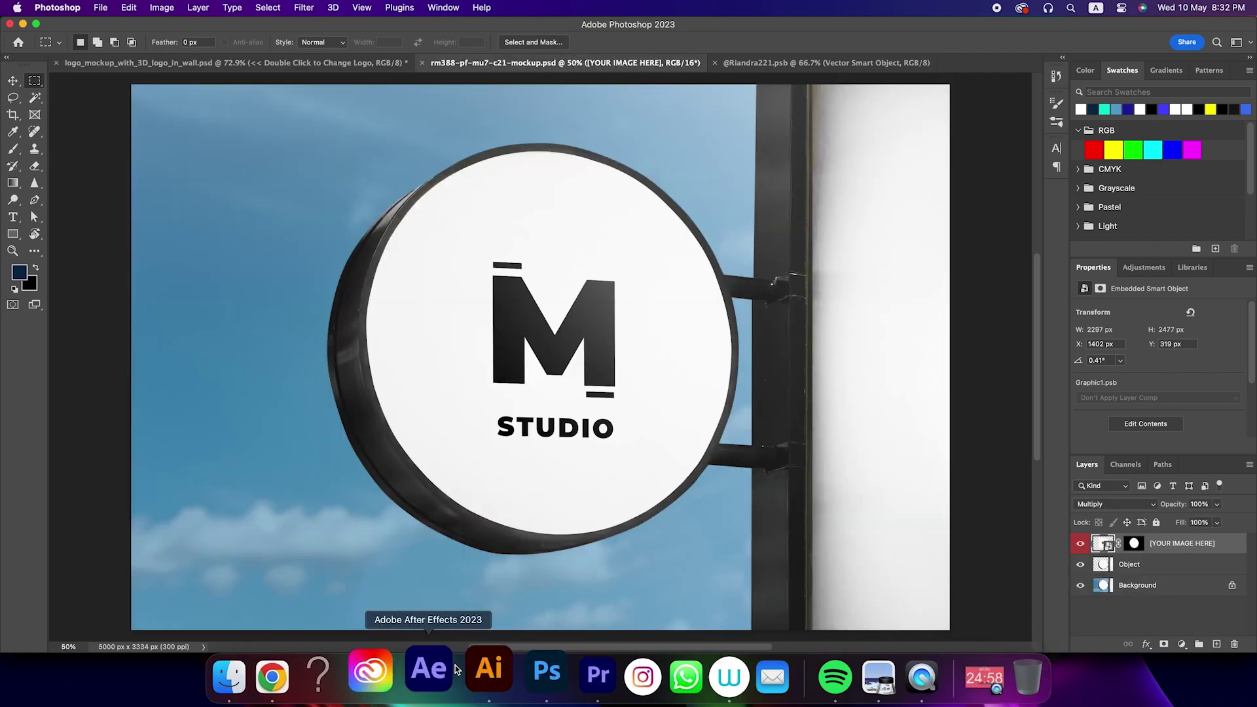
left_click(479, 677)
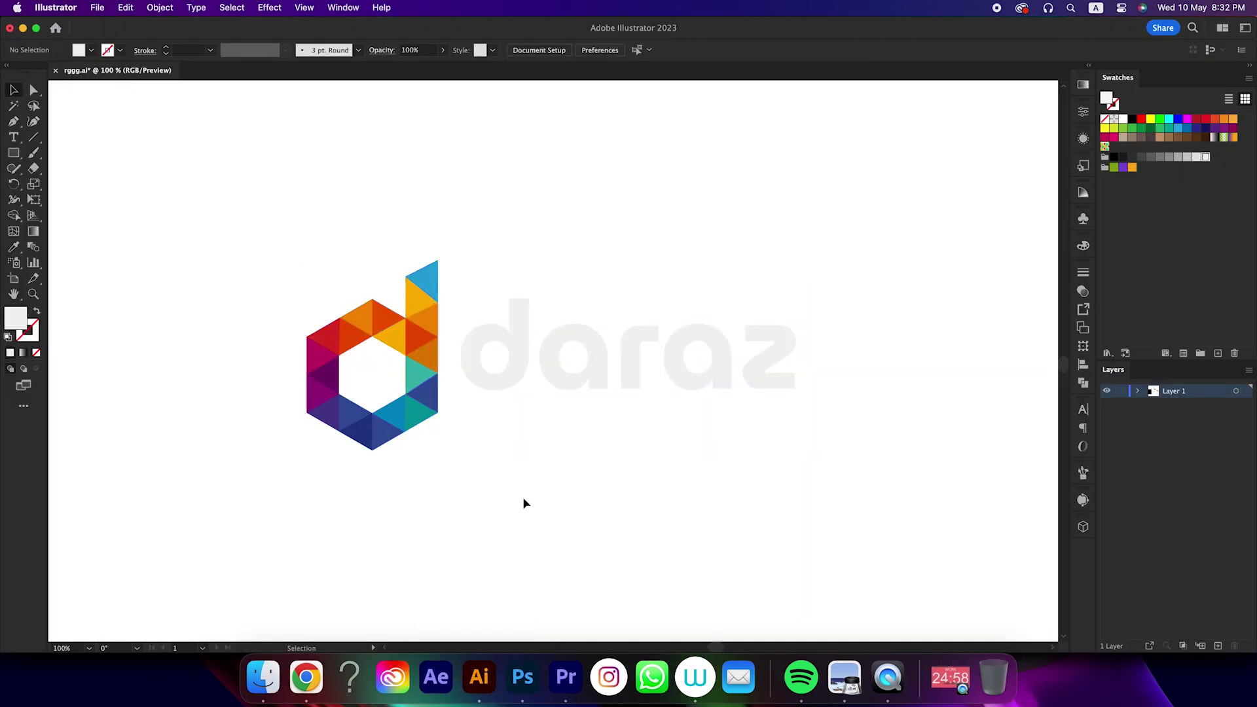
Step: Delete the daraz lettering from the logo
left_click(492, 534)
left_click(673, 403)
key("Delete")
Step: Copy just the faceted d mark for use in Photoshop
left_click_drag(254, 191, 482, 506)
left_click(122, 7)
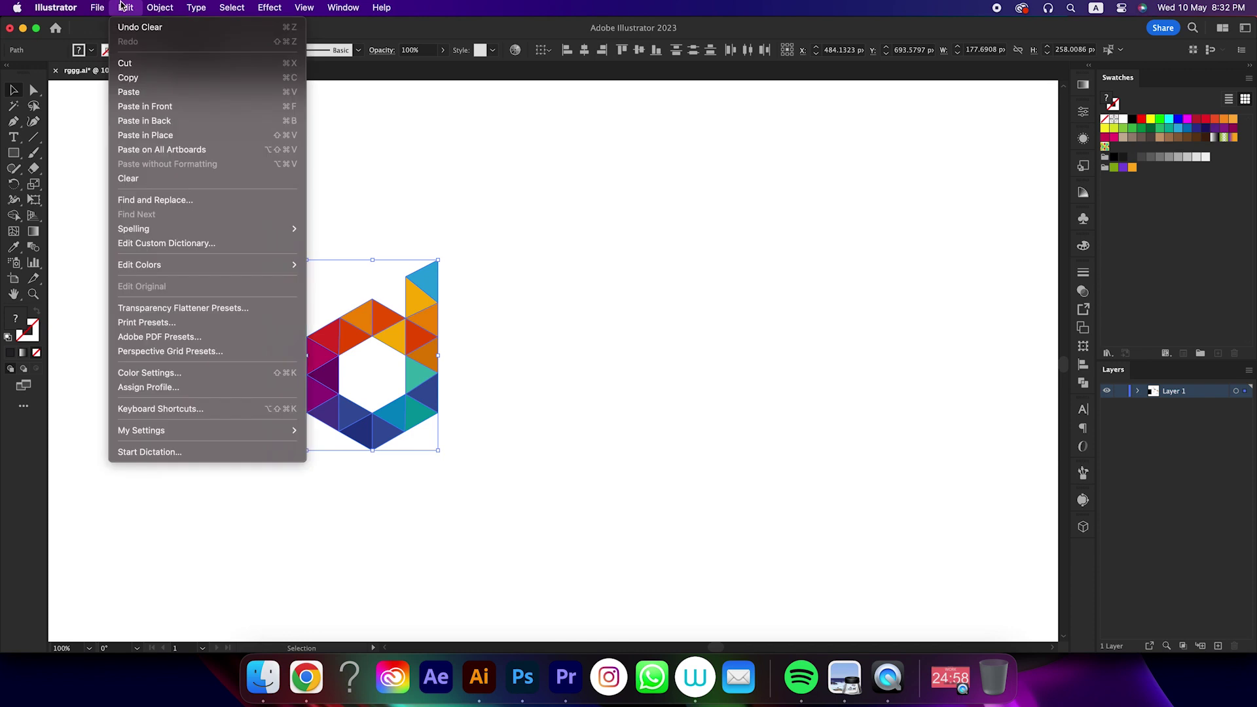
left_click(142, 76)
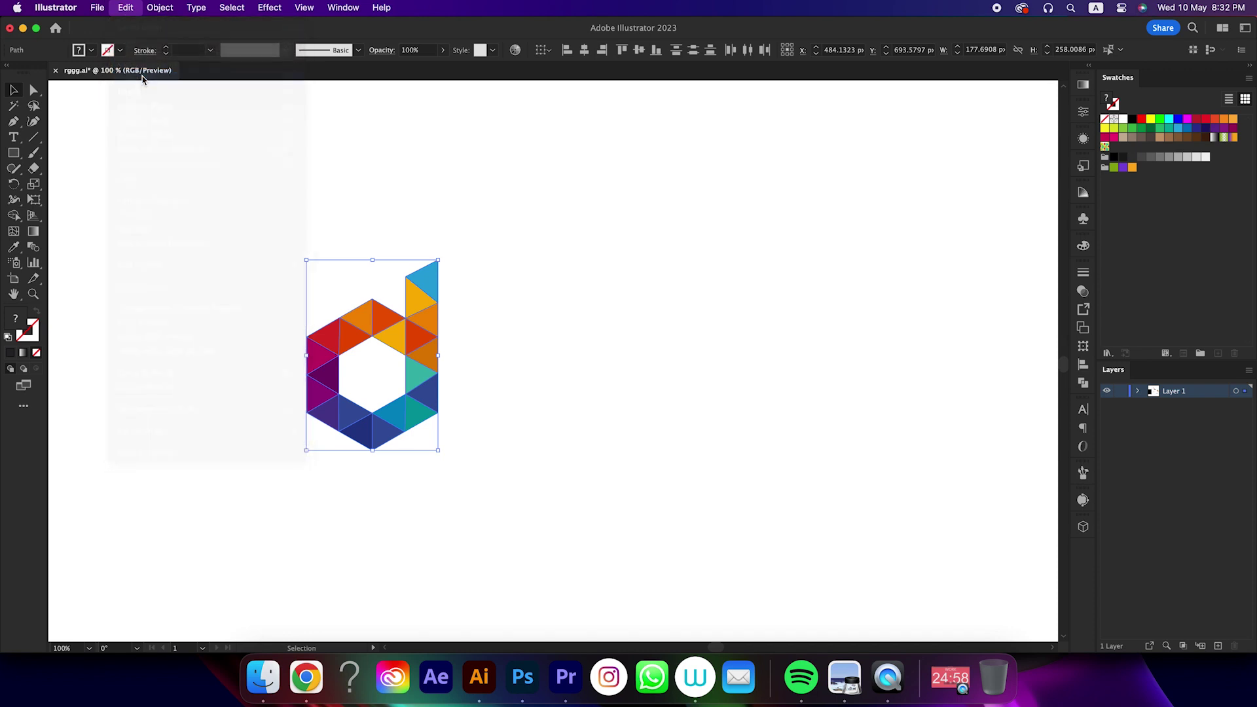
left_click(515, 675)
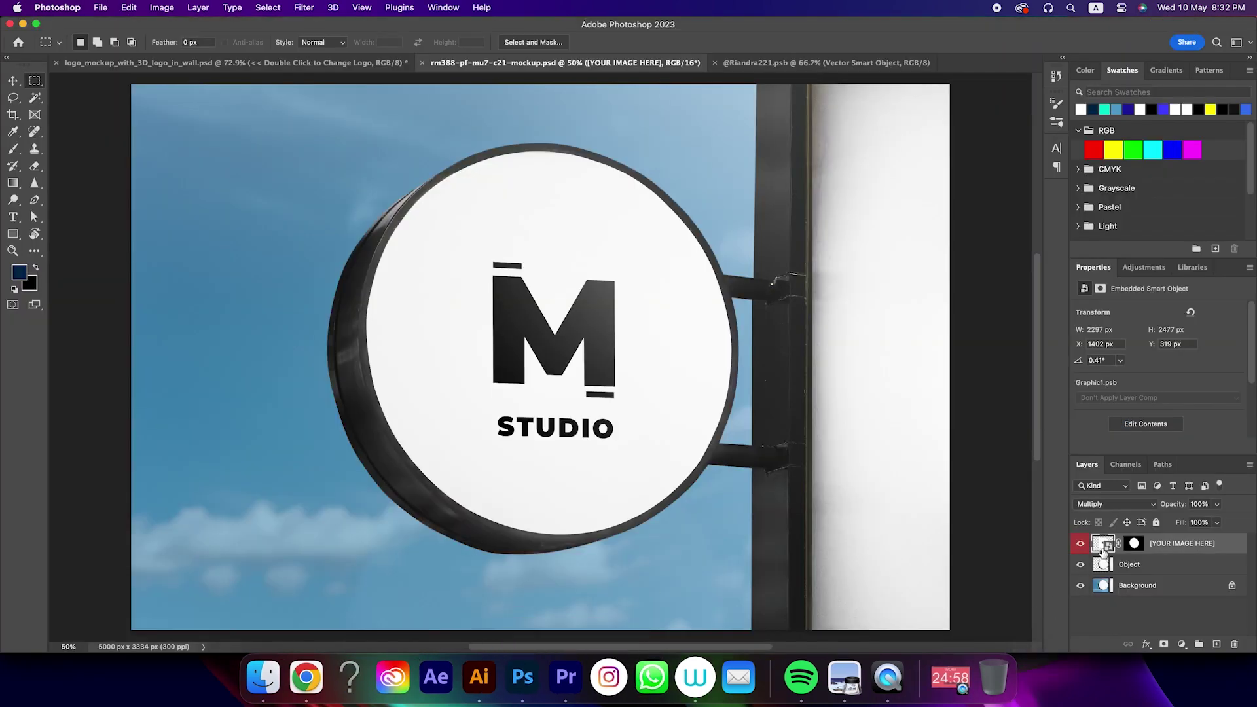
Step: Open the sign's logo contents and delete the M STUDIO placeholder group
double_click(1102, 544)
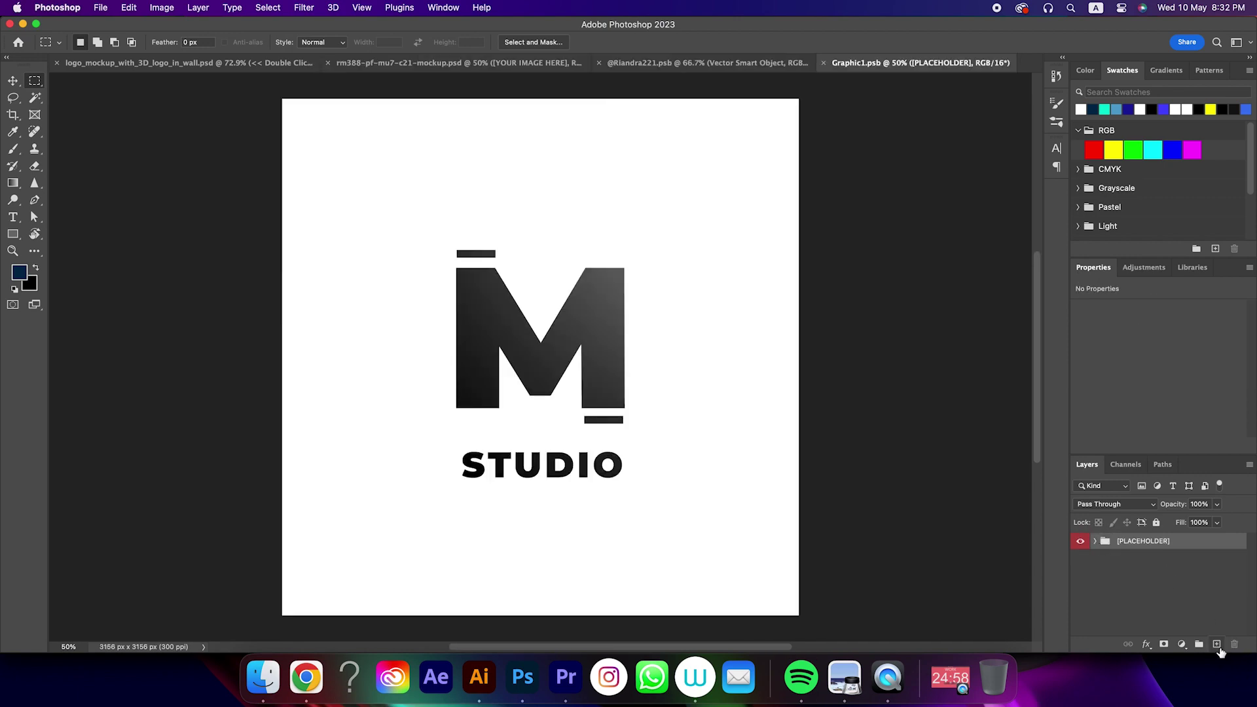
left_click(1216, 645)
left_click(1159, 574)
key("Delete")
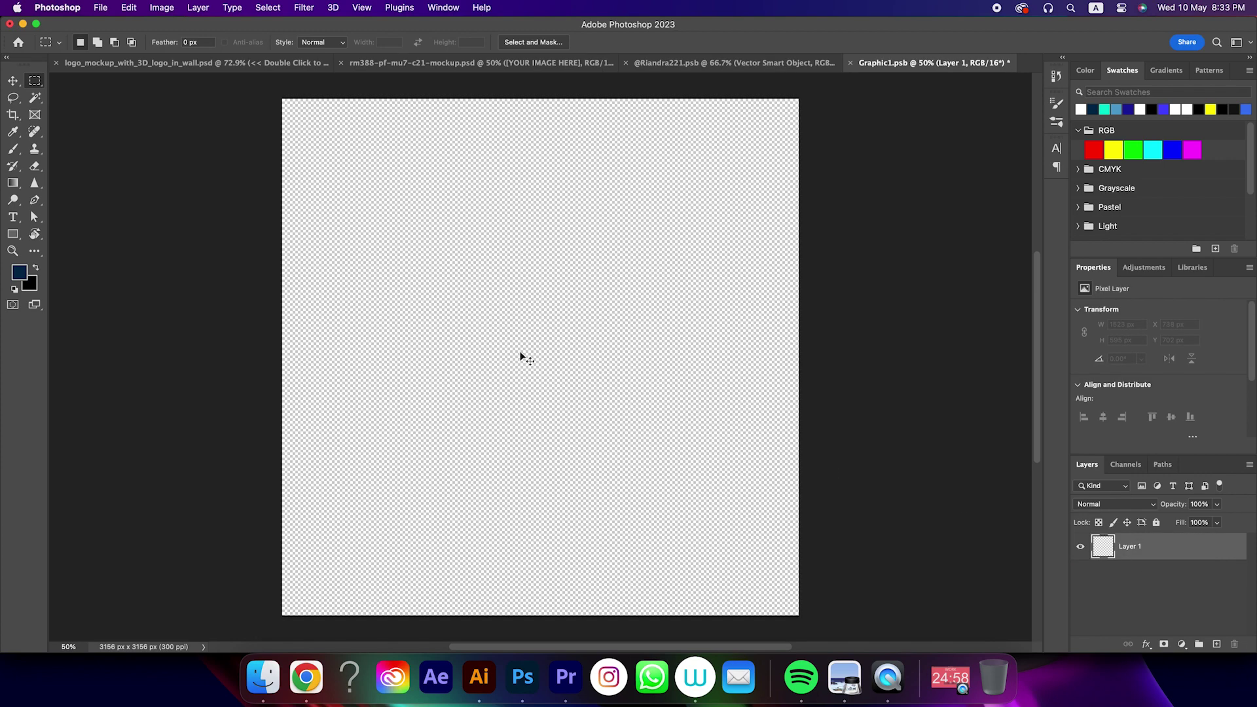
Step: Paste the d mark as a smart object, enlarge to about 131%, and save
key("super+v")
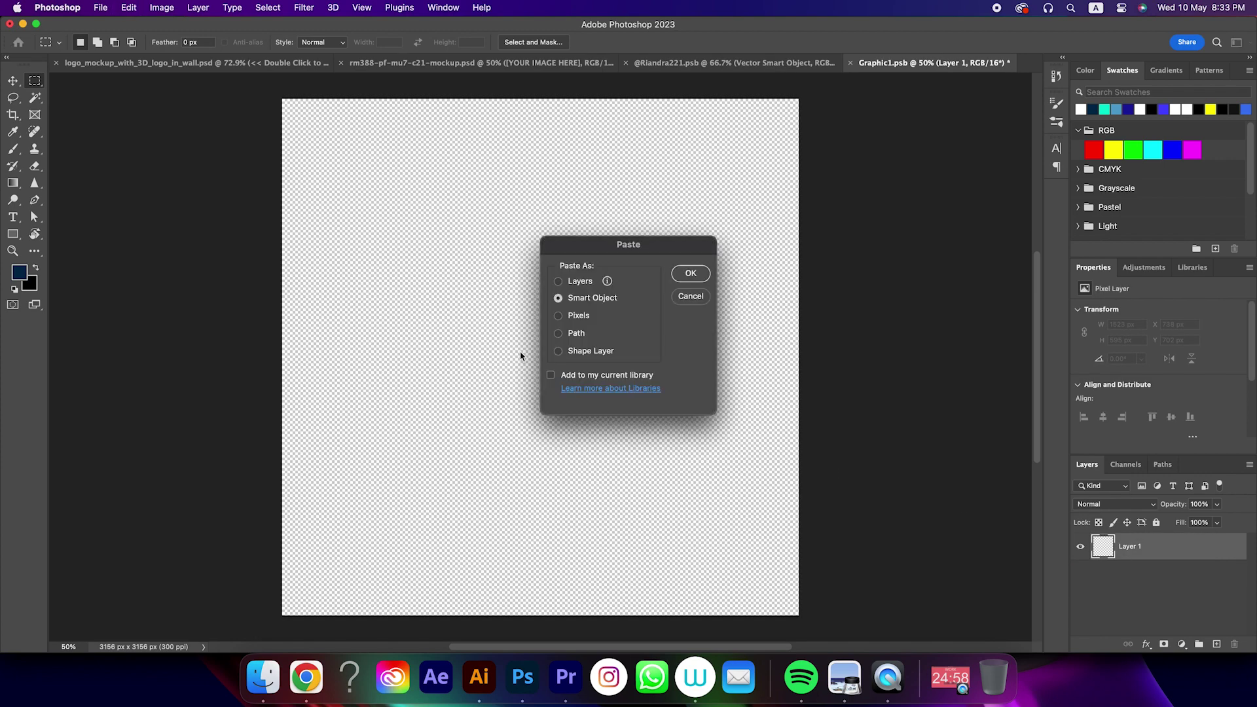
left_click(699, 275)
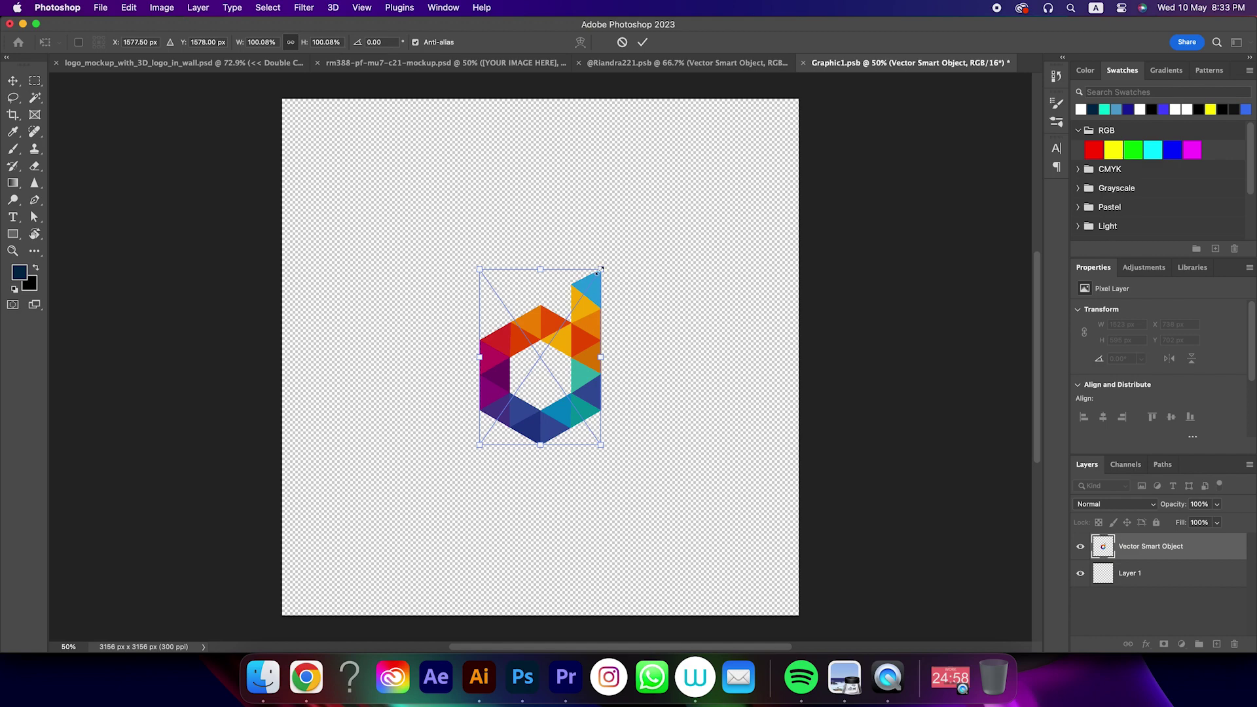
left_click_drag(600, 269, 620, 242)
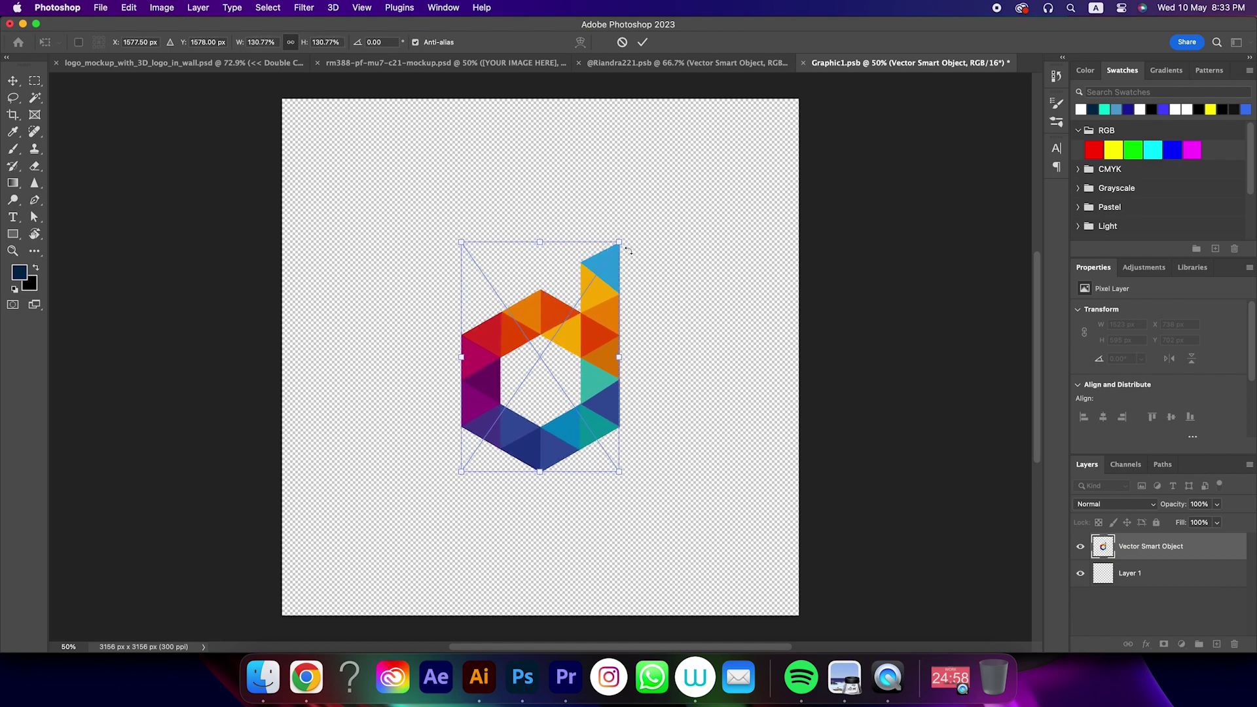
key("Return")
key("super+s")
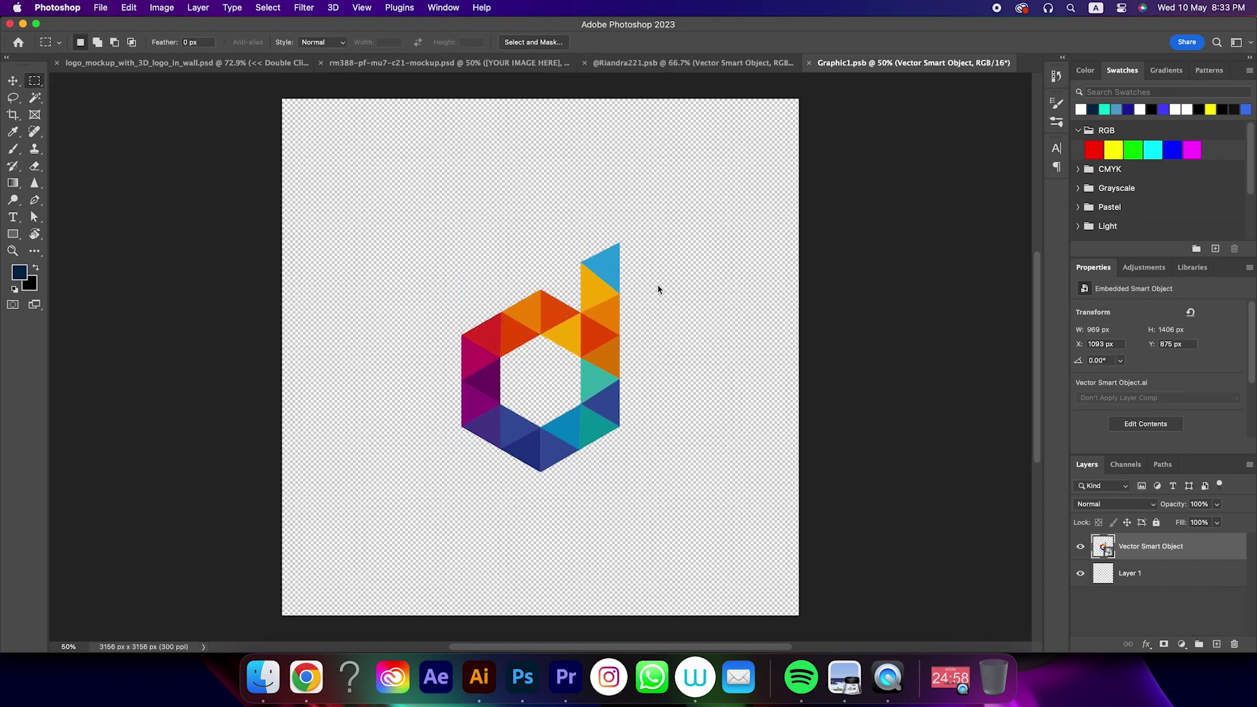
Step: Move the d mark up and left toward centre, save, and check the sign
left_click(674, 65)
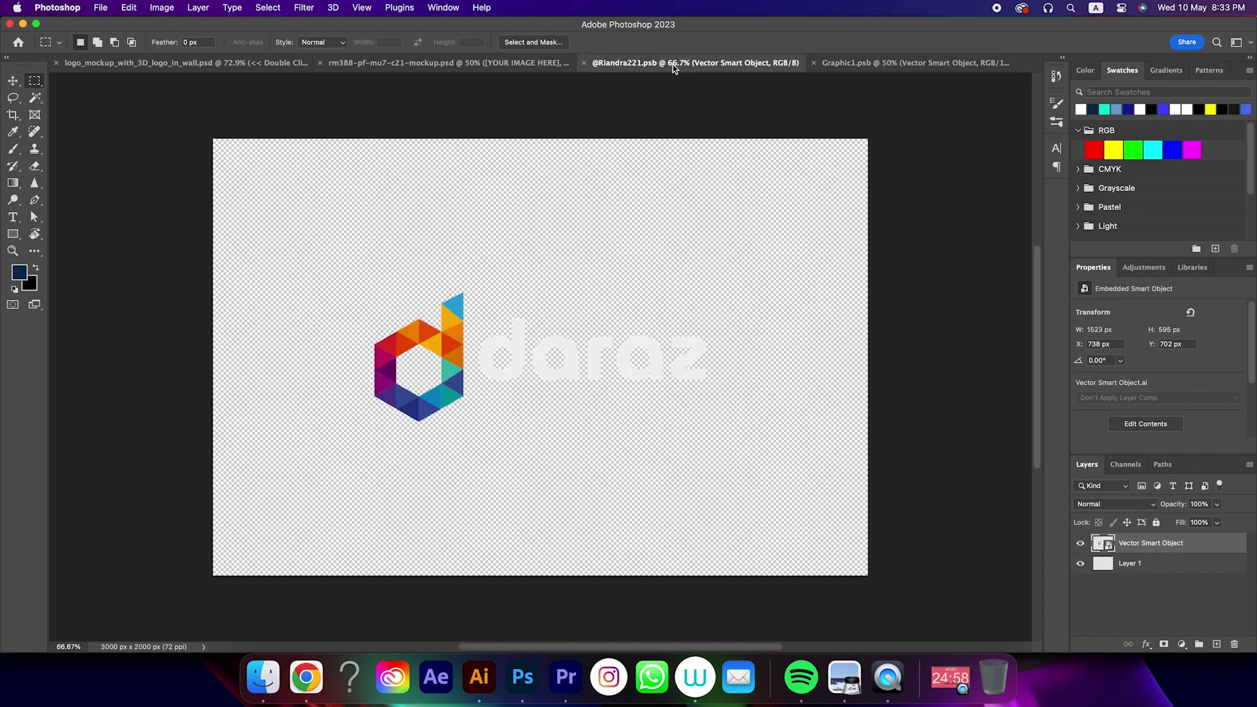
left_click(495, 63)
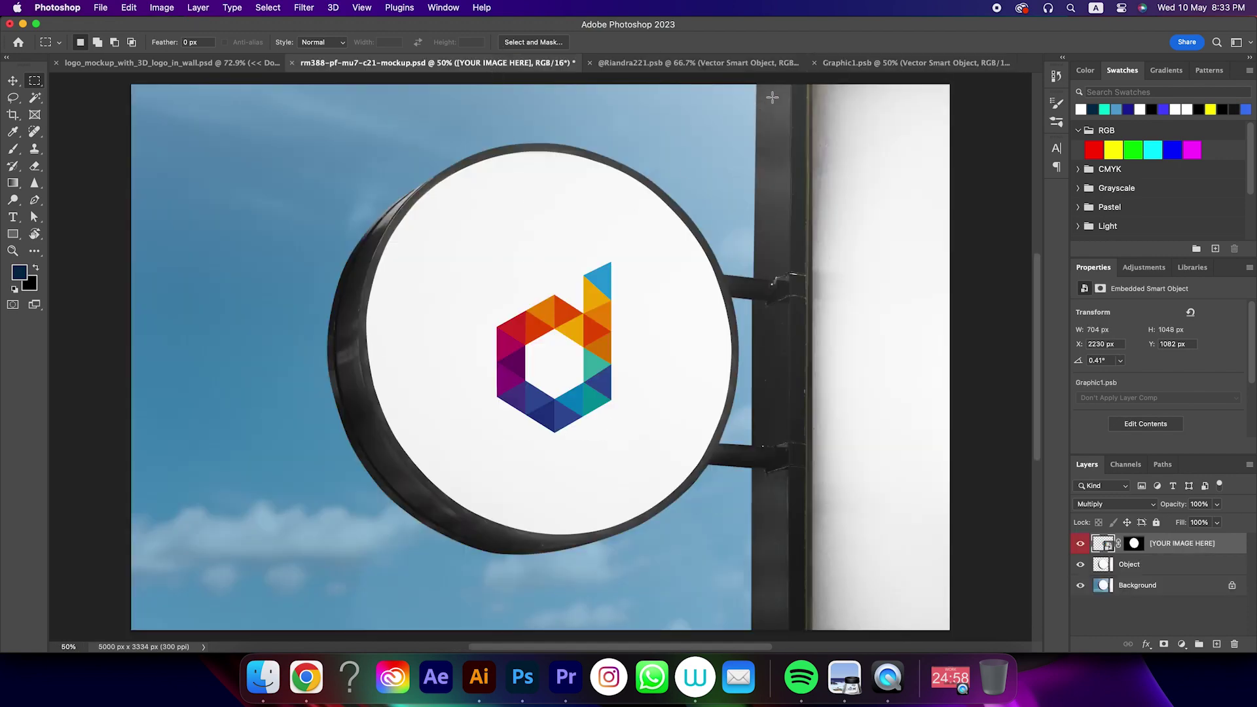
left_click(891, 65)
key("v")
left_click(605, 333)
left_click_drag(604, 332, 586, 315)
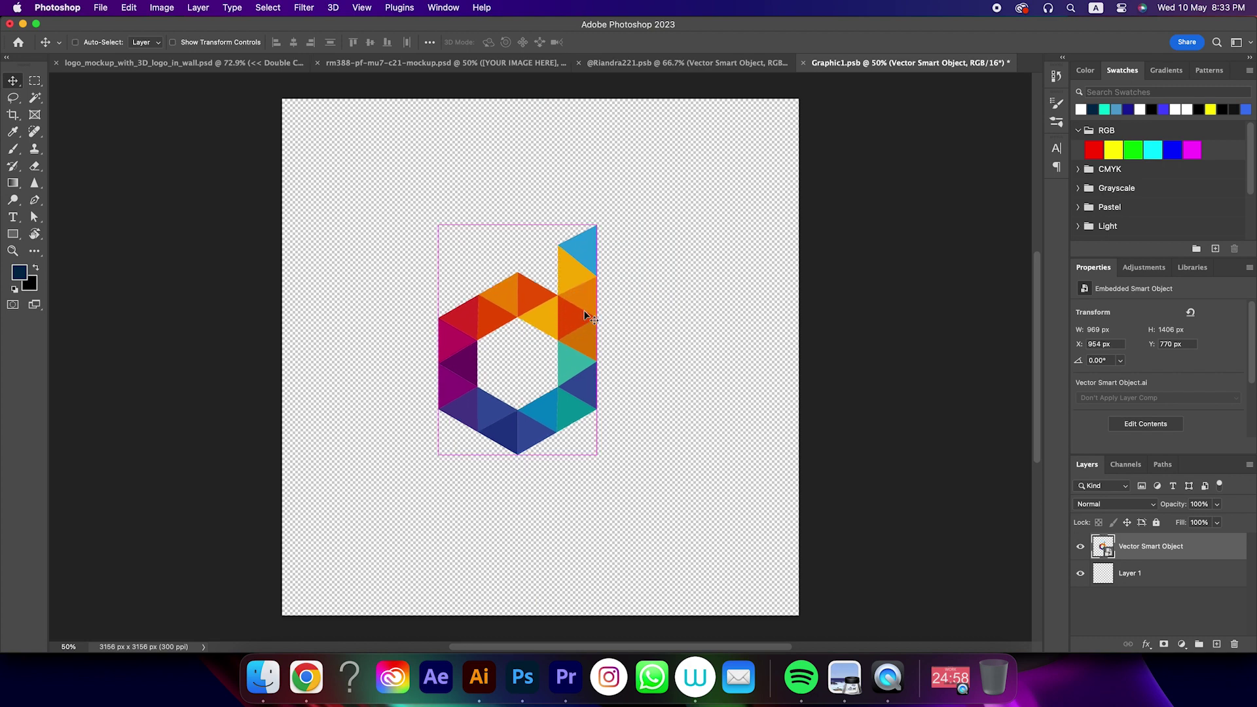
key("super+s")
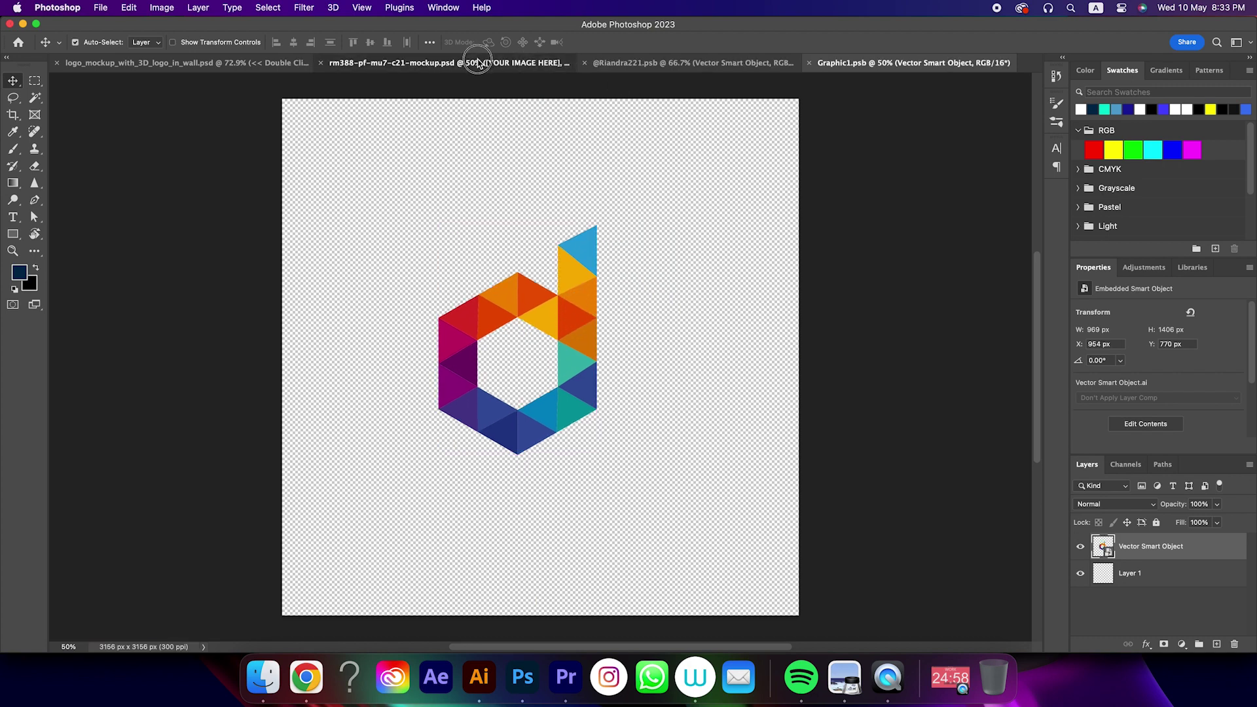
left_click(478, 62)
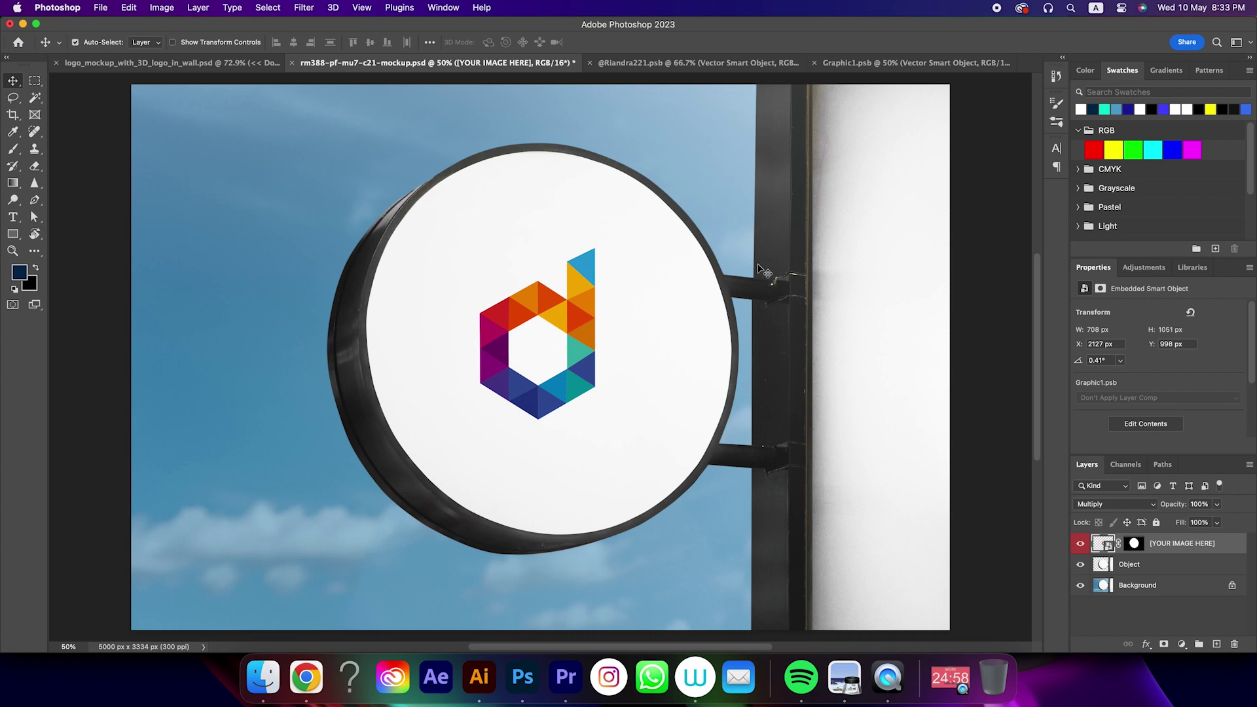
Step: Bring the logo_mockup_with_3D_logo_in_wall.psd brick-wall mockup to the front in Photoshop
left_click(225, 64)
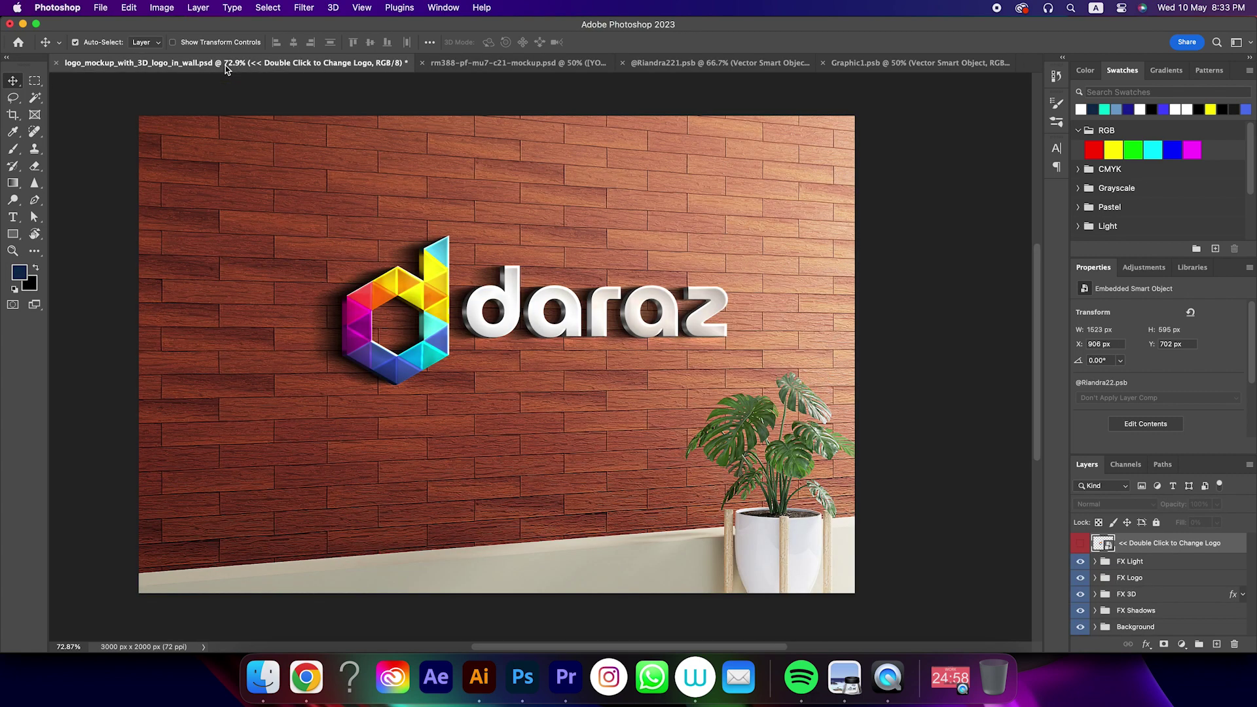